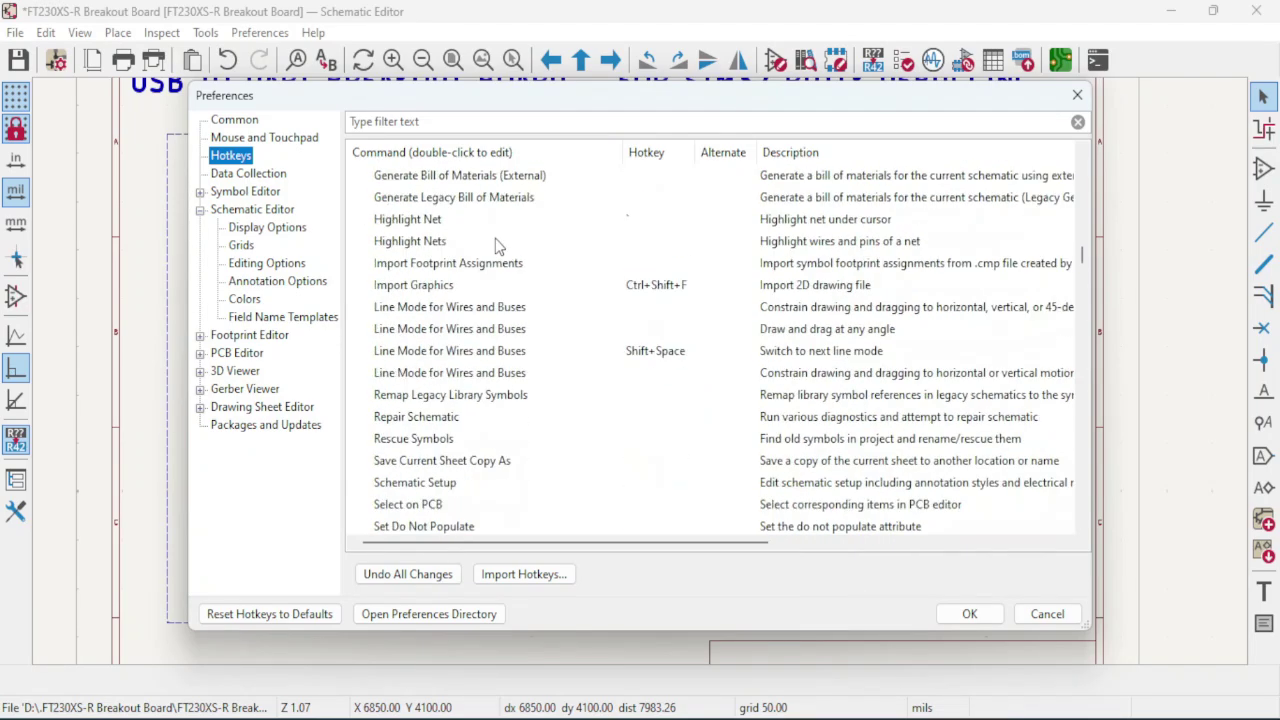
scroll(495, 238, "down", 20)
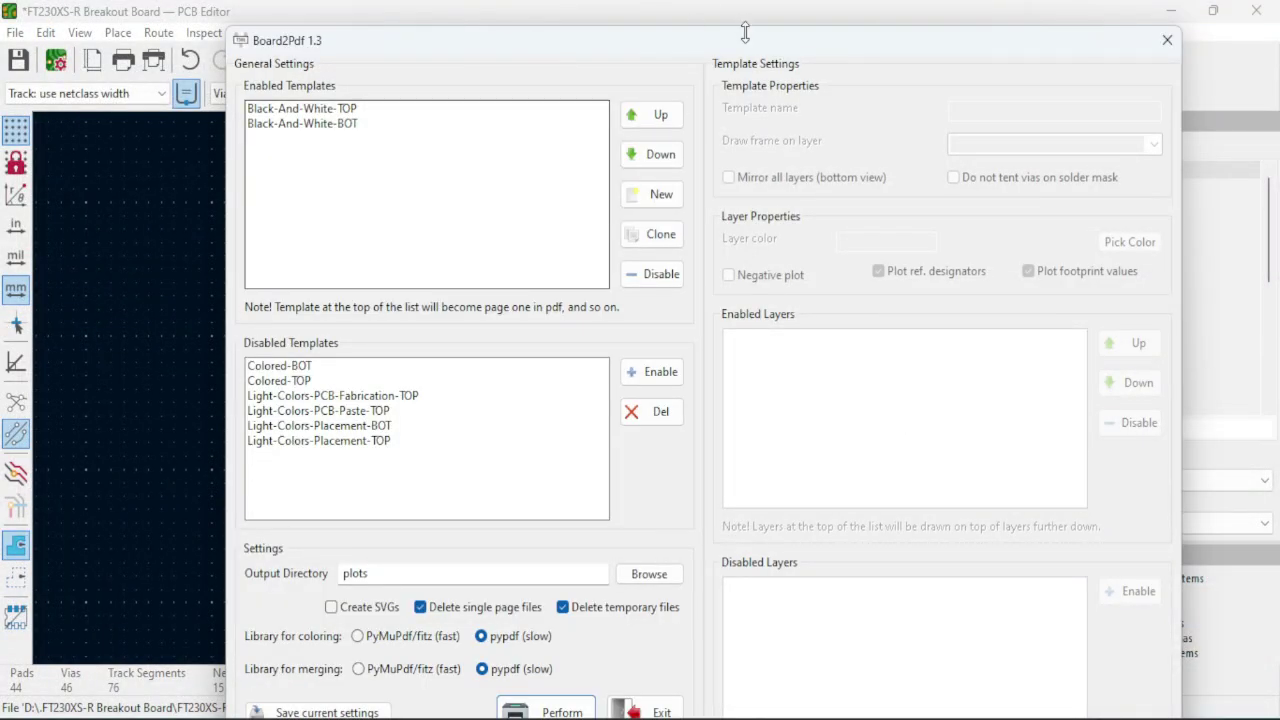
- Move the Board2Pdf 1.3 window, showing Black-And-White-TOP and -BOT enabled, slightly up and left
left_click_drag(747, 38, 703, 14)
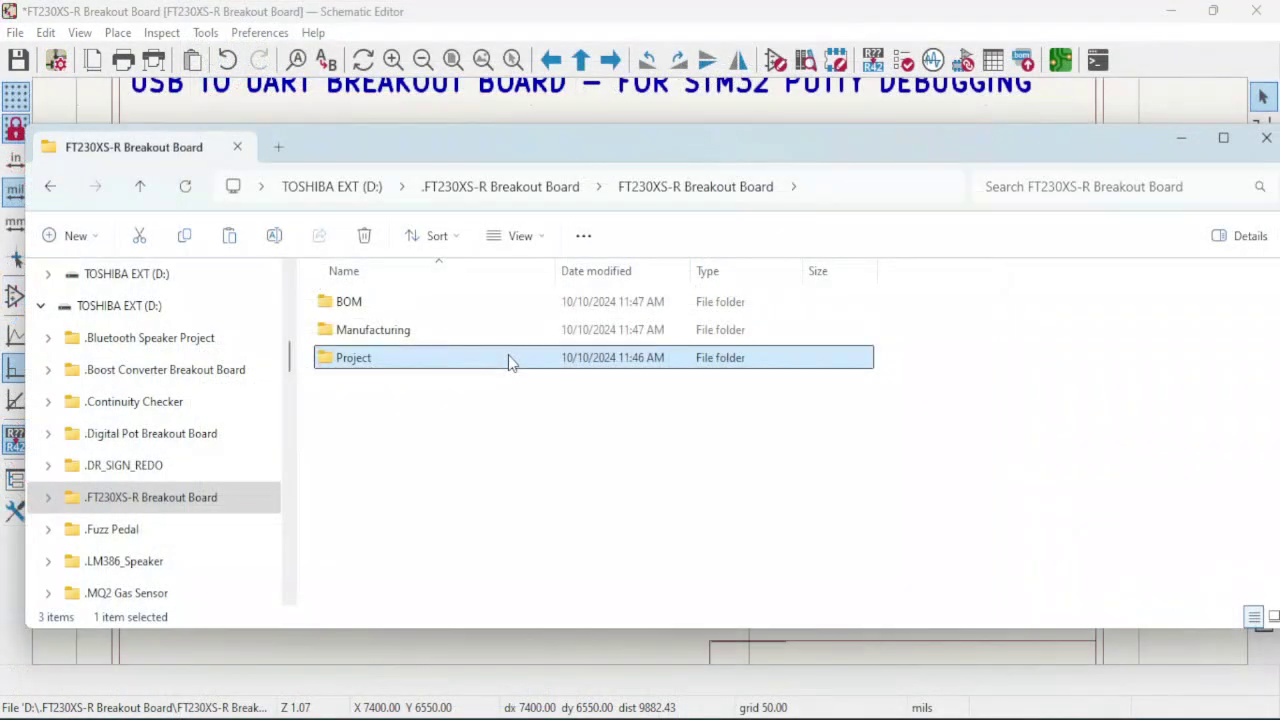
- Browse Project > Components > FT230XS-R, then return to Project and select the PCB - PDF folder
double_click(508, 357)
left_click(433, 306)
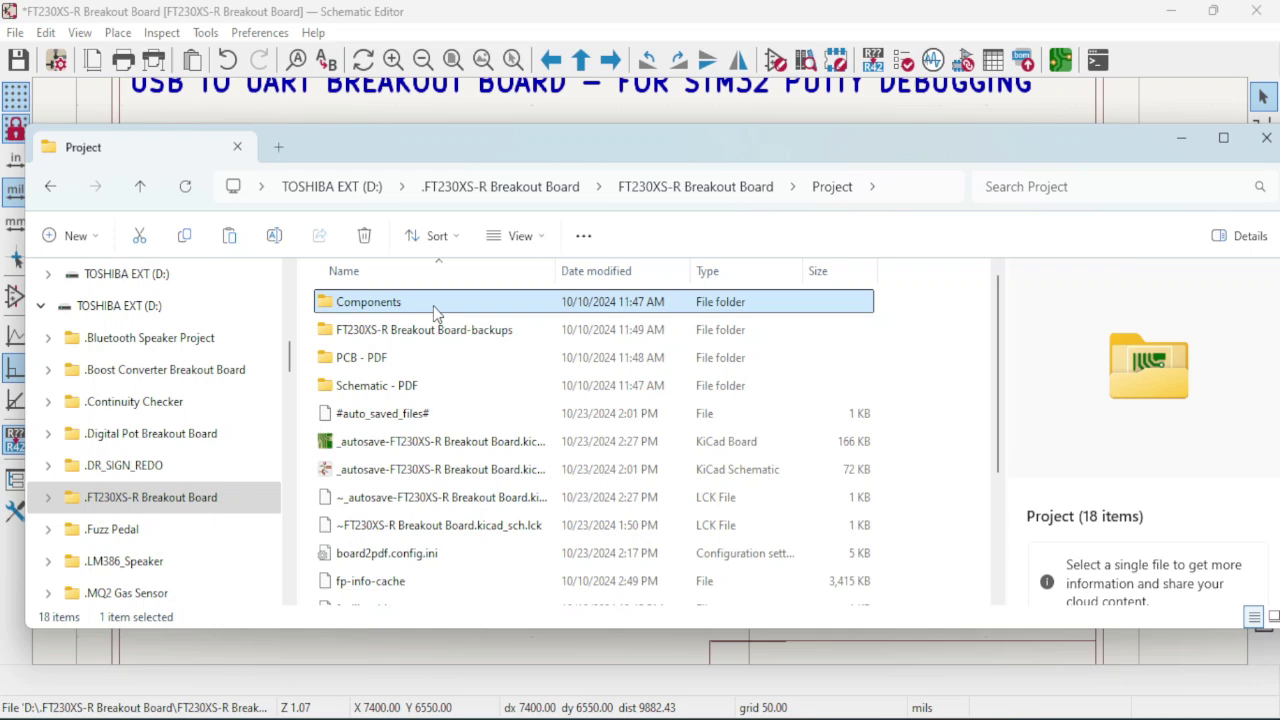
double_click(433, 306)
left_click(481, 337)
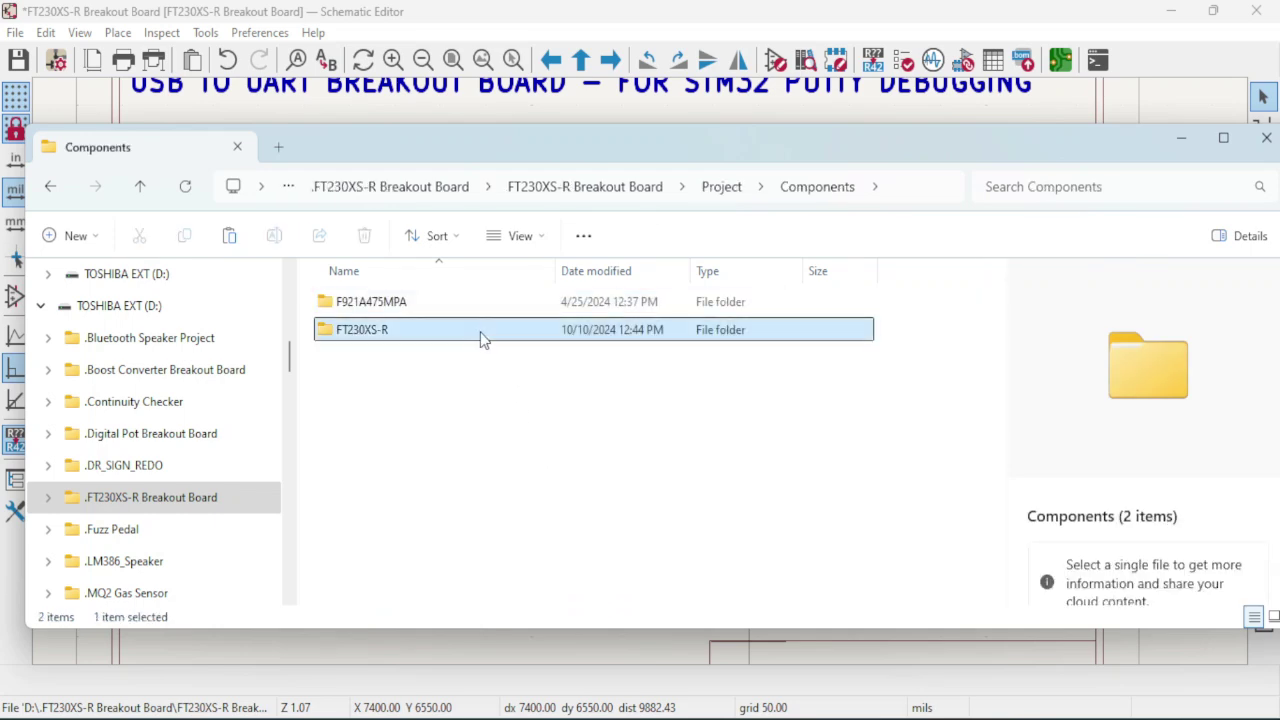
double_click(481, 337)
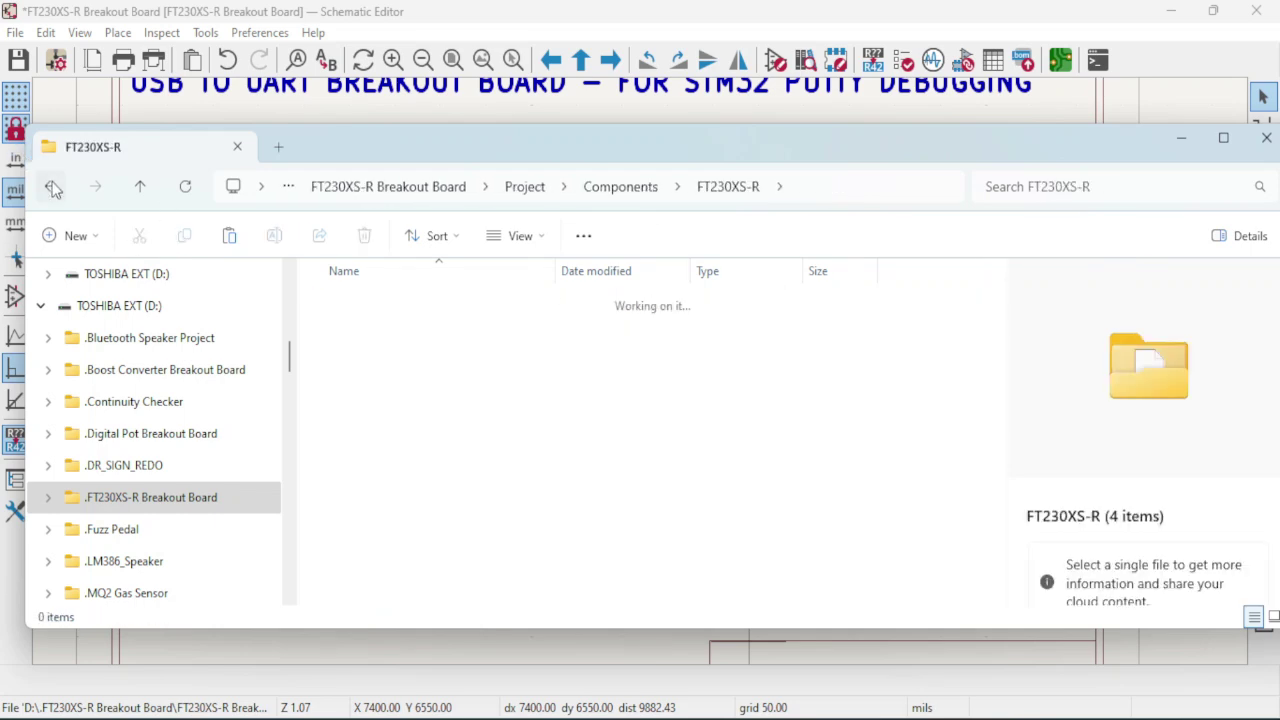
left_click(52, 187)
left_click(52, 187)
left_click(418, 360)
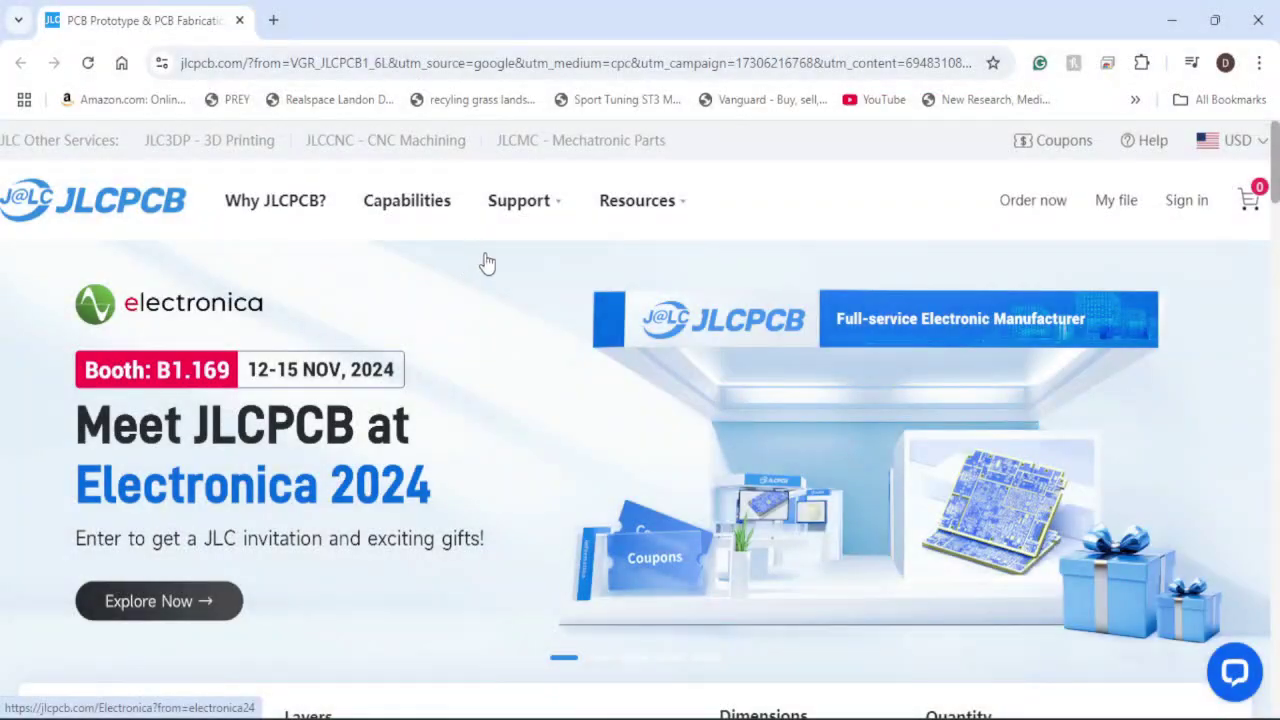
- Scroll through the JLCPCB homepage and advance the service-card carousel to the next set
scroll(603, 257, "down", 3)
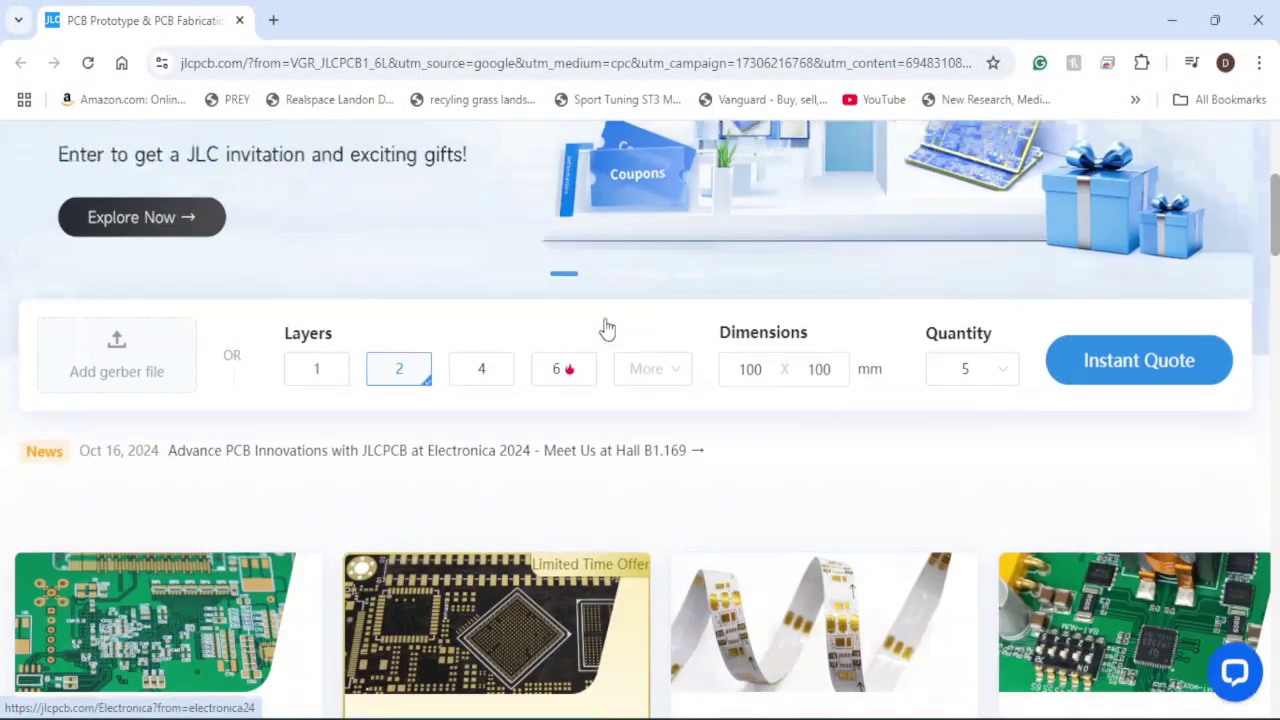
scroll(607, 328, "down", 6)
scroll(606, 331, "up", 1)
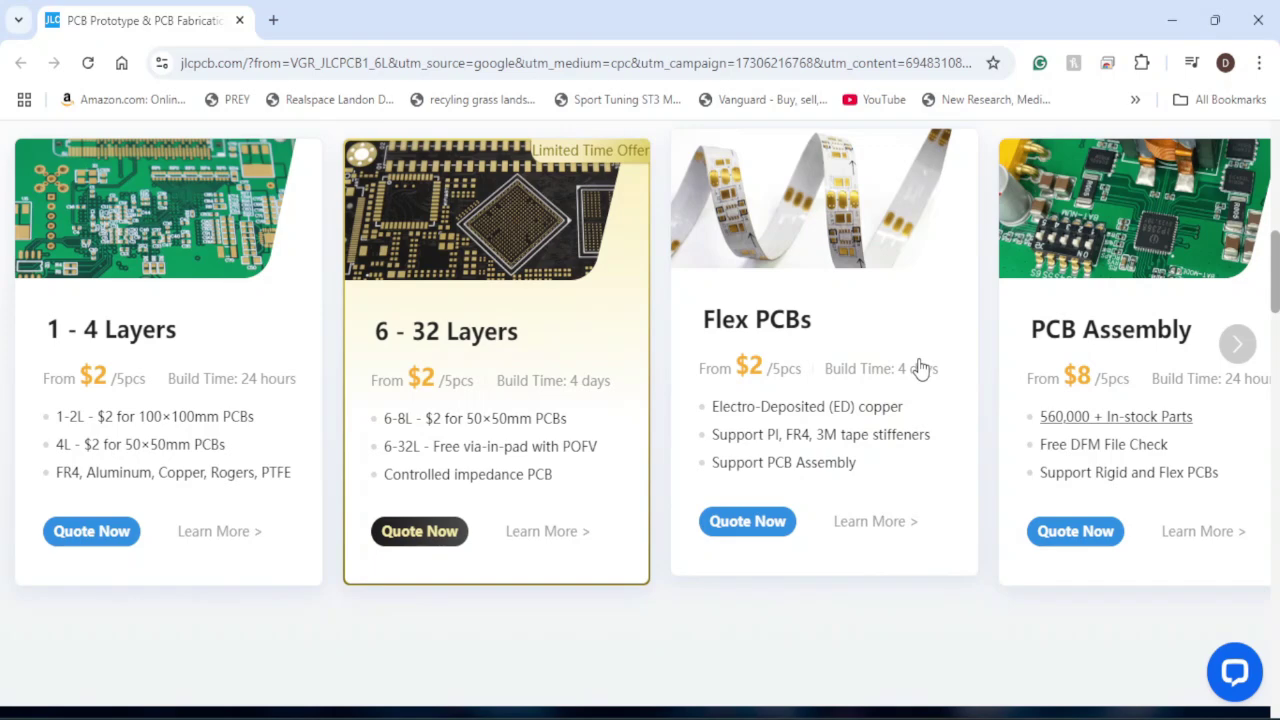
scroll(1189, 380, "up", 1)
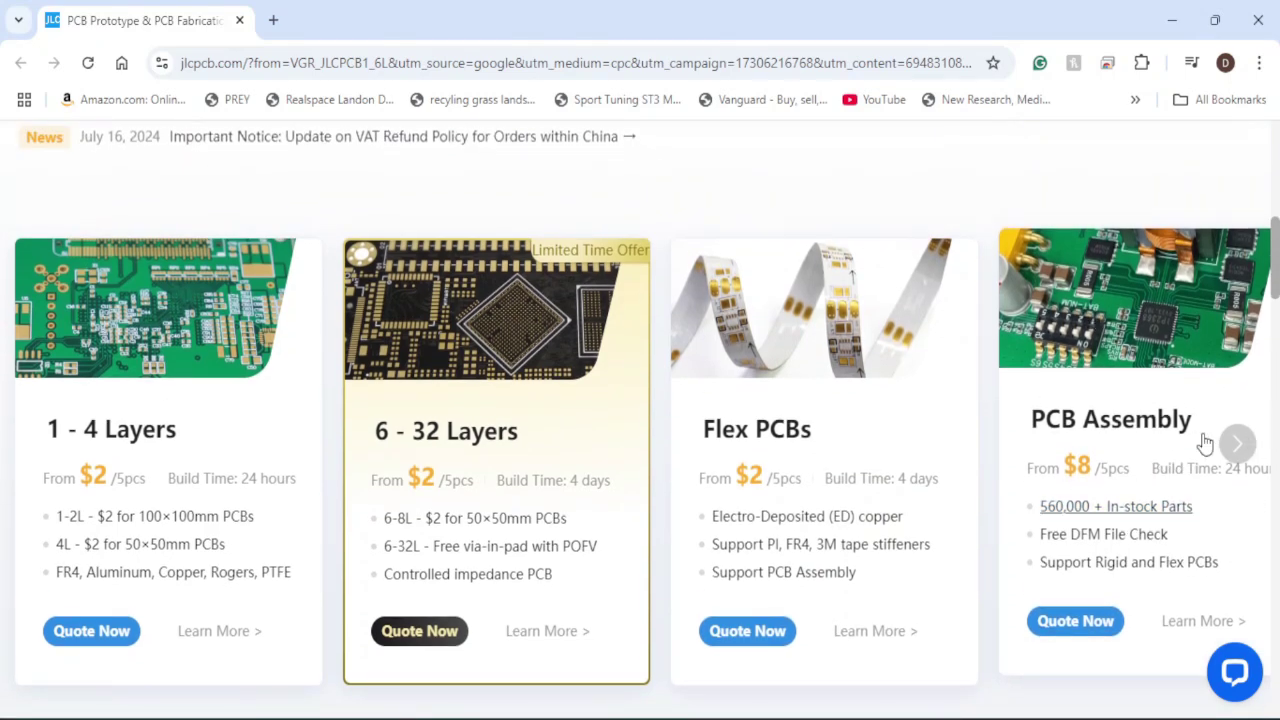
left_click(1238, 444)
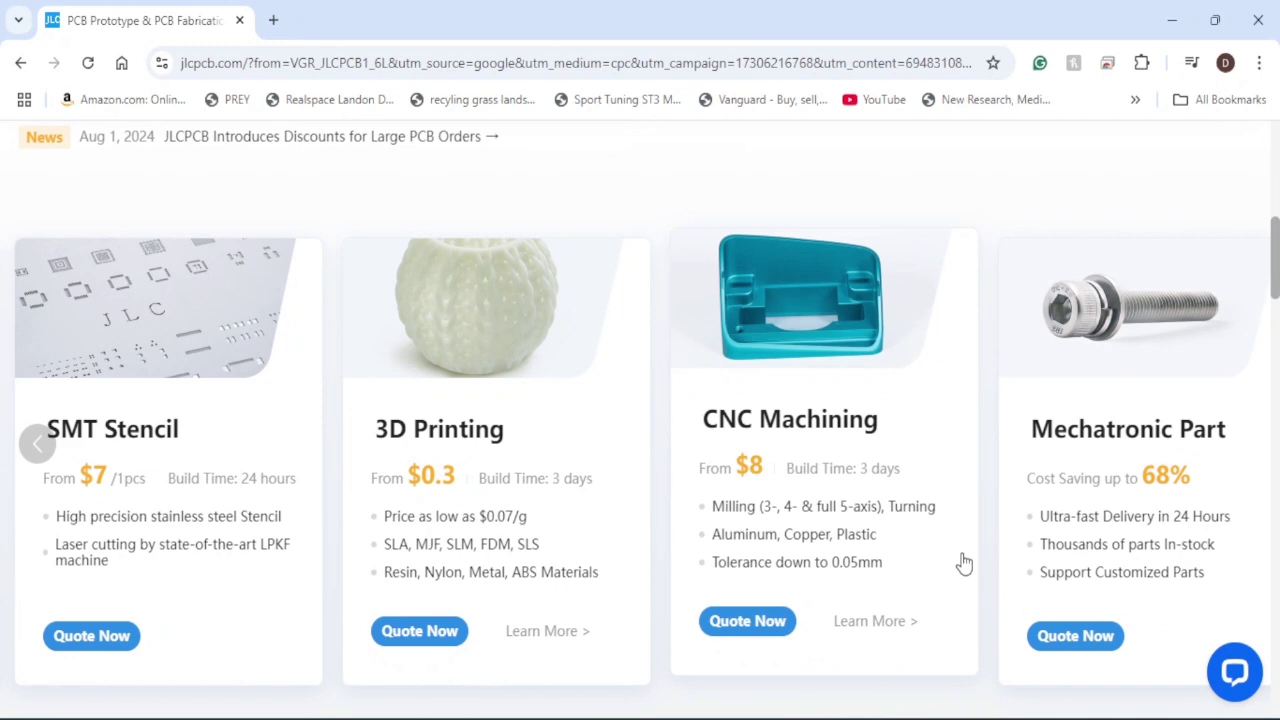
scroll(963, 565, "down", 8)
scroll(963, 558, "up", 1)
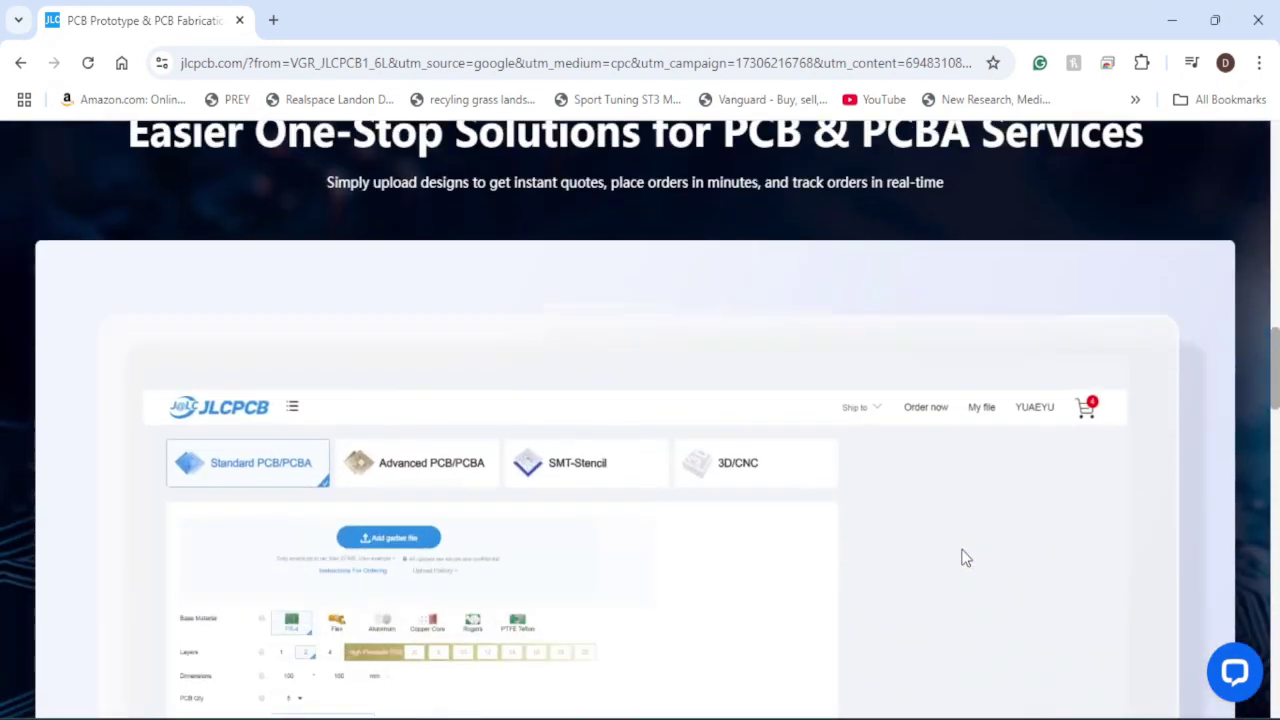
scroll(964, 562, "down", 2)
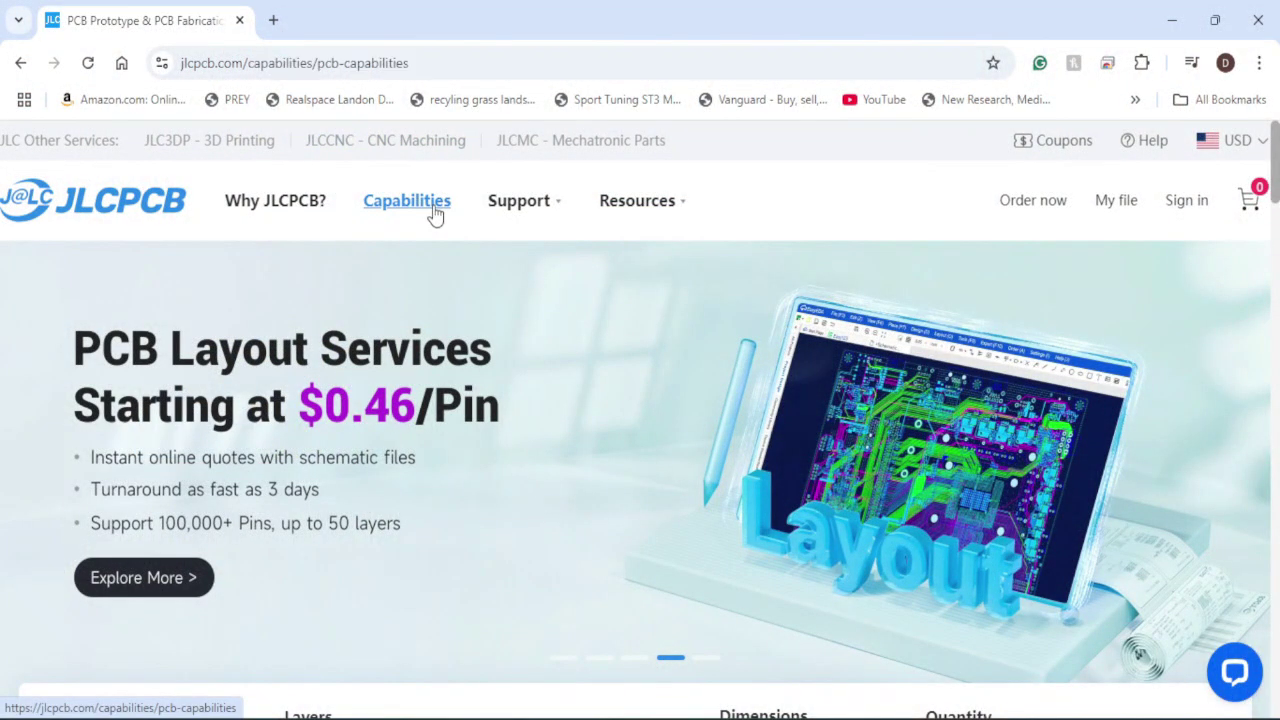
- Scroll the JLCPCB PCB Capabilities page and expand the Soldermask details
scroll(660, 330, "down", 1)
scroll(686, 348, "down", 12)
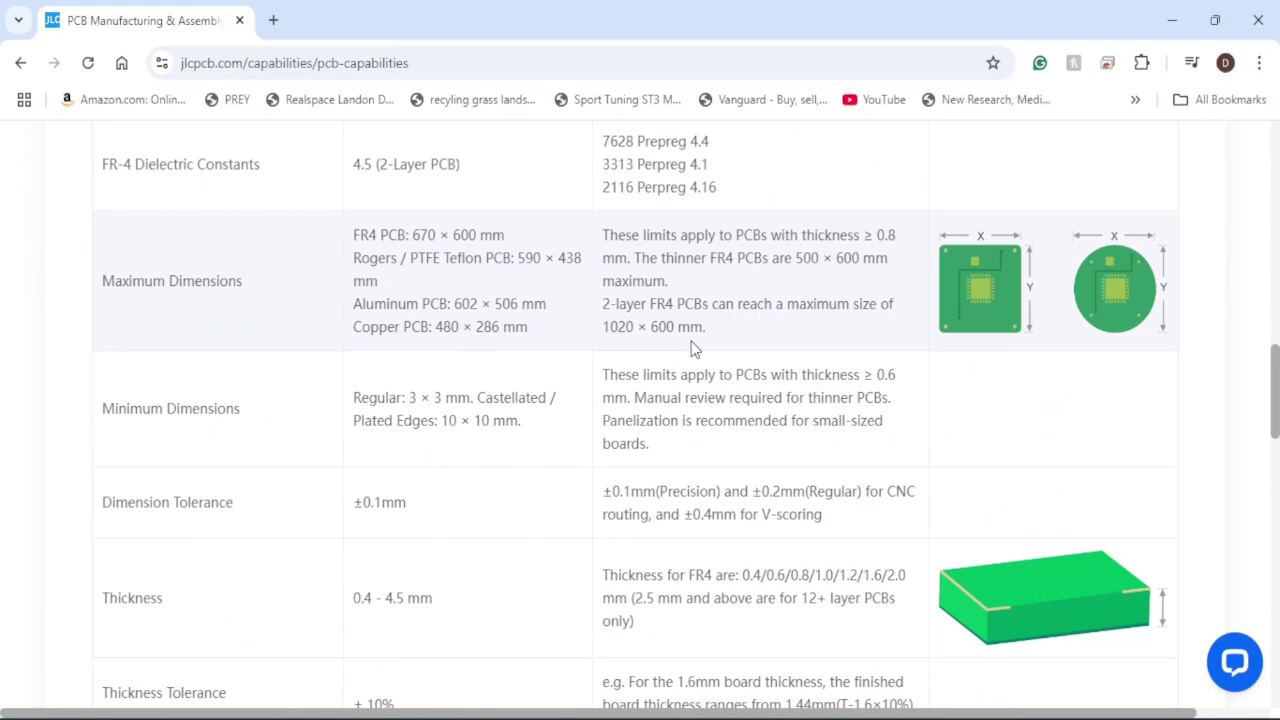
scroll(692, 342, "down", 1)
scroll(695, 355, "down", 5)
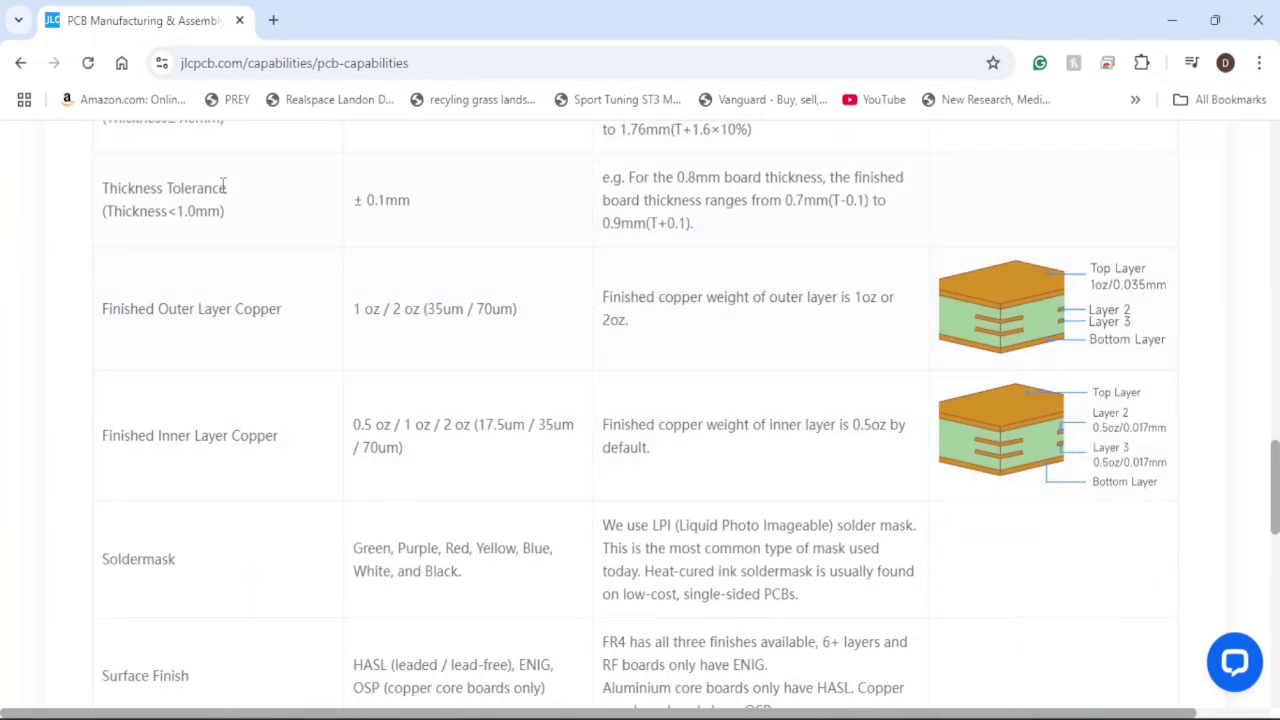
scroll(655, 360, "down", 7)
scroll(654, 357, "up", 1)
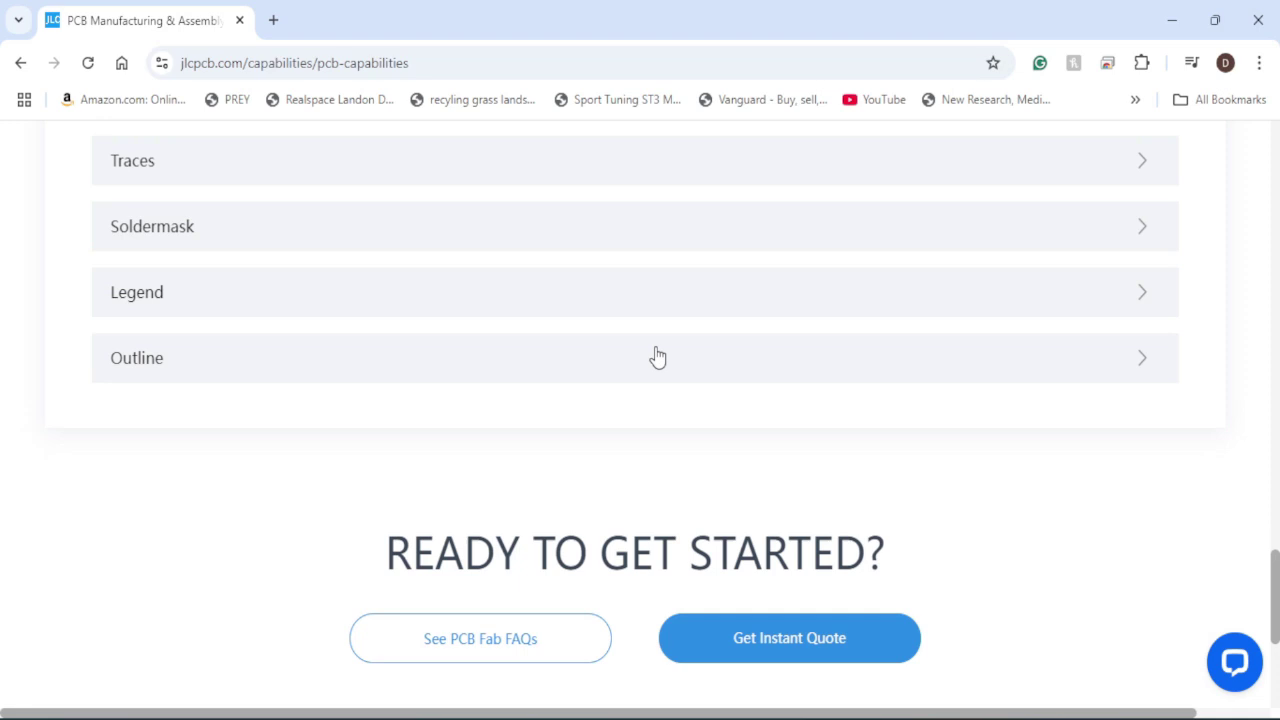
left_click(435, 325)
scroll(480, 336, "down", 4)
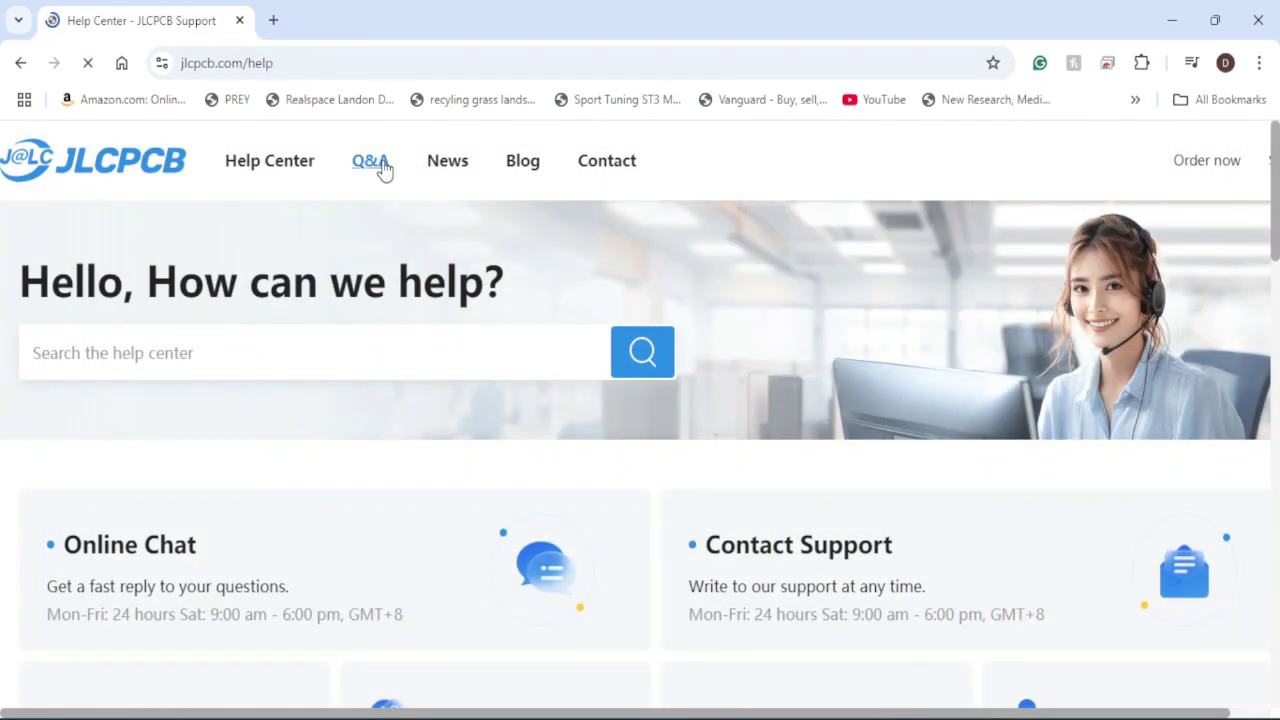
- Visit the Q&A community page, then return to the Help Center and scroll through it
left_click(373, 162)
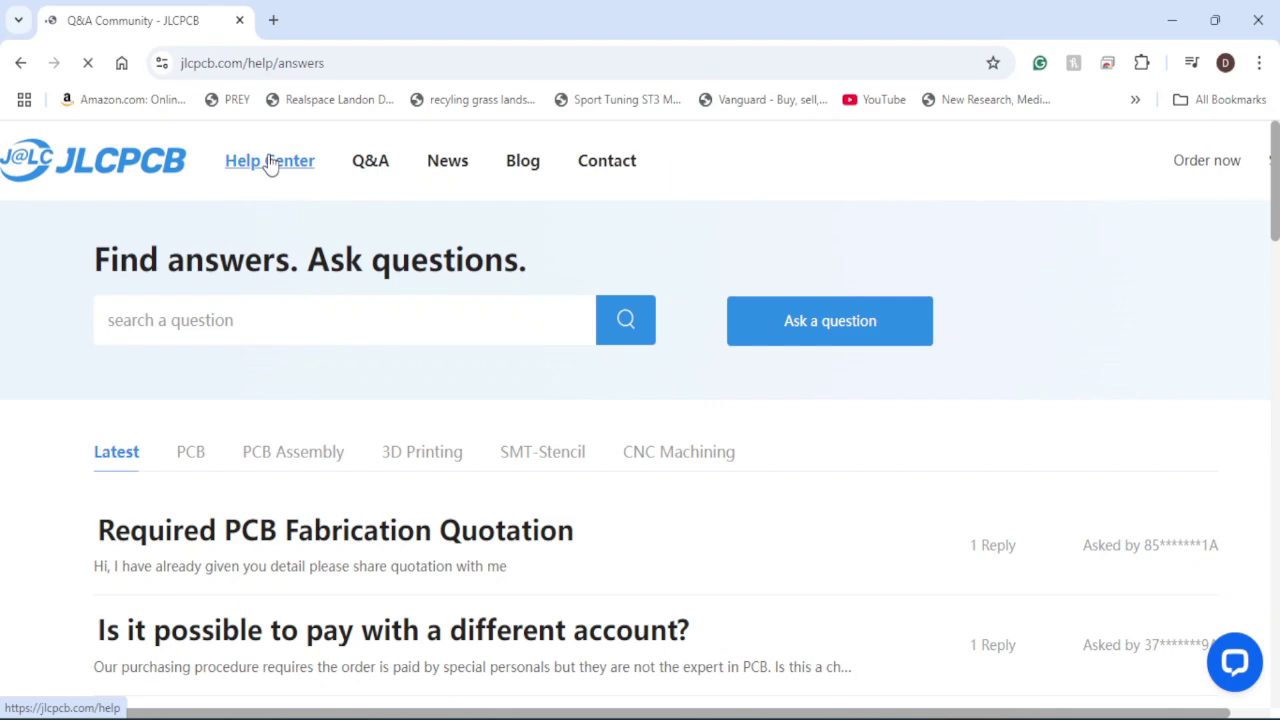
left_click(269, 163)
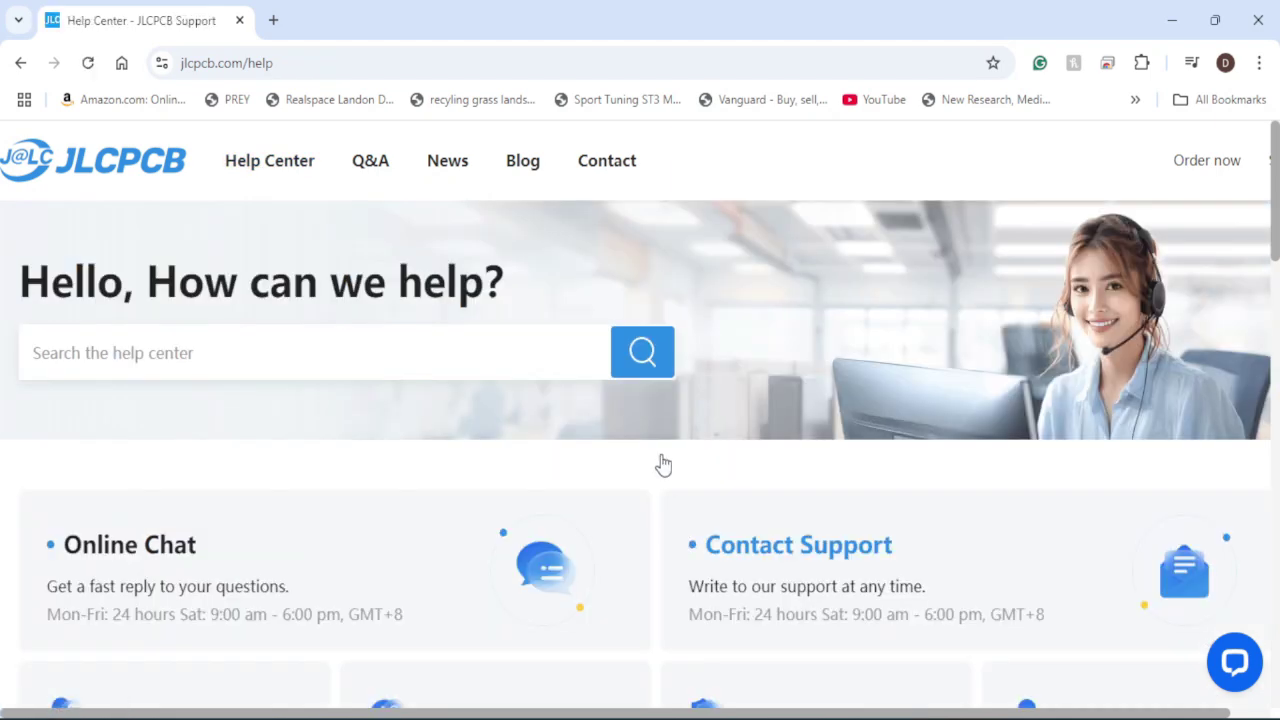
scroll(660, 461, "down", 2)
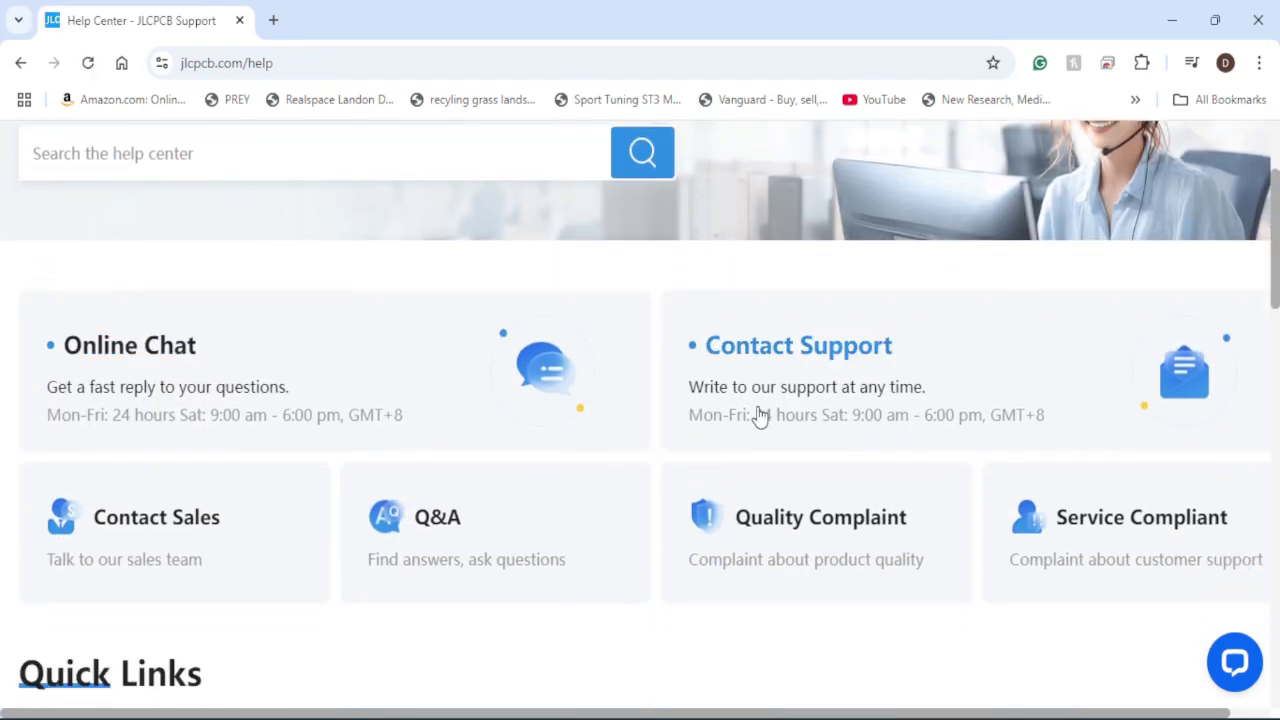
scroll(760, 424, "down", 2)
scroll(763, 428, "down", 2)
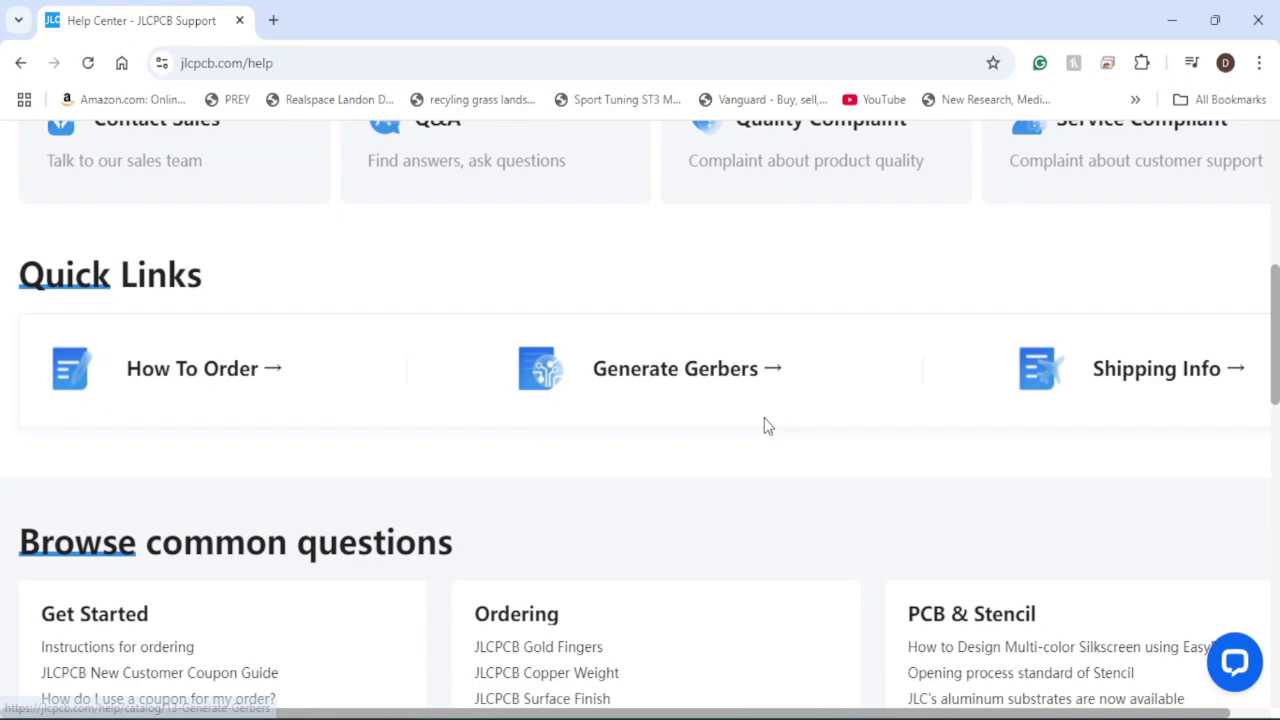
scroll(766, 426, "down", 4)
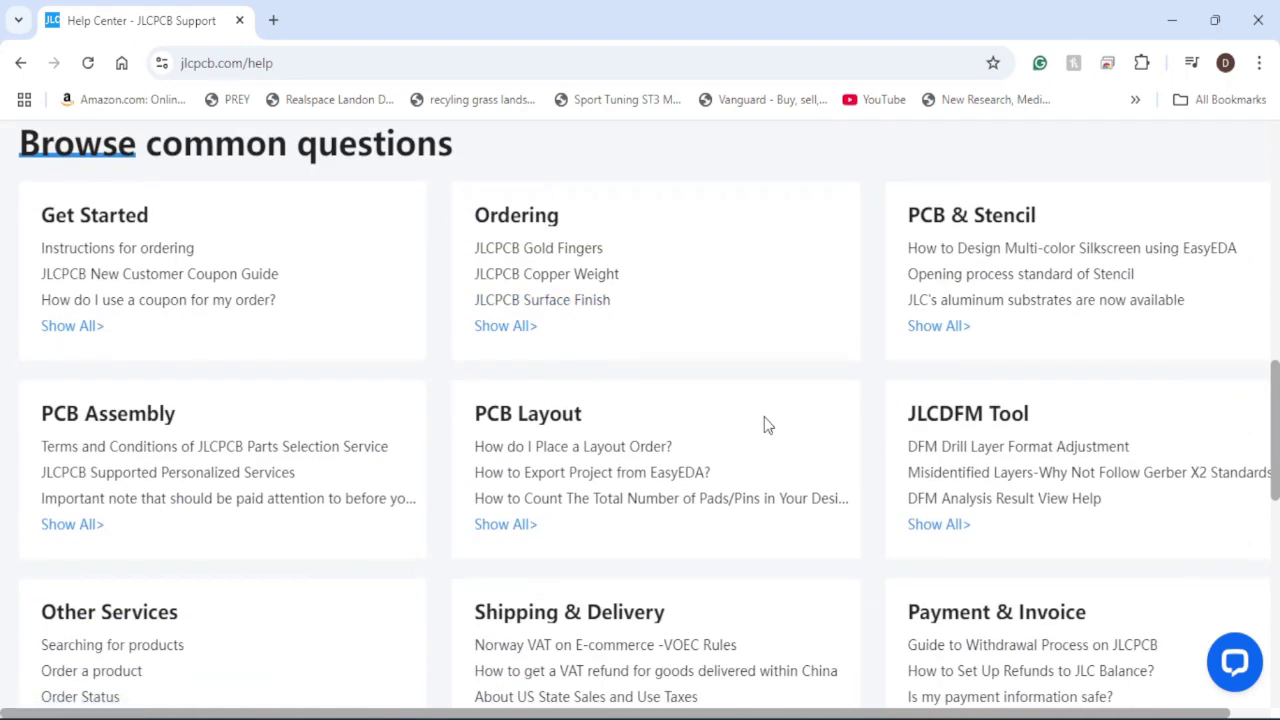
scroll(764, 424, "down", 1)
scroll(766, 425, "down", 4)
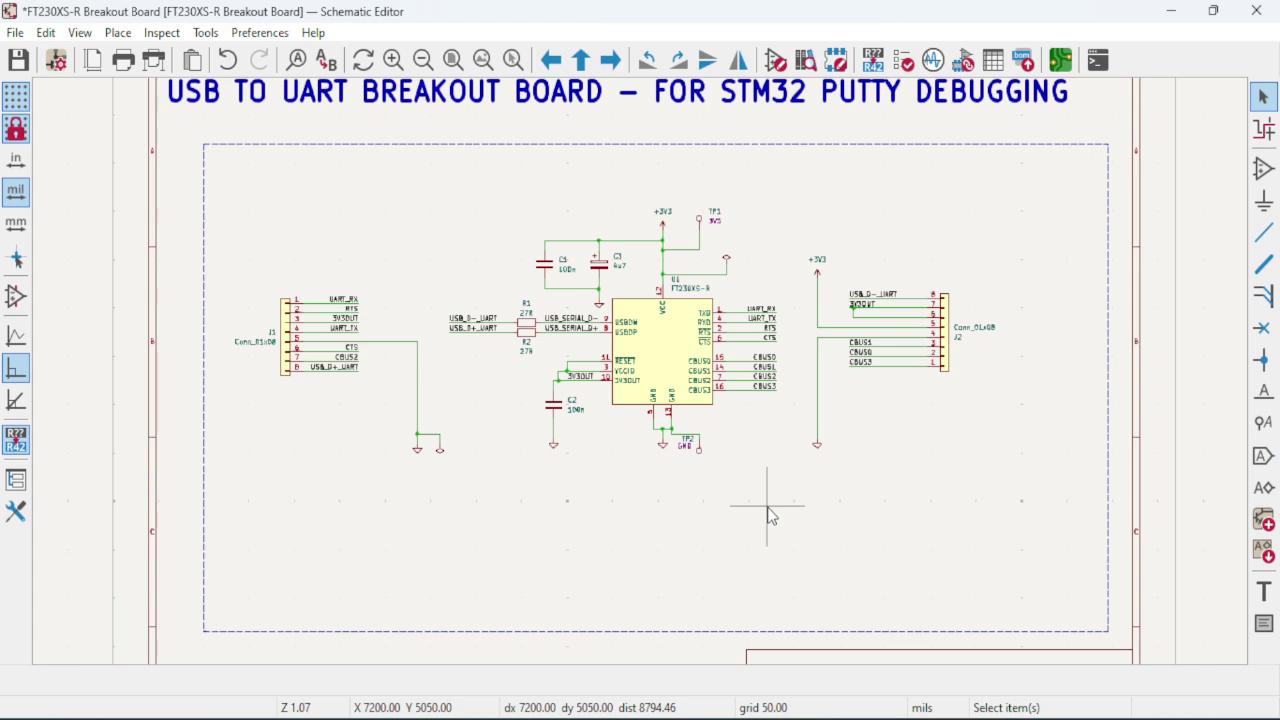
- Select the Add Symbol tool and click the schematic canvas to bring up Choose Symbol
left_click(1262, 170)
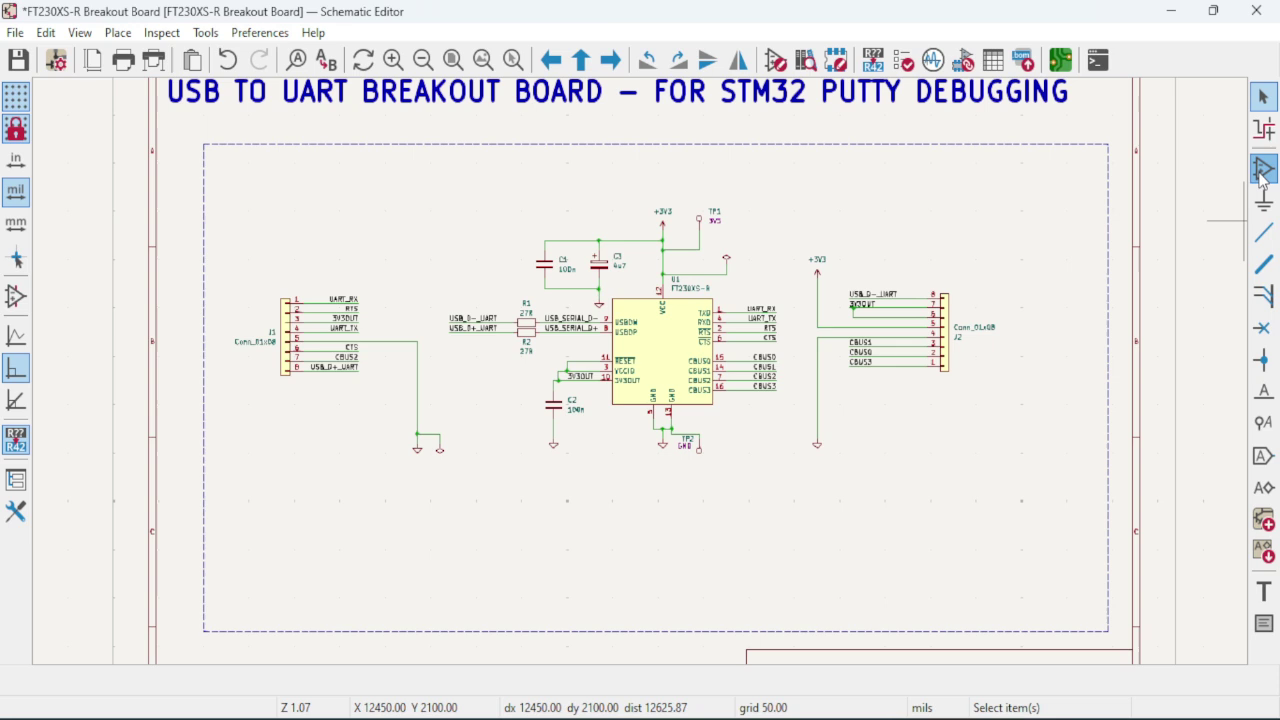
left_click(1000, 224)
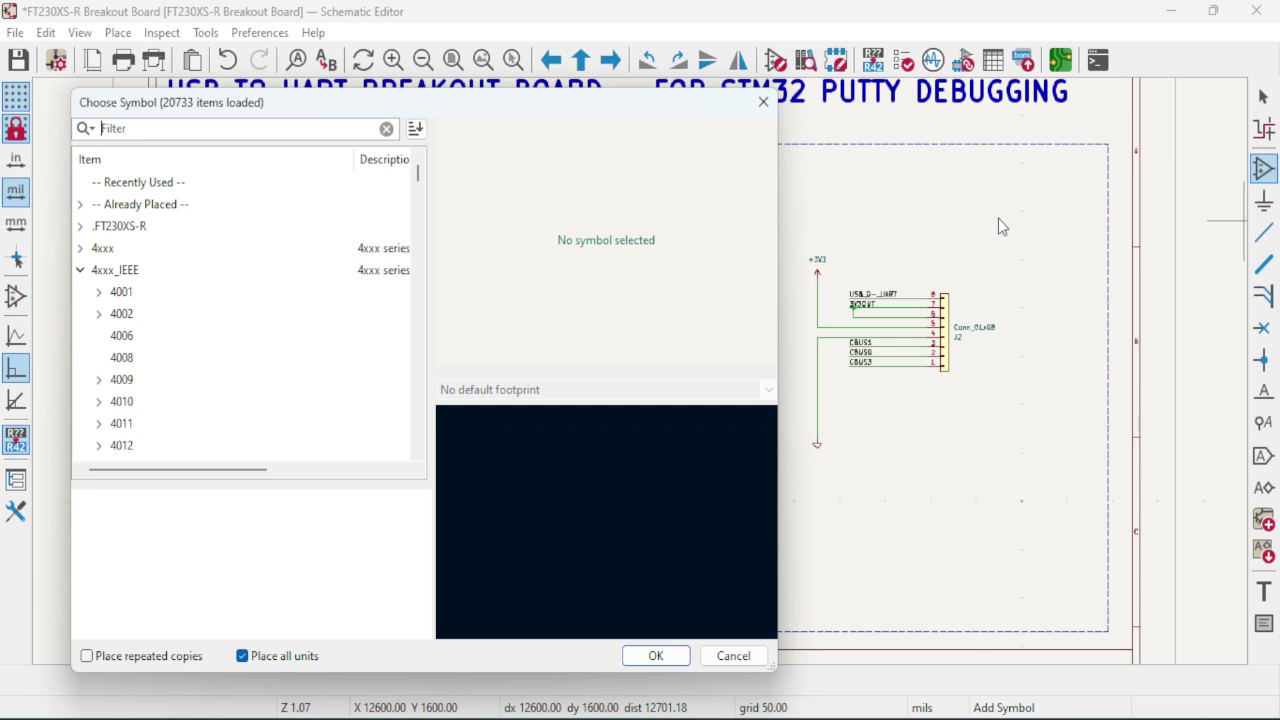
- Close the symbol chooser, cancel the tool, and reopen Choose Symbol with the A hotkey
left_click(763, 102)
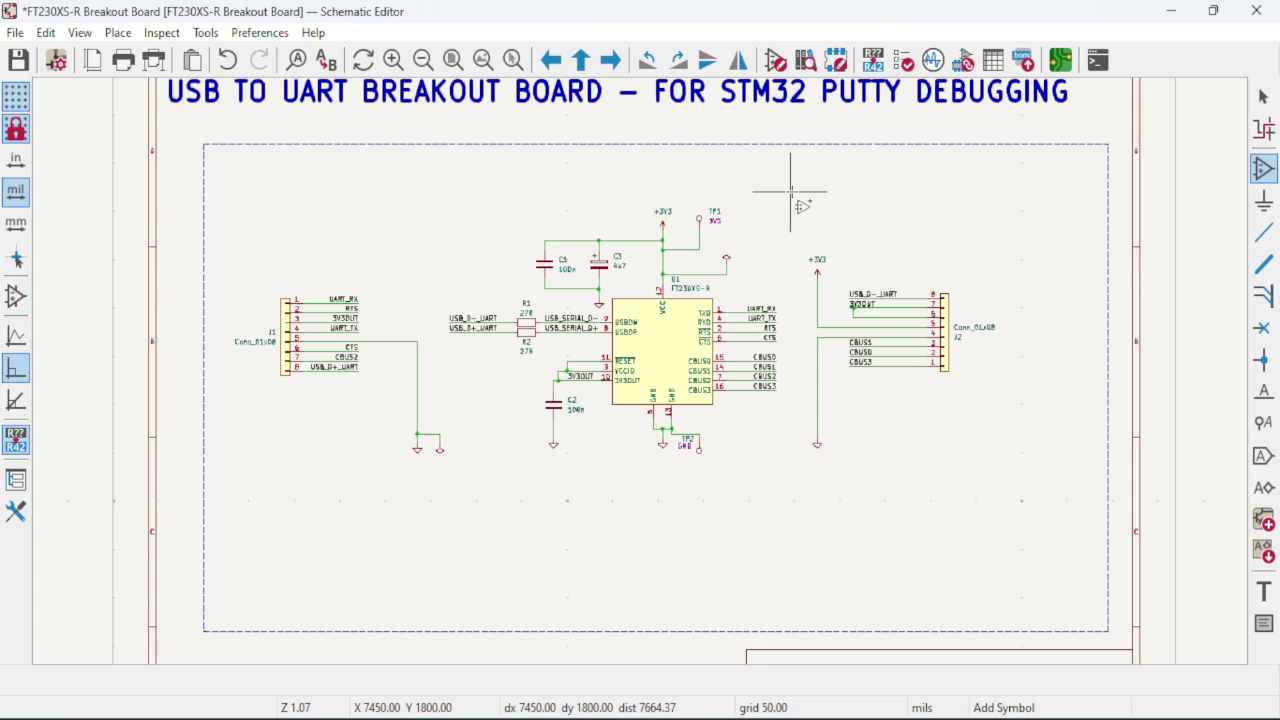
key("Escape")
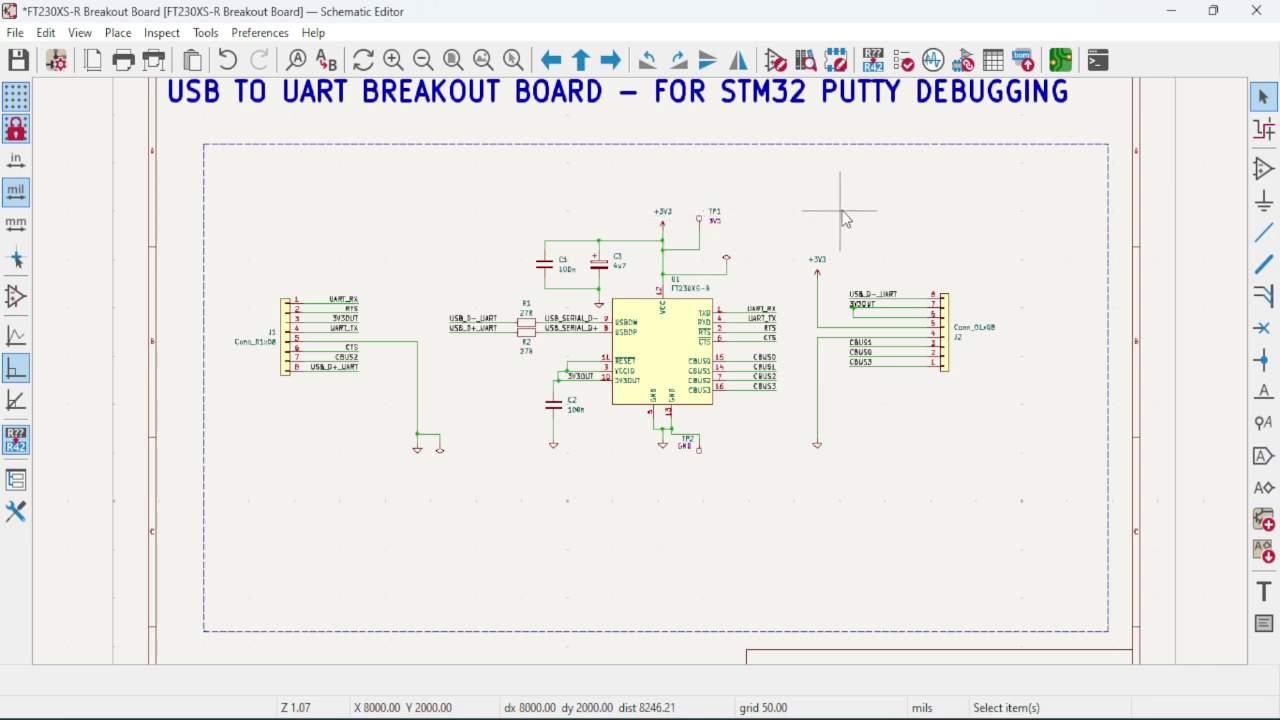
key("a")
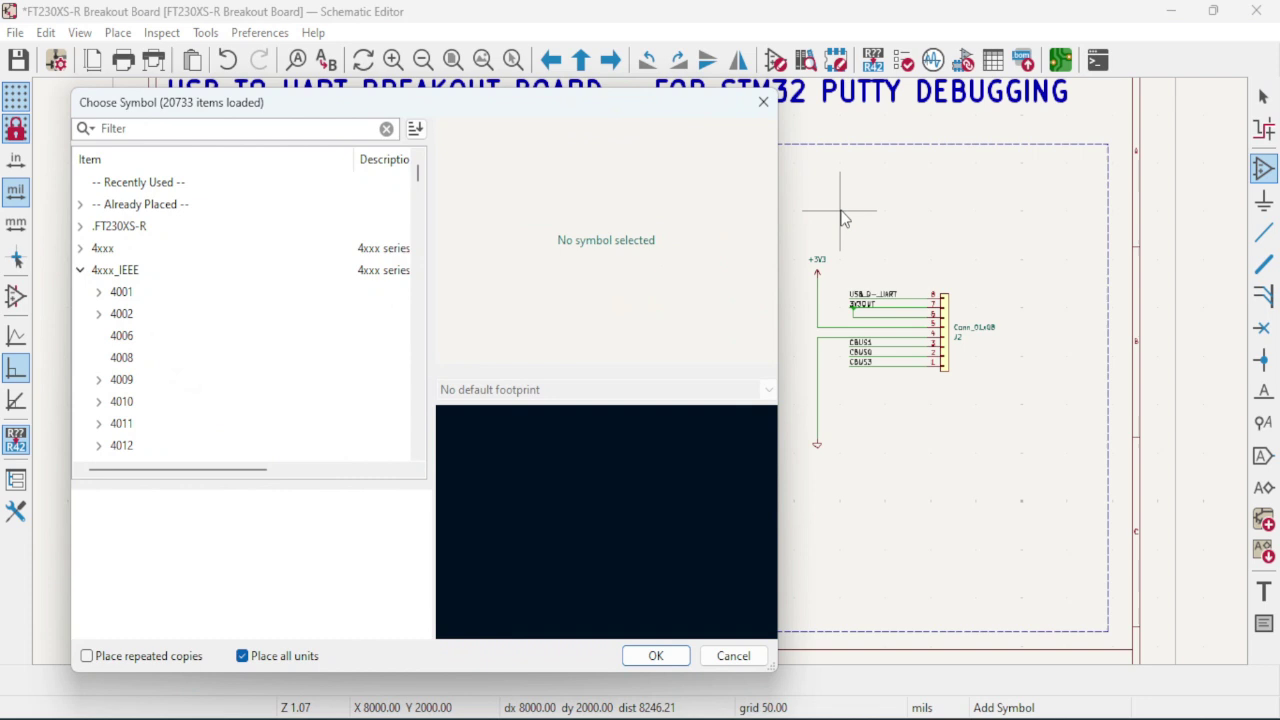
- Close Choose Symbol and open Preferences on the Hotkeys page, scrolling its command list
left_click(763, 101)
left_click(286, 34)
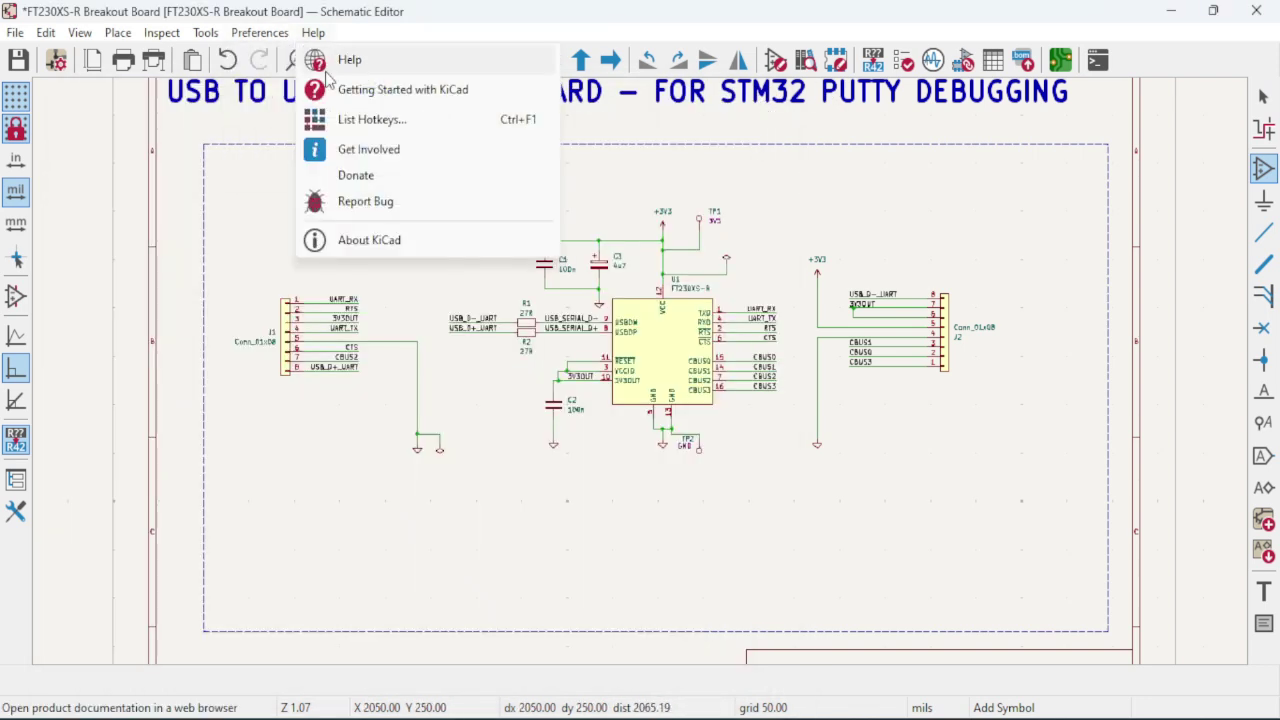
left_click(286, 119)
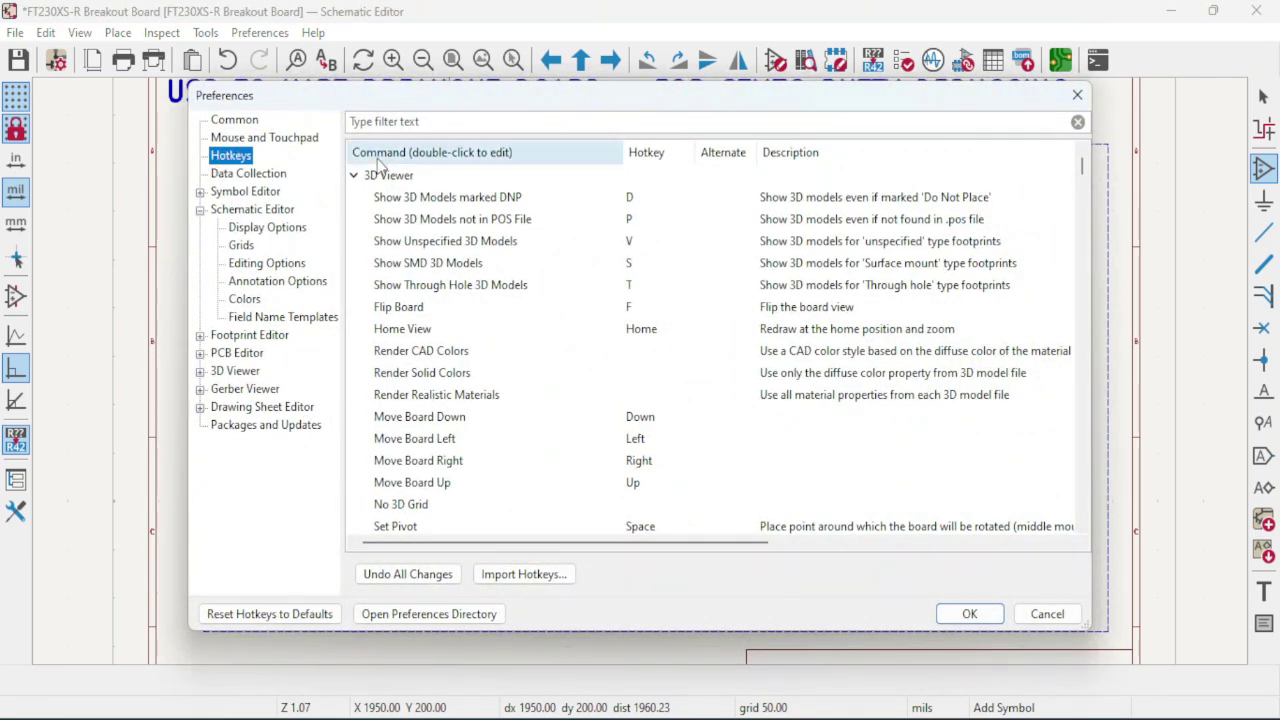
scroll(560, 271, "down", 20)
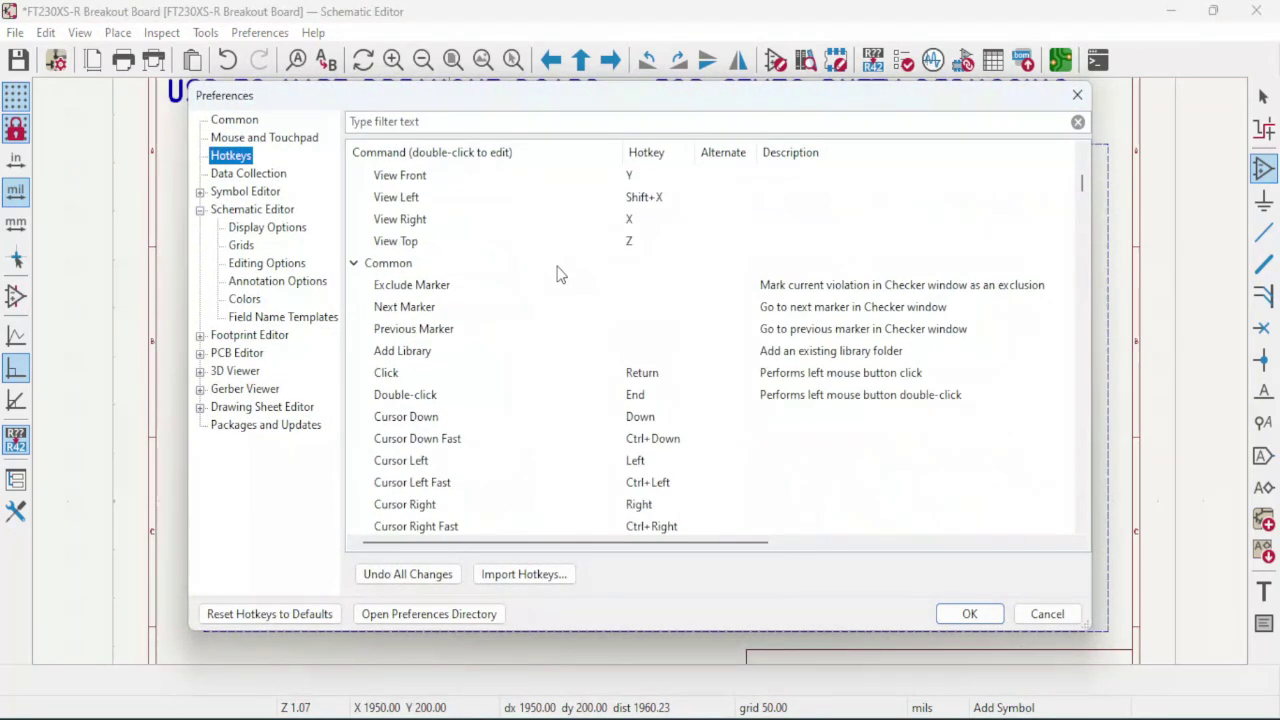
scroll(550, 333, "down", 8)
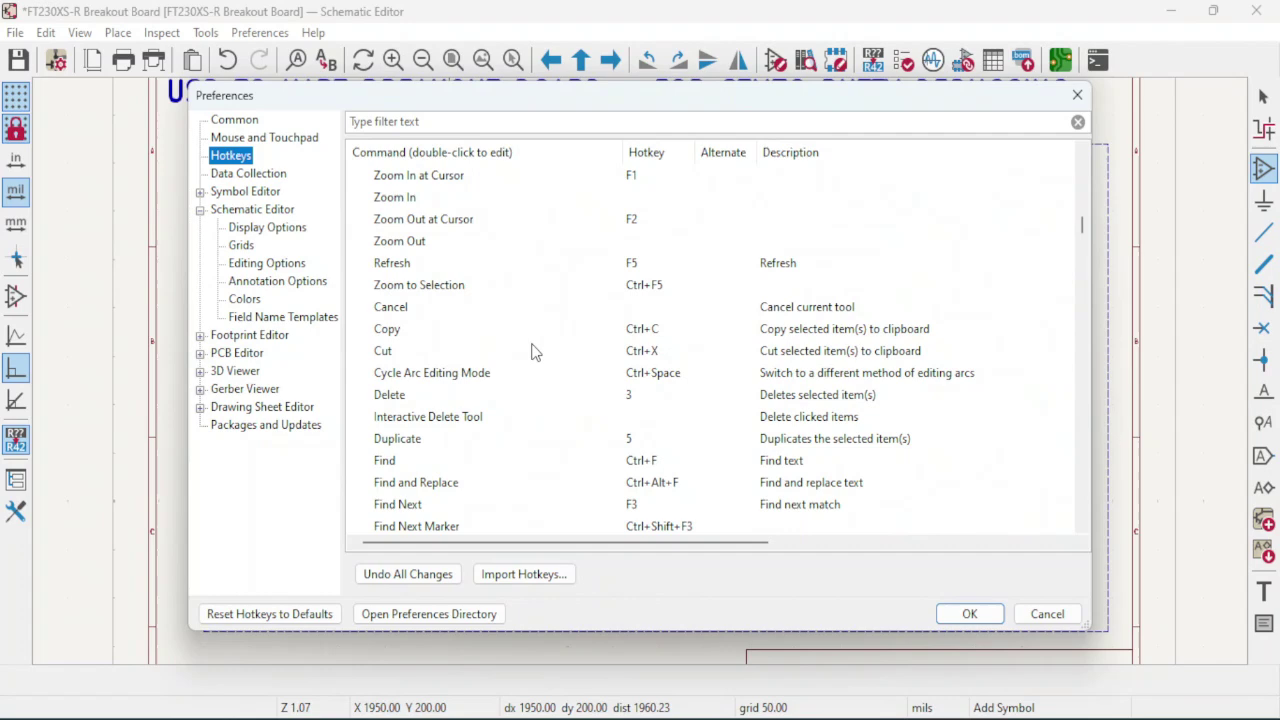
- Filter hotkeys by 'copy' and assign 3 to Common > Copy, confirming its removal from Delete
left_click(536, 122)
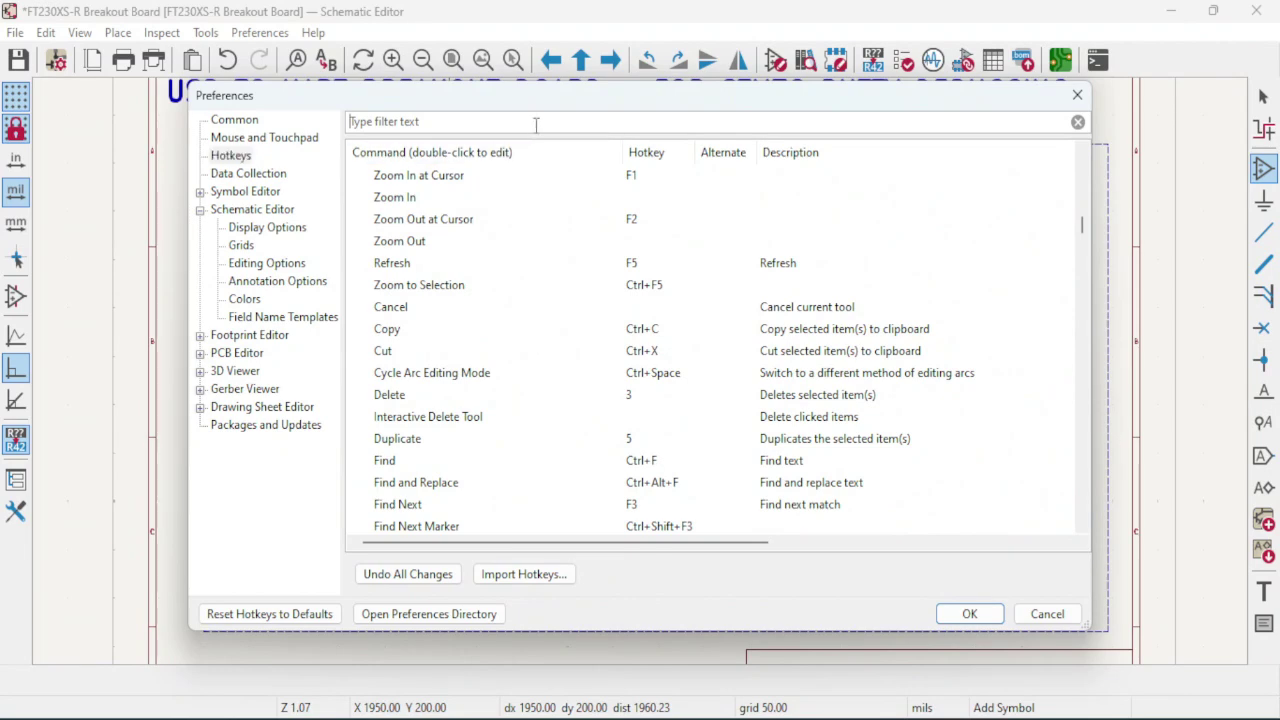
type("copy")
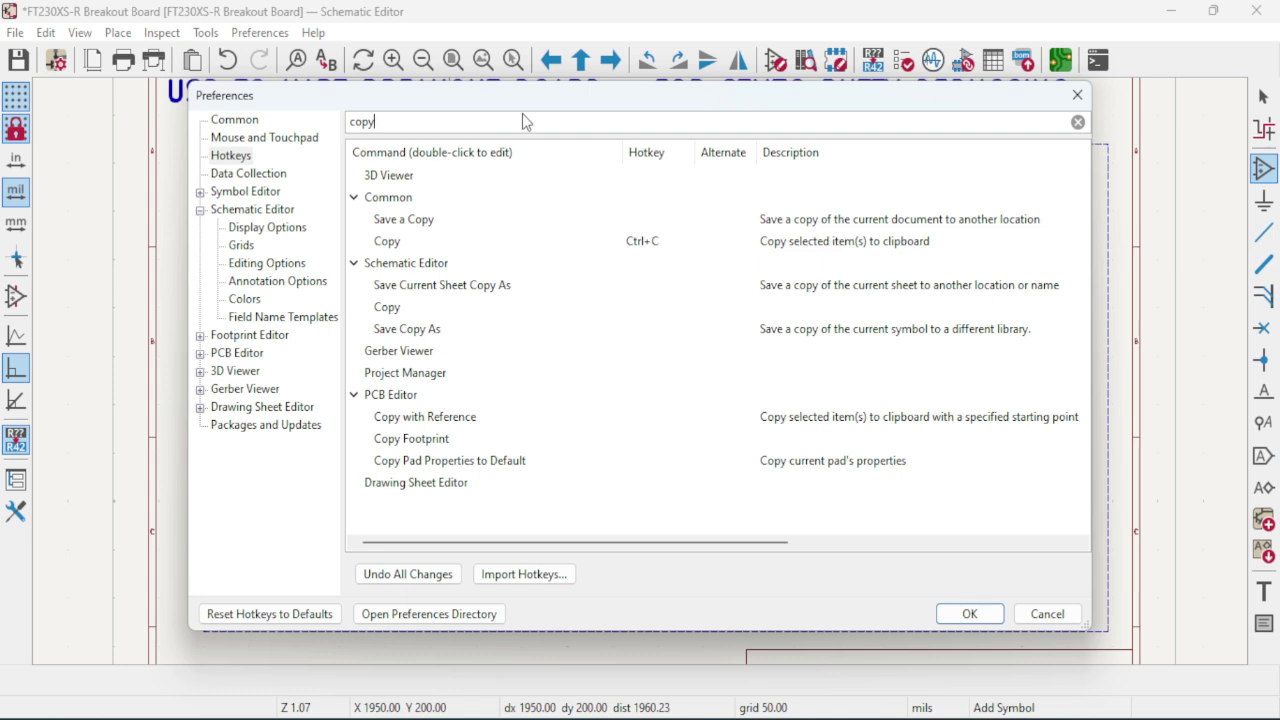
left_click(645, 244)
double_click(645, 244)
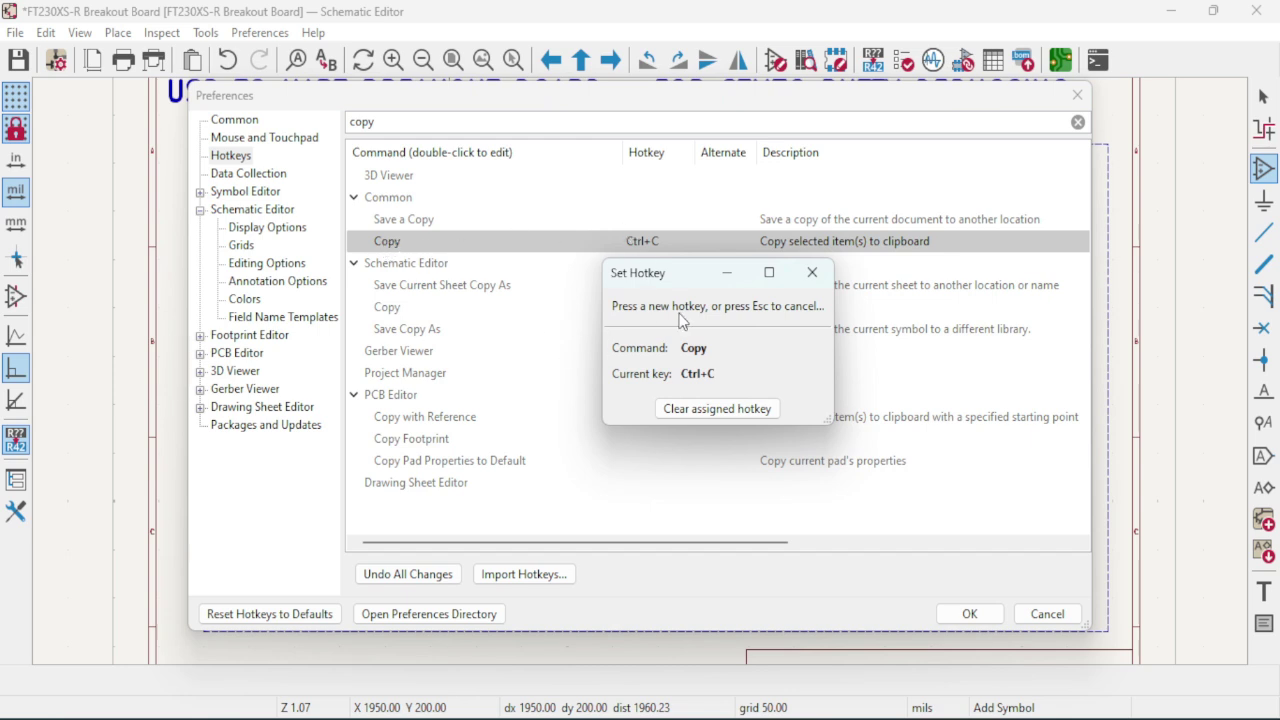
key("3")
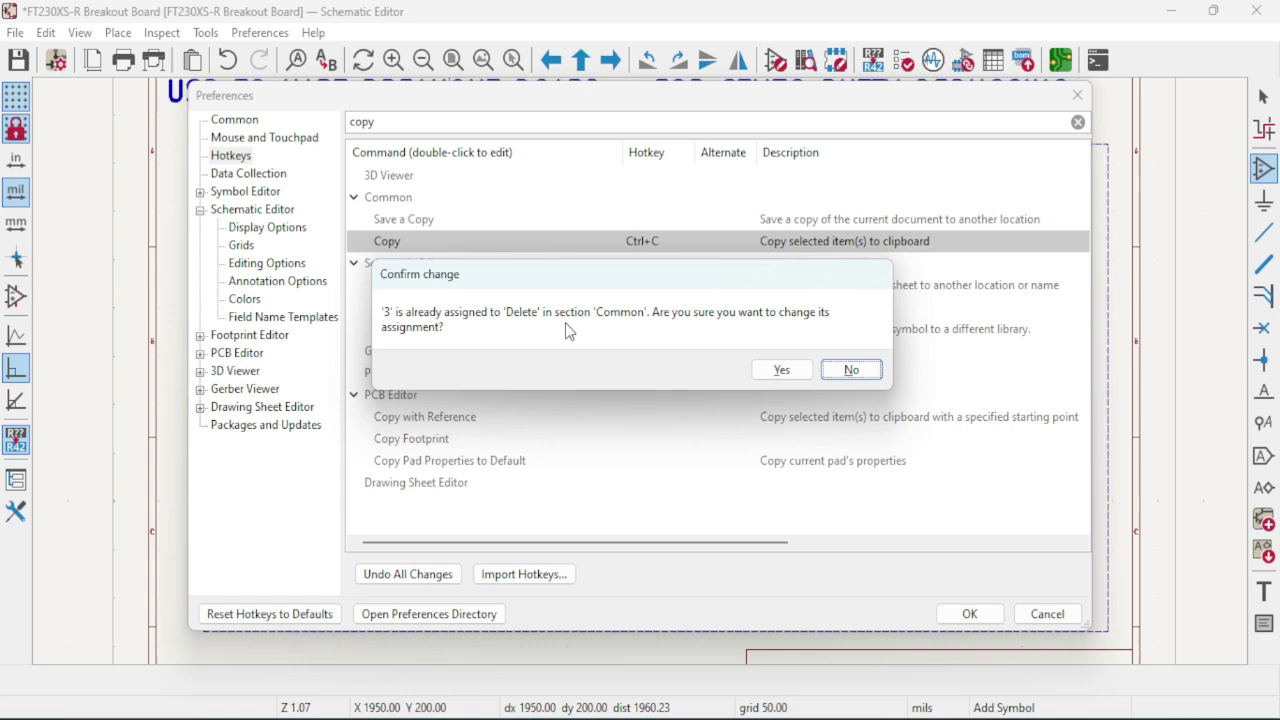
left_click(784, 371)
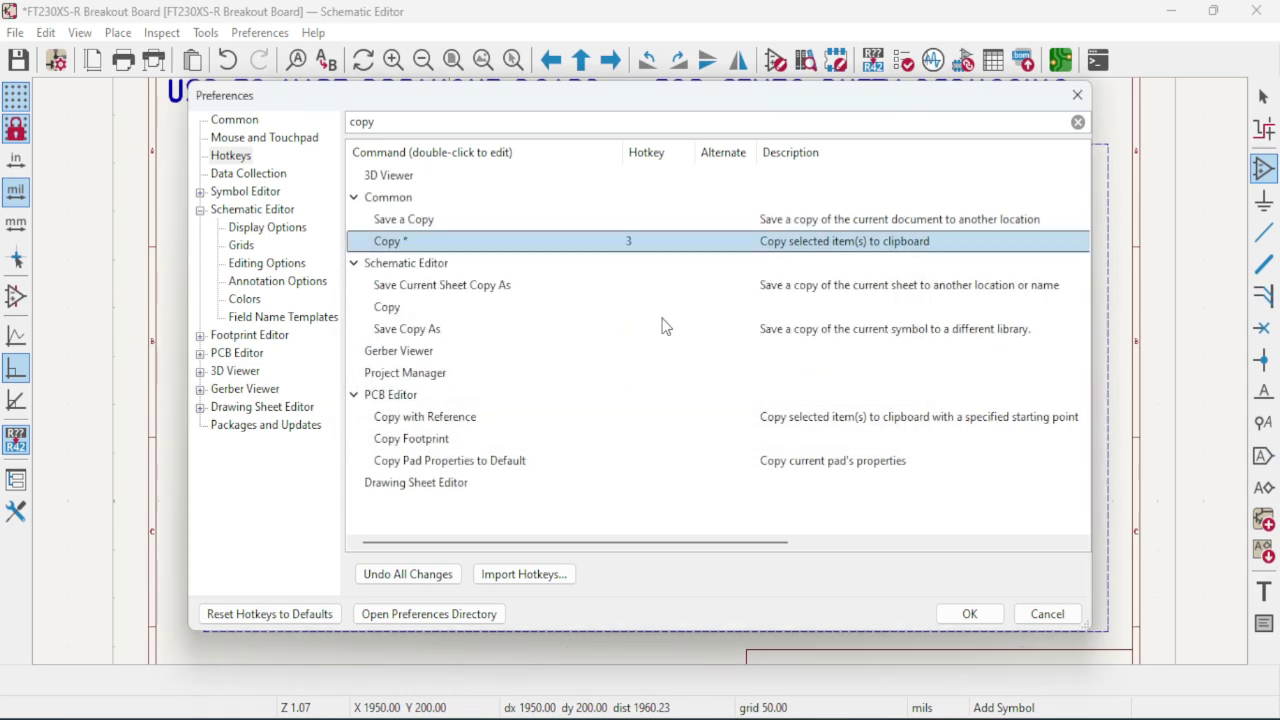
left_click(969, 613)
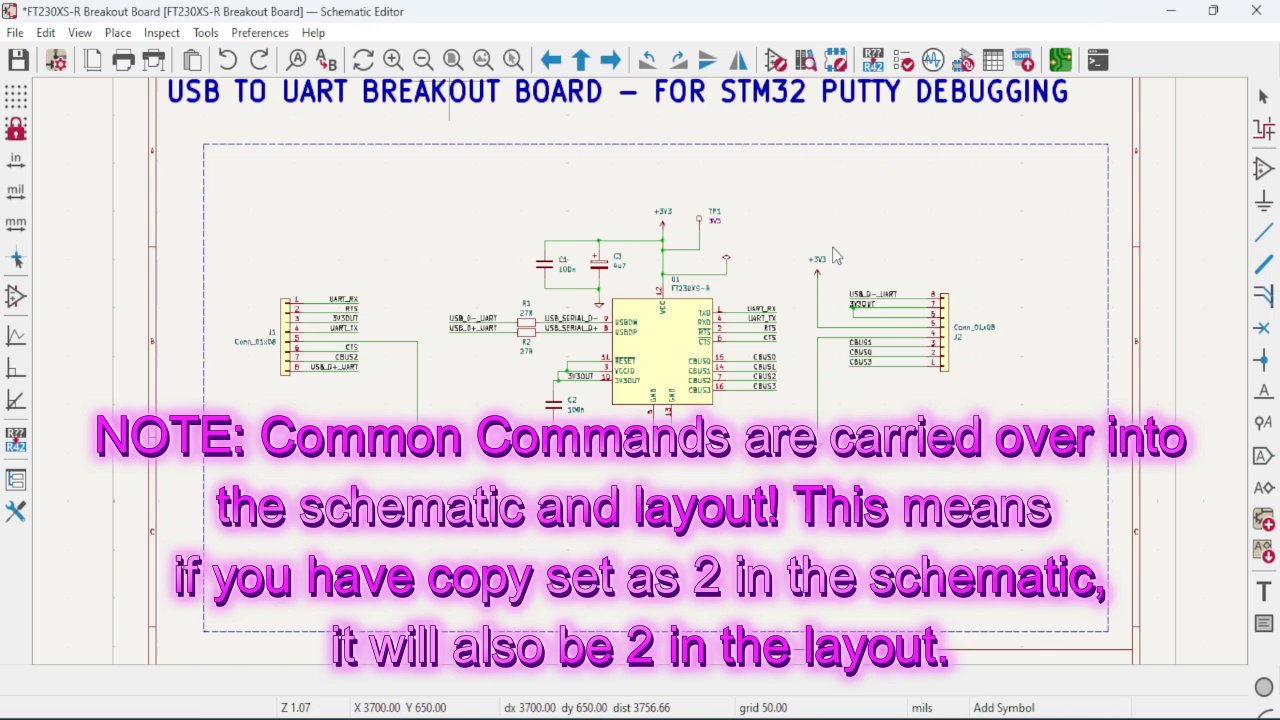
scroll(506, 300, "up", 2)
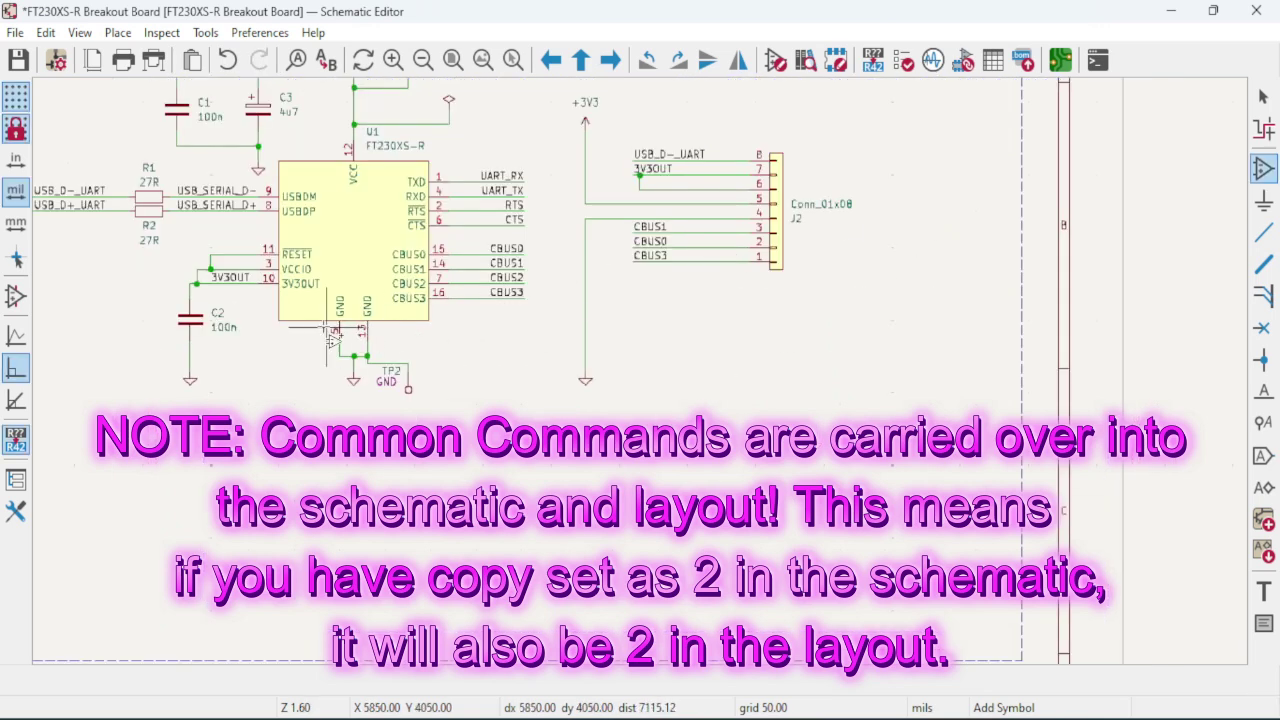
scroll(460, 385, "up", 3)
key("Escape")
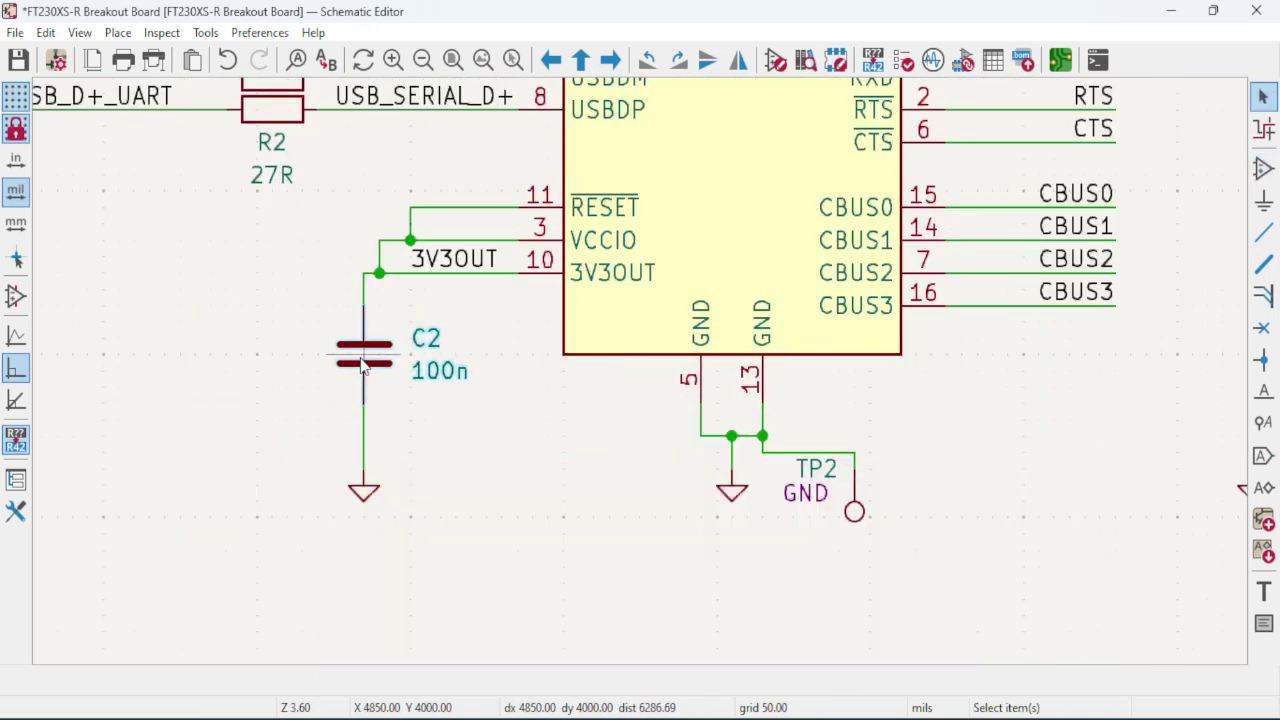
scroll(476, 392, "down", 3)
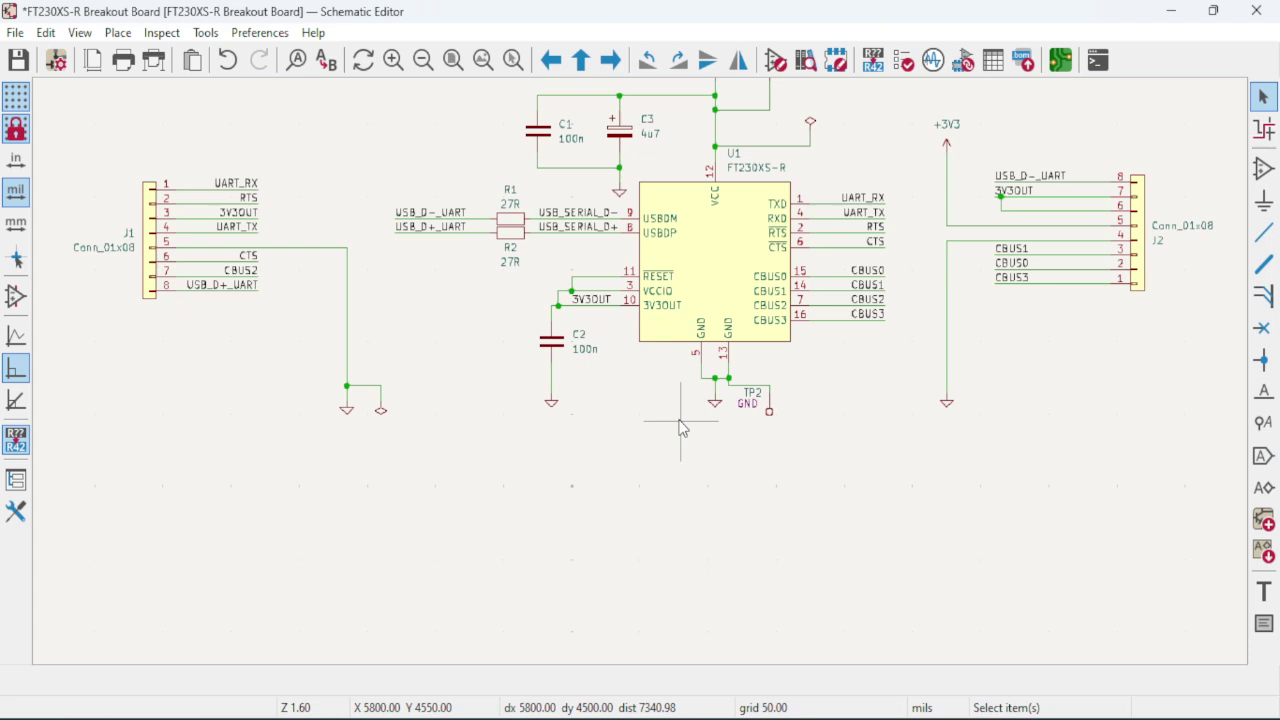
key("ctrl+d")
scroll(590, 455, "up", 4)
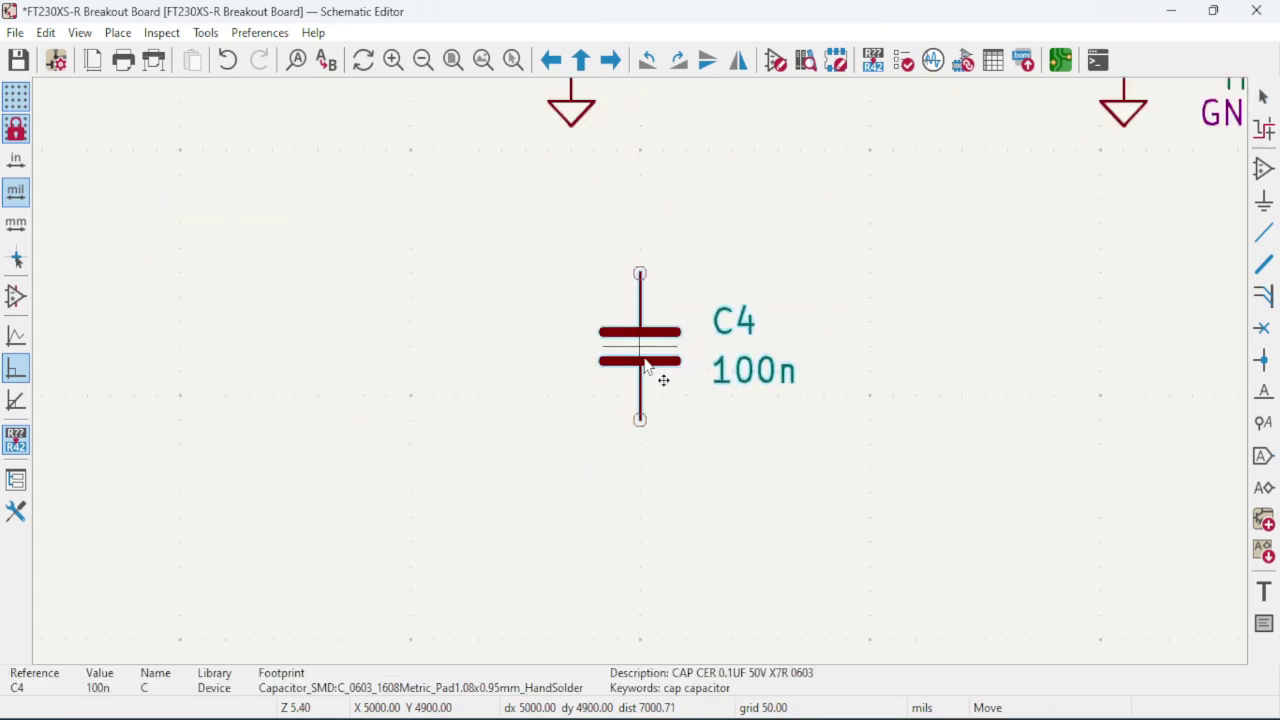
scroll(645, 367, "down", 3)
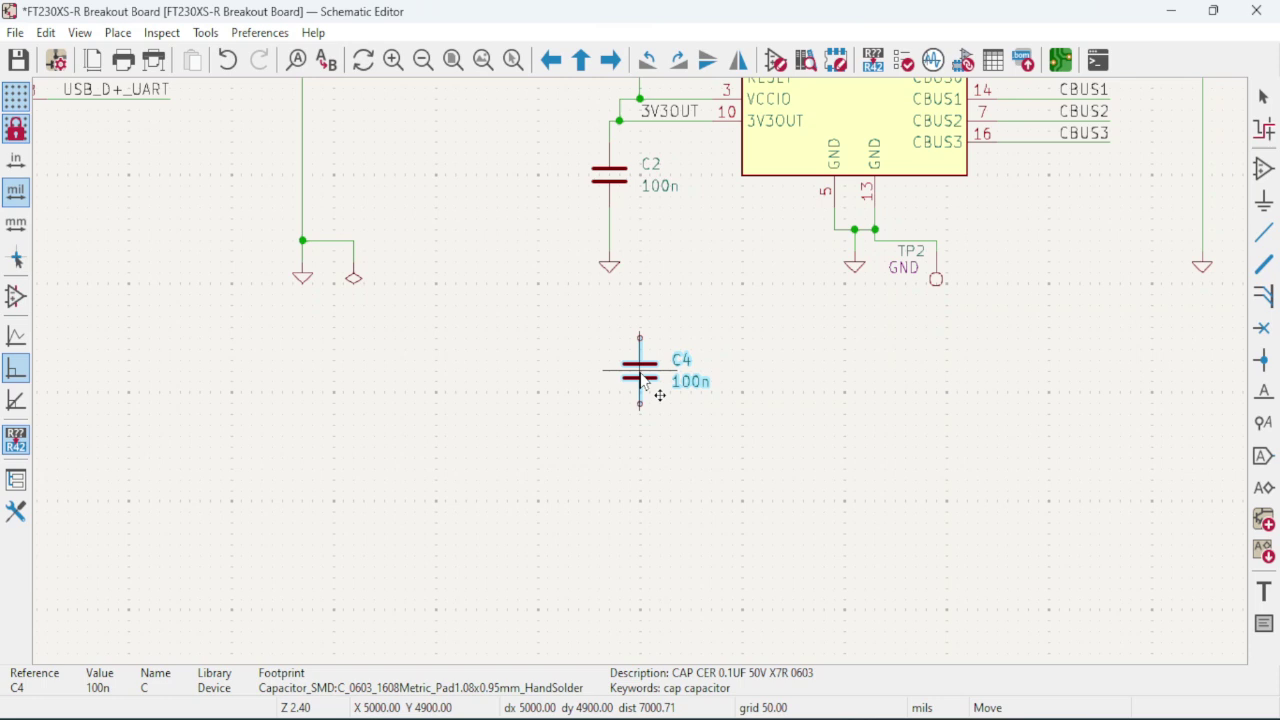
key("Escape")
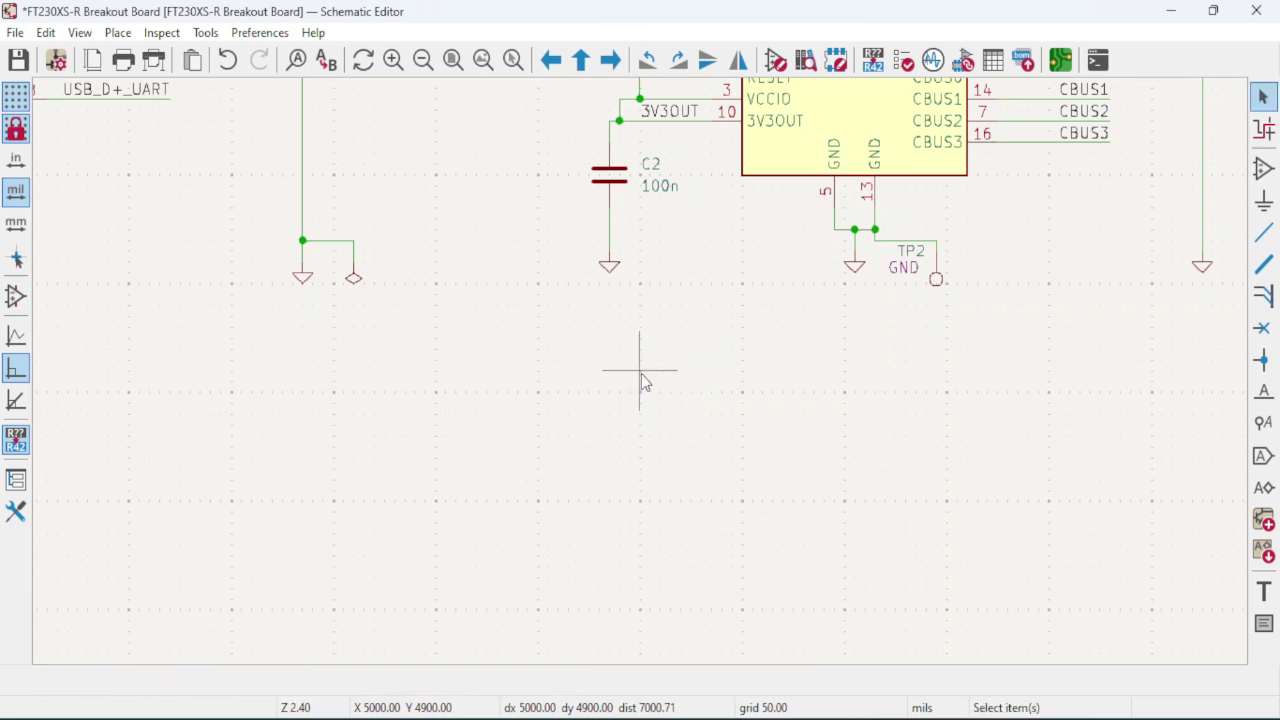
scroll(643, 383, "down", 5)
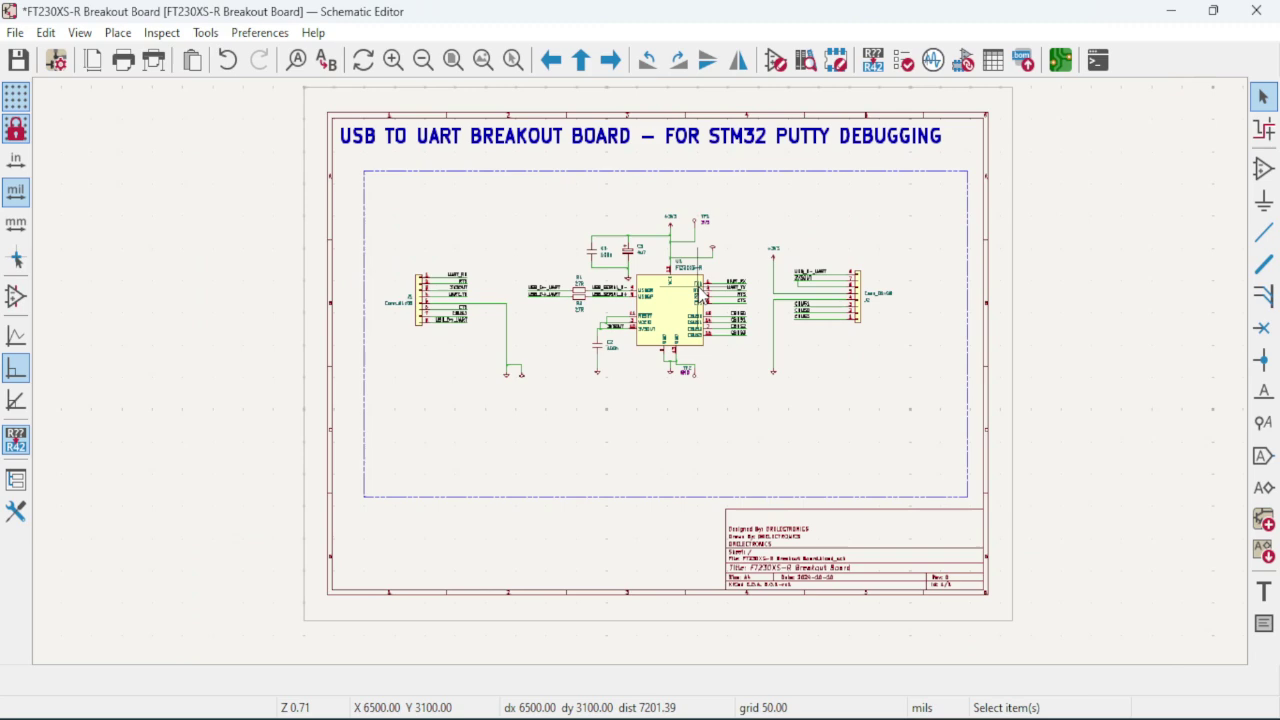
scroll(643, 470, "up", 5)
middle_click_drag(643, 470, 911, 528)
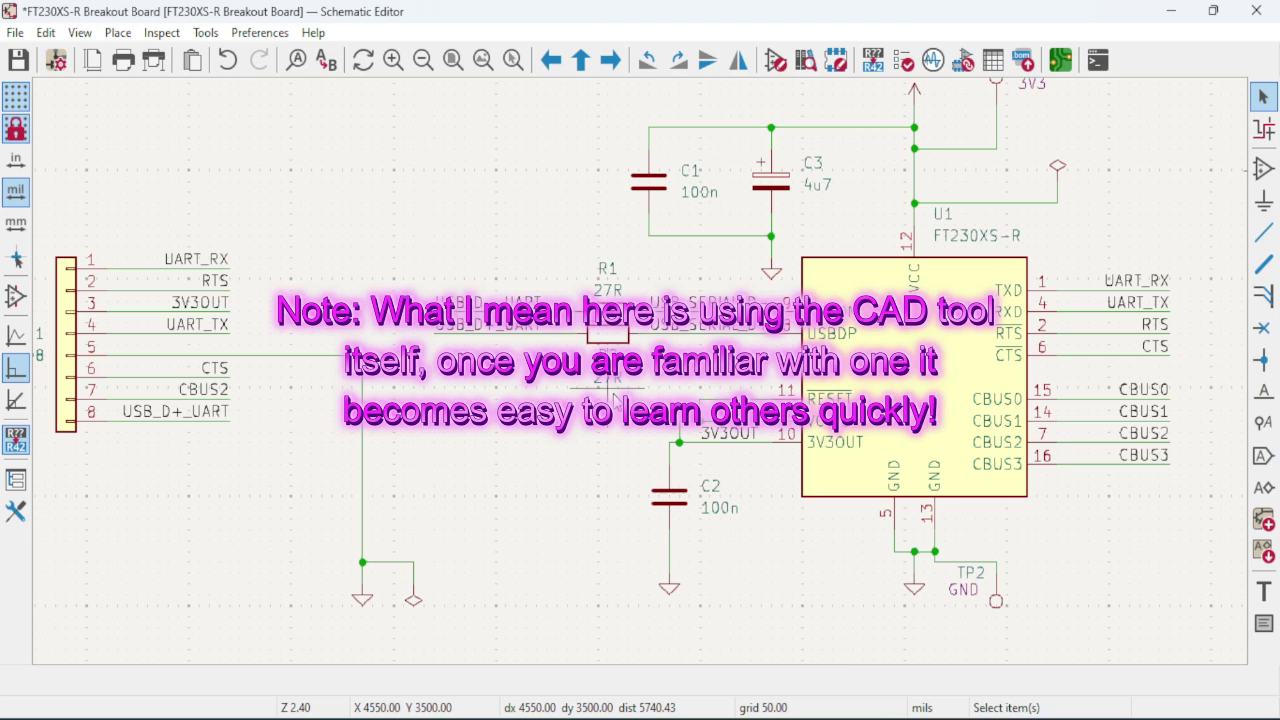
middle_click_drag(892, 335, 562, 338)
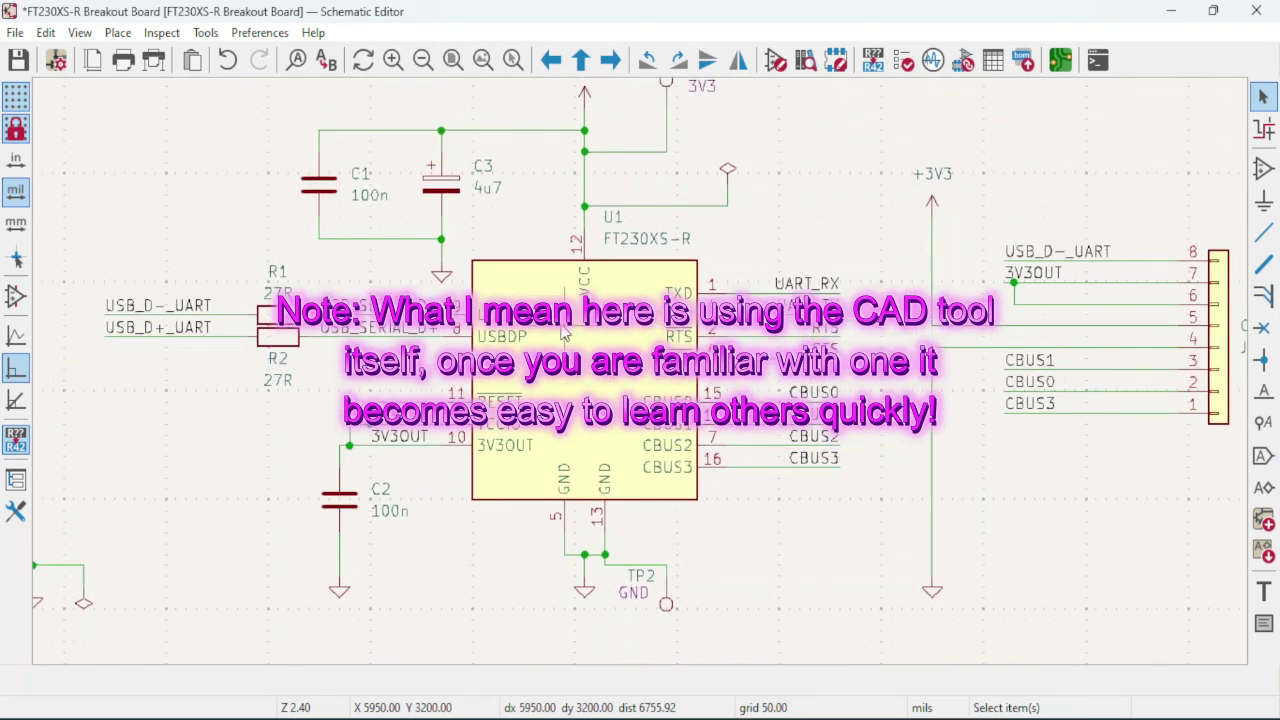
mouse_move(926, 715)
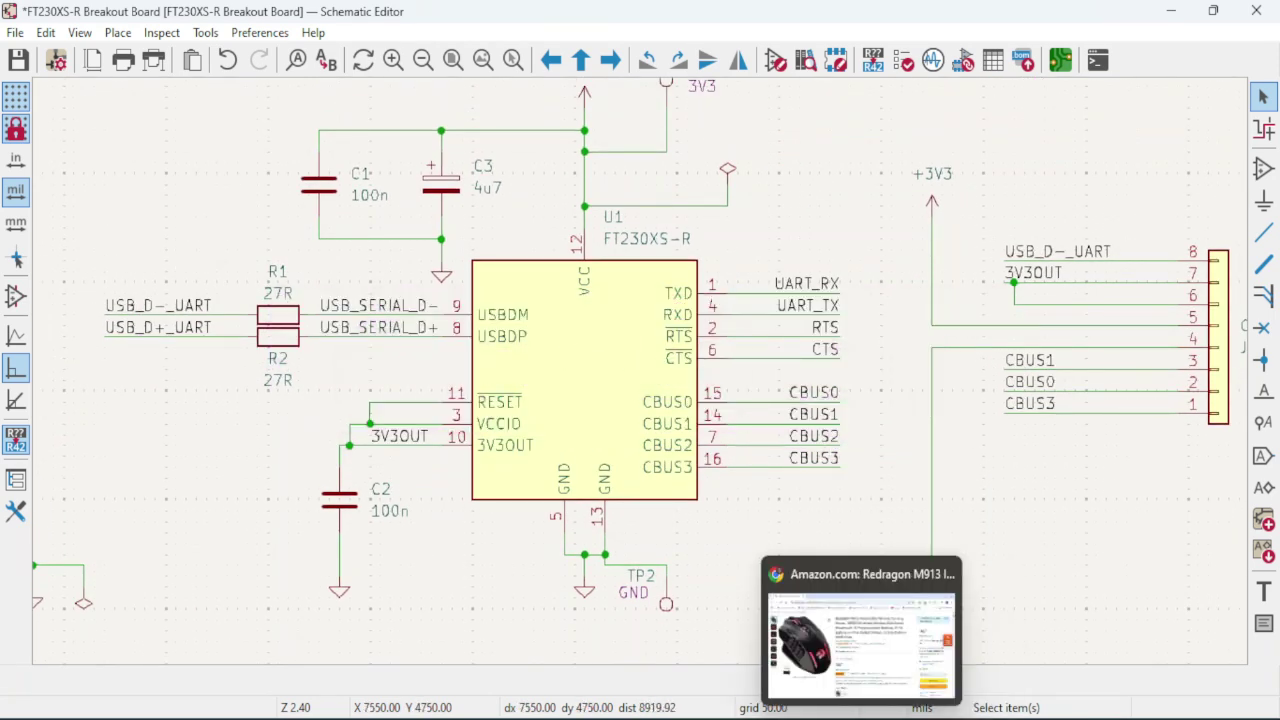
left_click(926, 650)
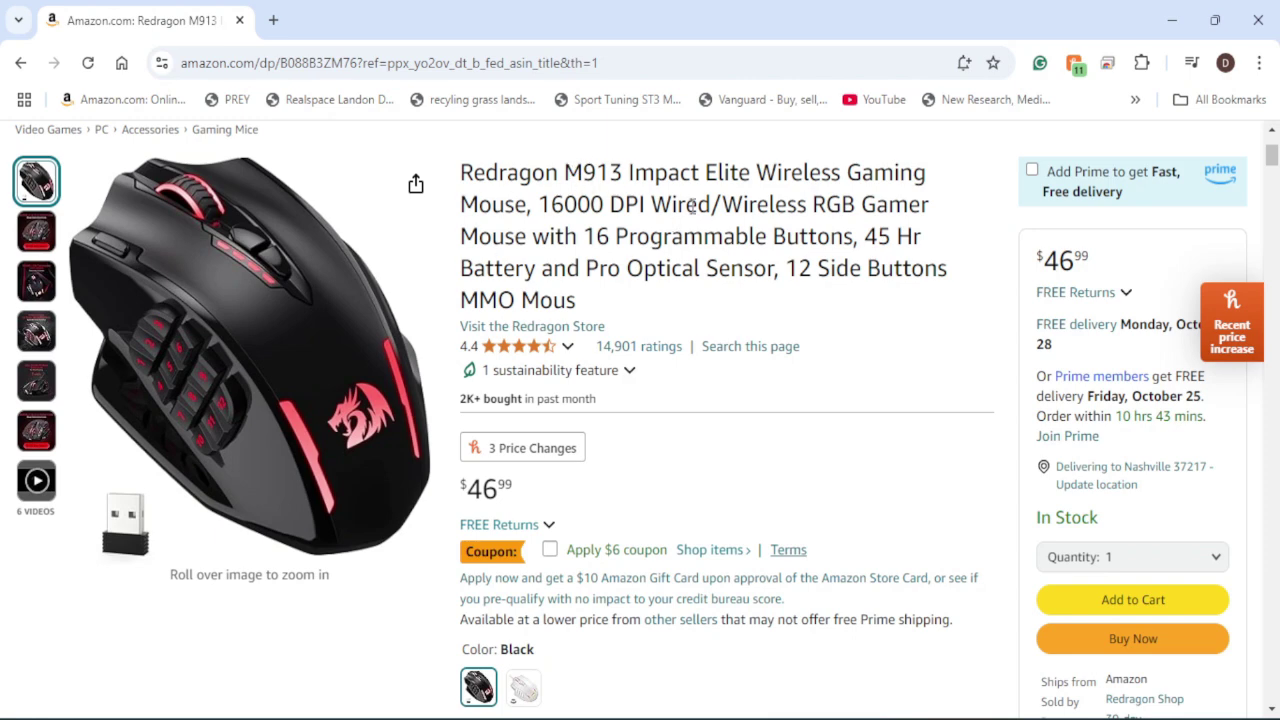
mouse_move(169, 331)
left_click(1175, 28)
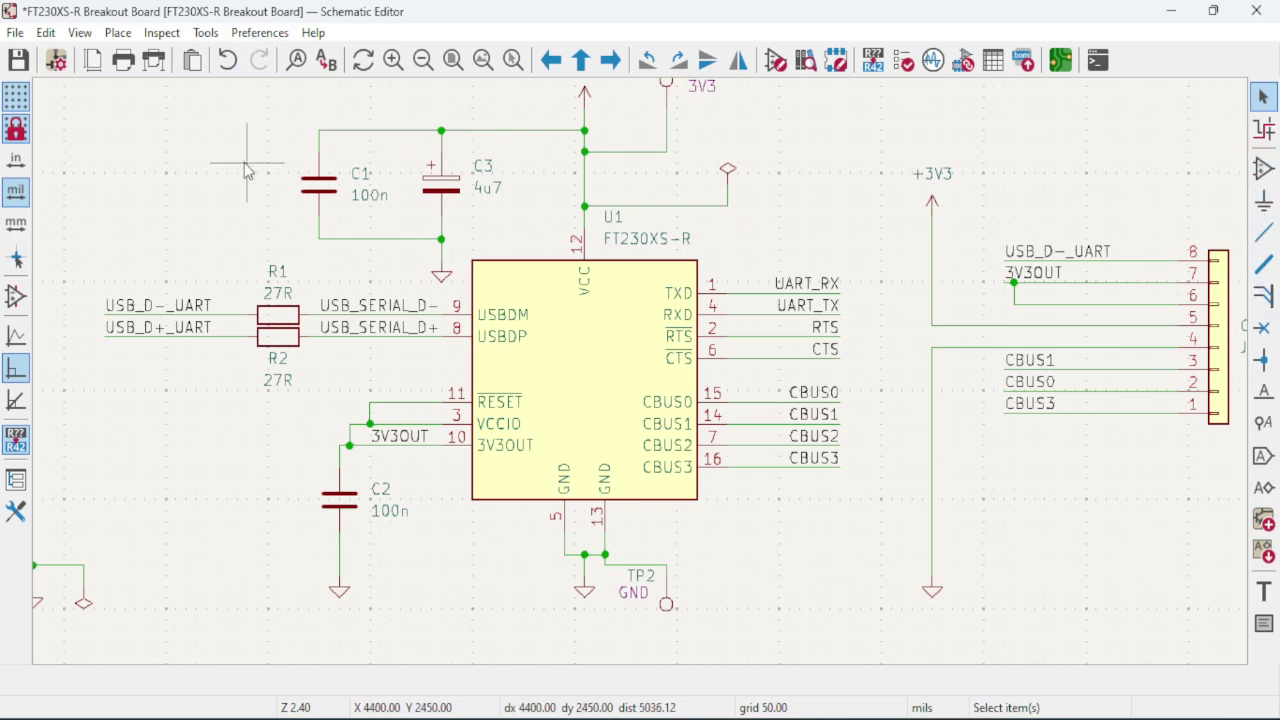
- Zoom out so the whole USB TO UART BREAKOUT BOARD schematic sheet fits the view
scroll(251, 185, "down", 2)
scroll(643, 381, "down", 1)
scroll(640, 378, "up", 1)
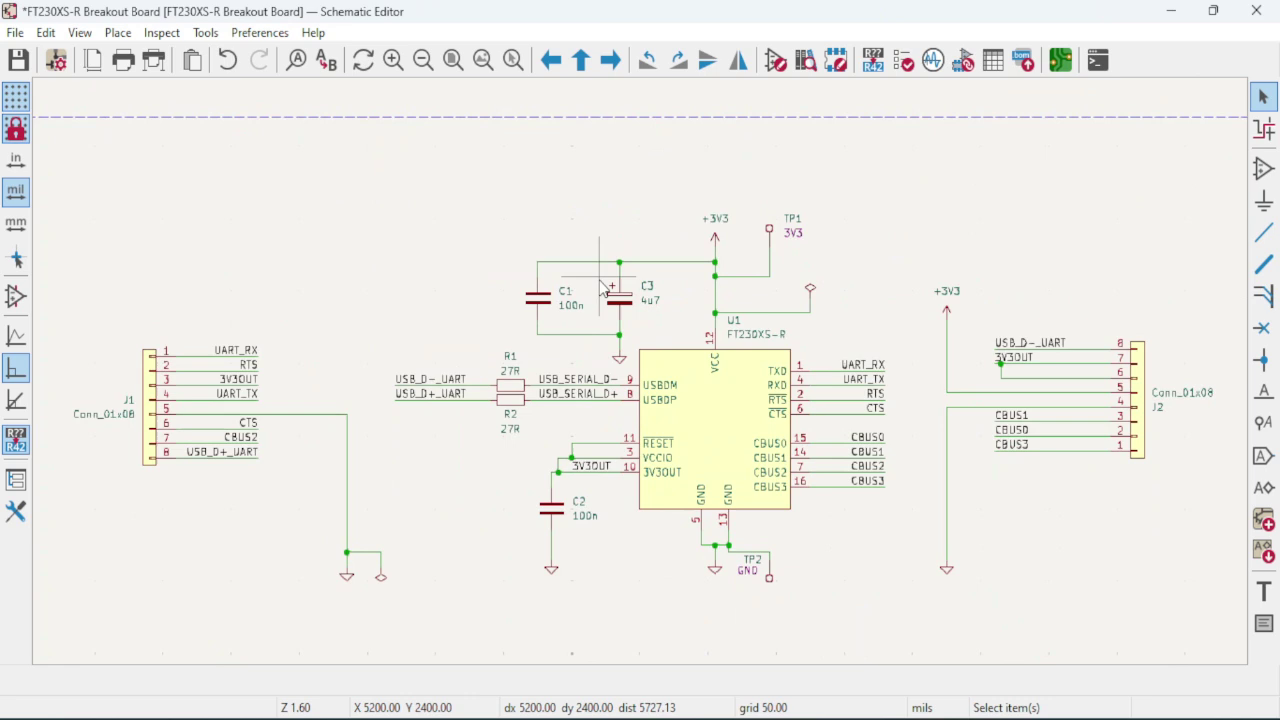
scroll(418, 240, "down", 2)
scroll(680, 410, "up", 3)
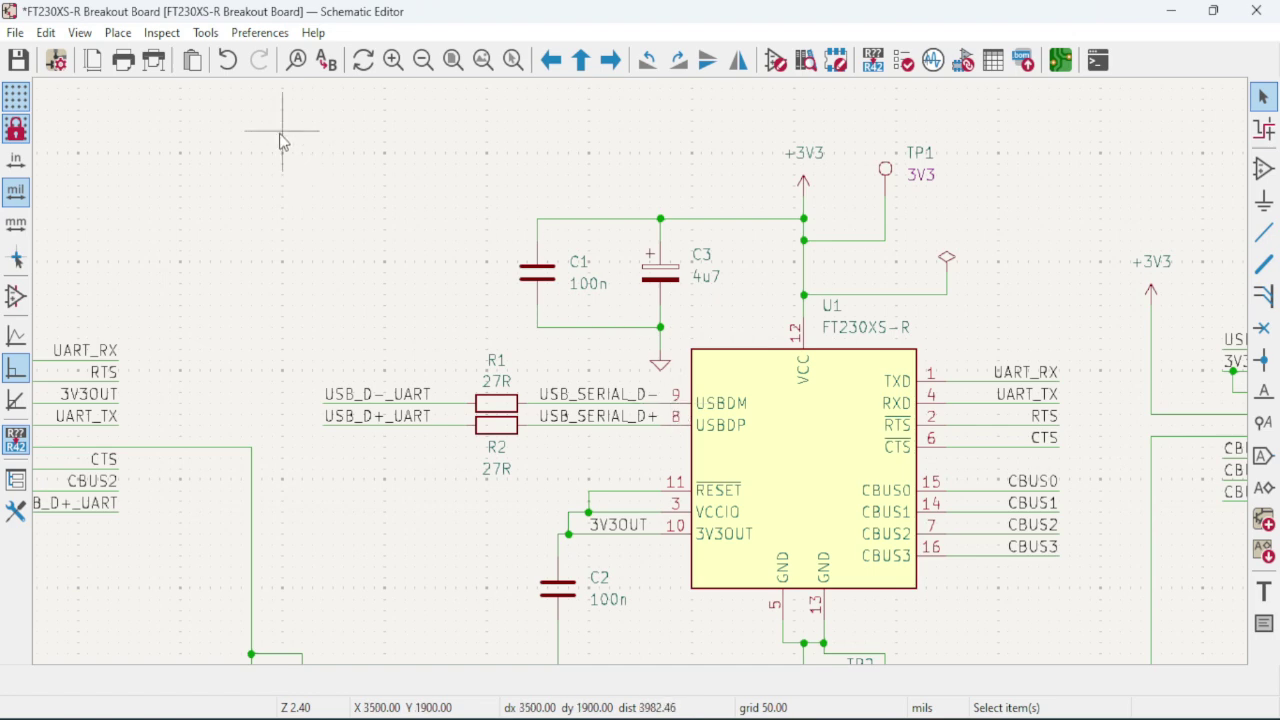
- Reopen the Preferences Hotkeys page and close it without further changes
left_click(262, 33)
left_click(297, 121)
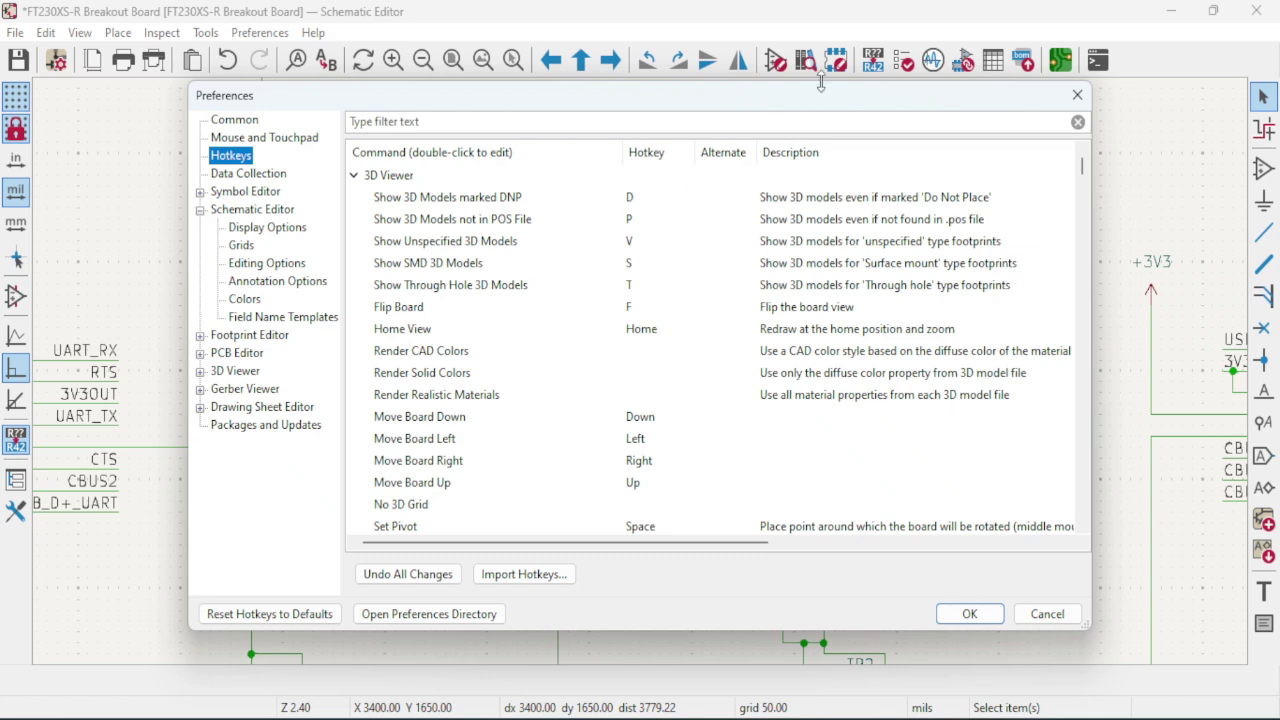
left_click(1077, 95)
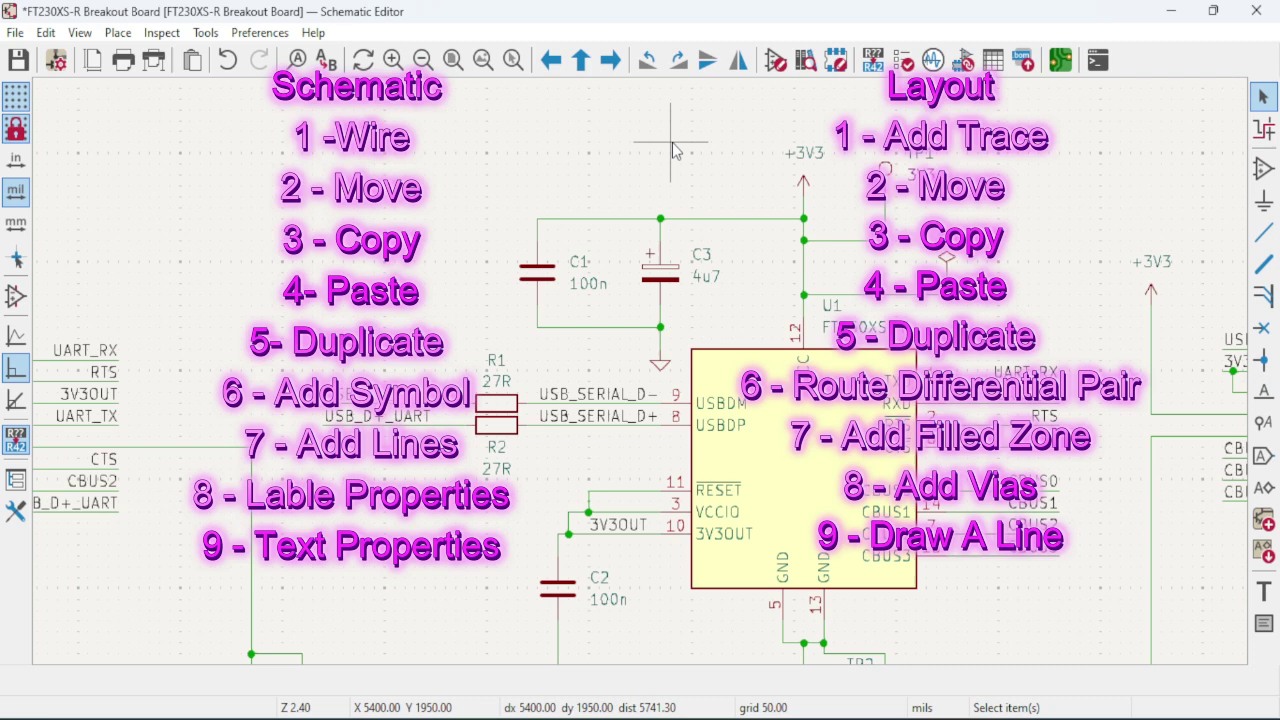
scroll(816, 540, "down", 3)
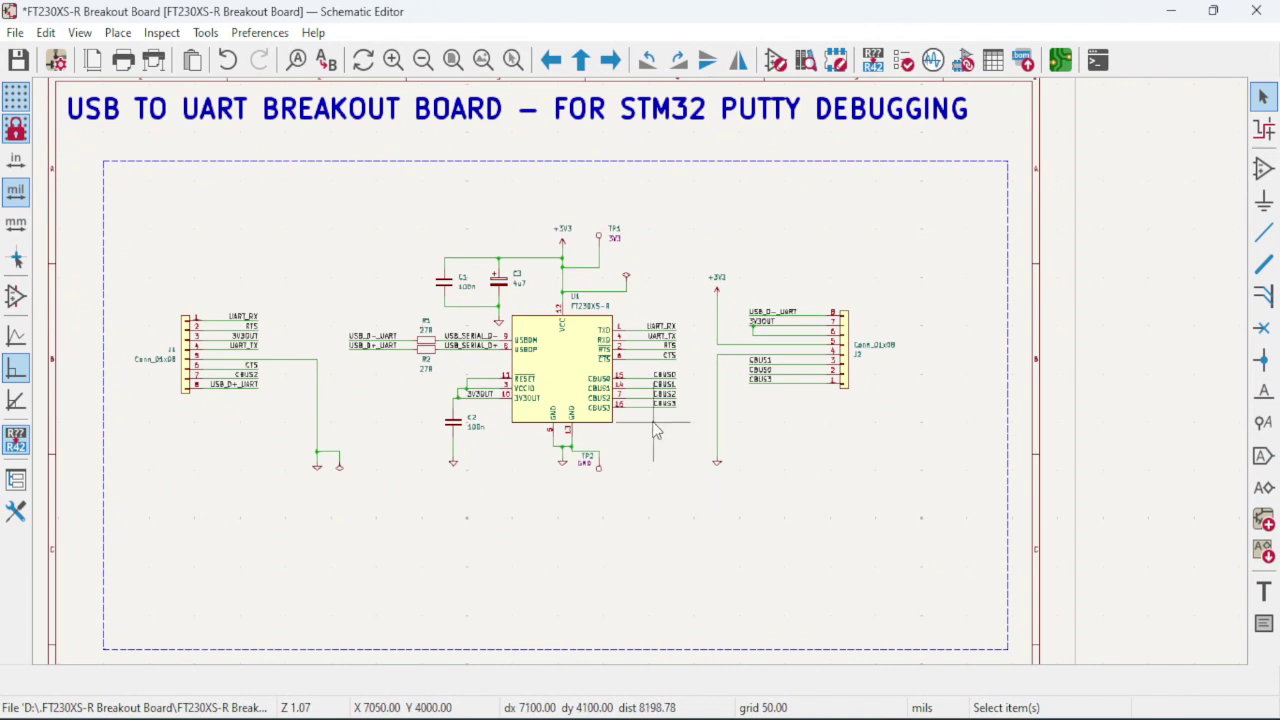
- Plot all schematic pages to PDF into the Schematic - PDF folder using a relative path
left_click(15, 32)
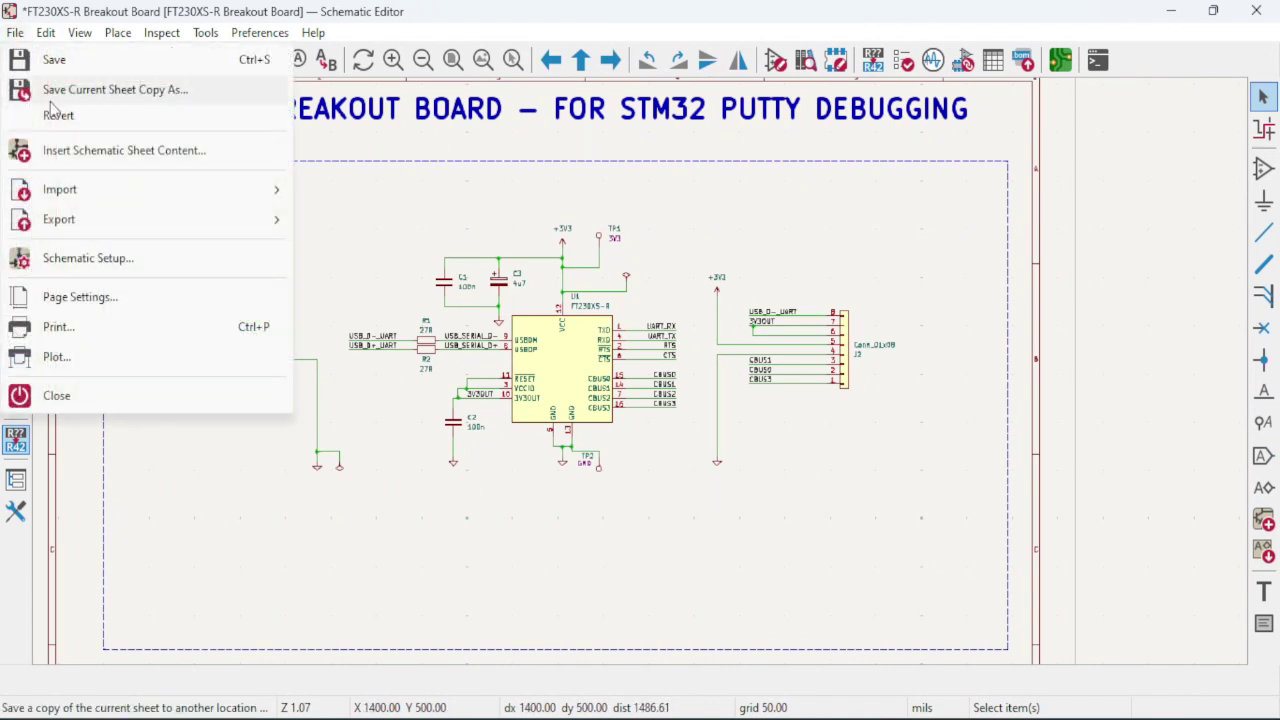
left_click(125, 355)
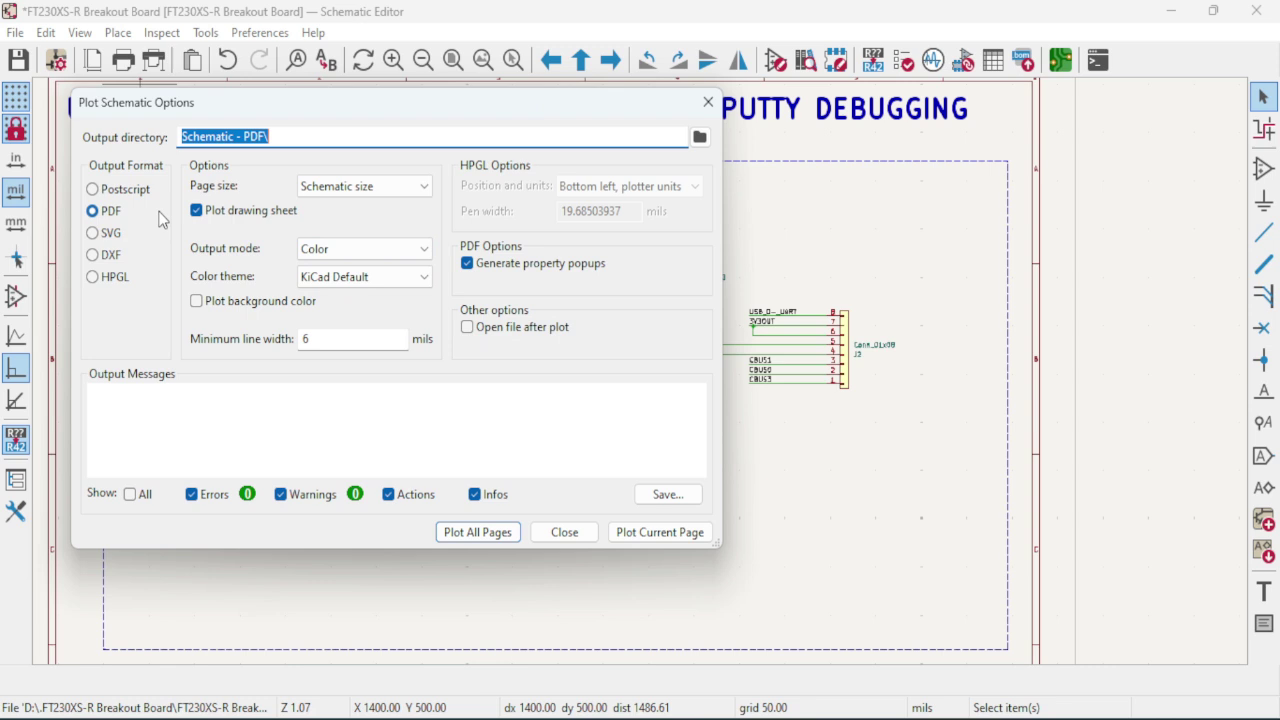
left_click(699, 138)
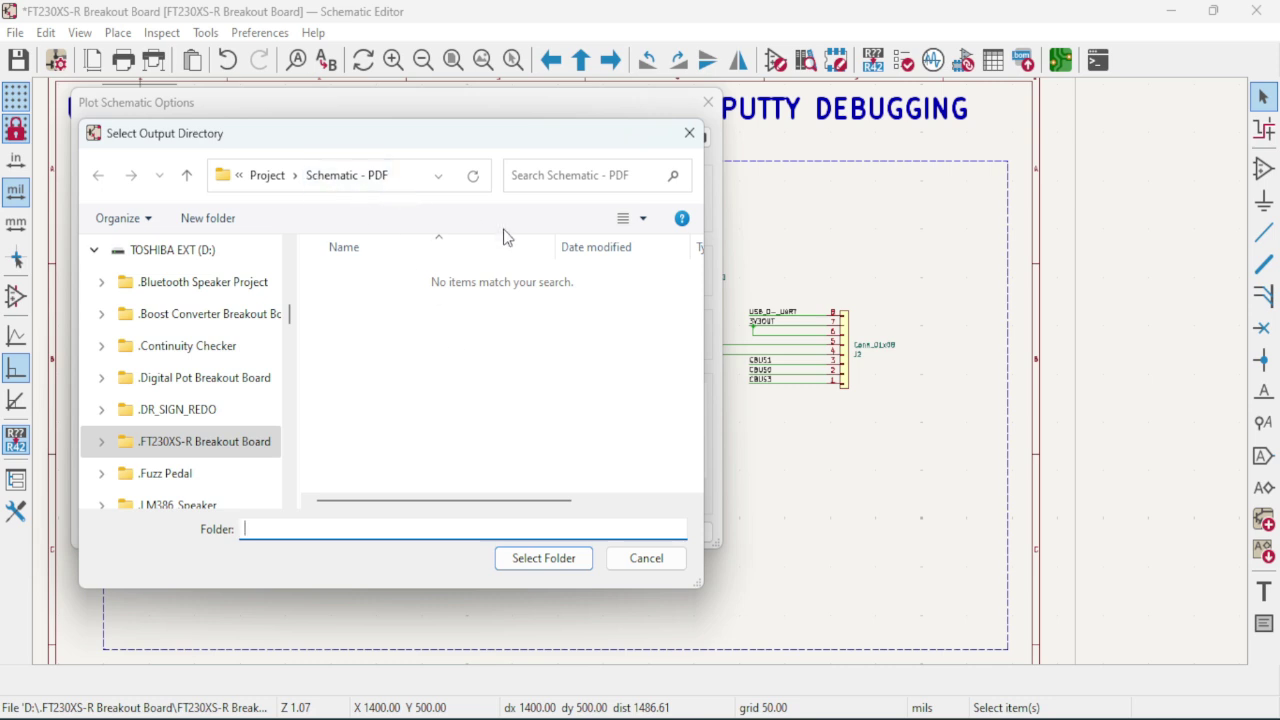
left_click(572, 561)
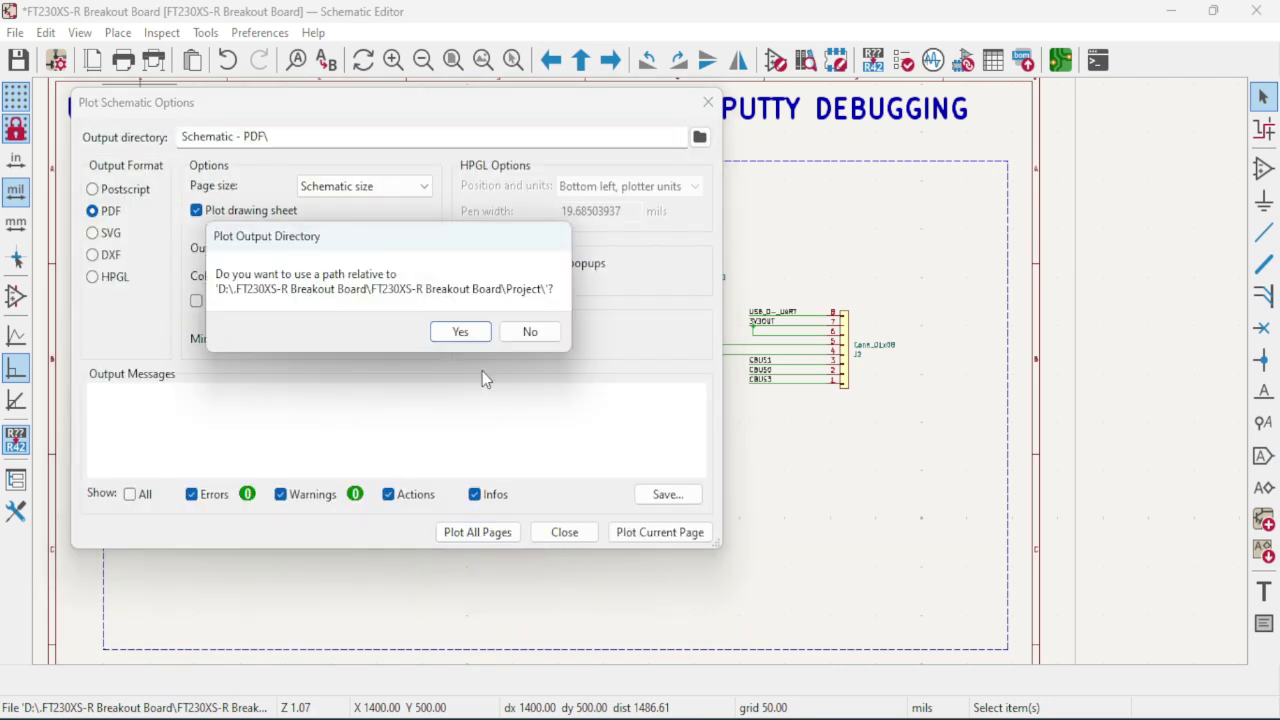
left_click(463, 335)
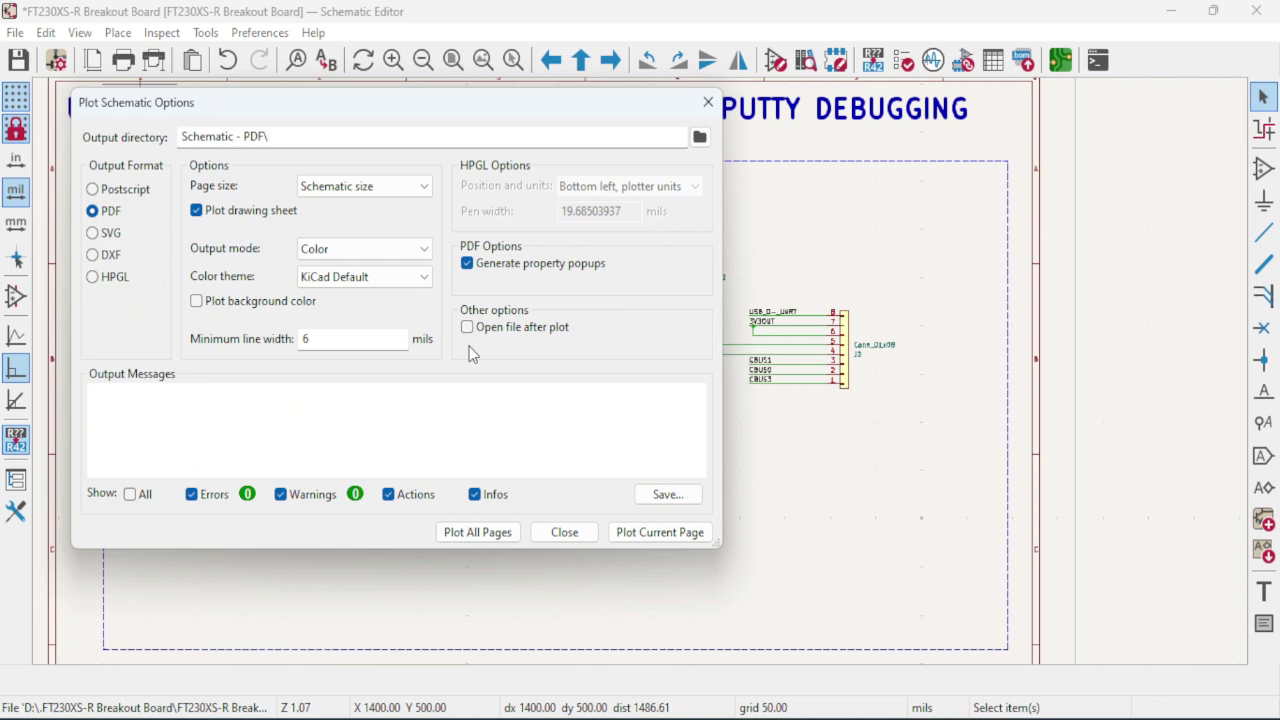
left_click(498, 537)
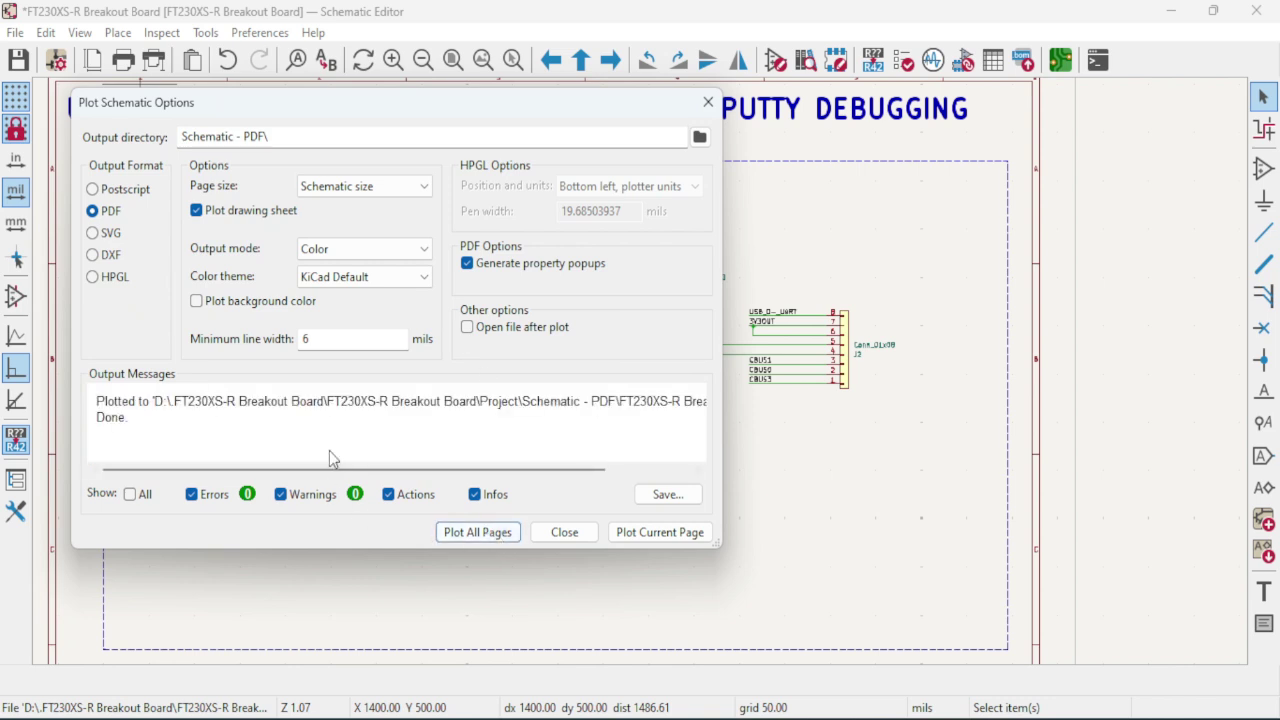
left_click(708, 102)
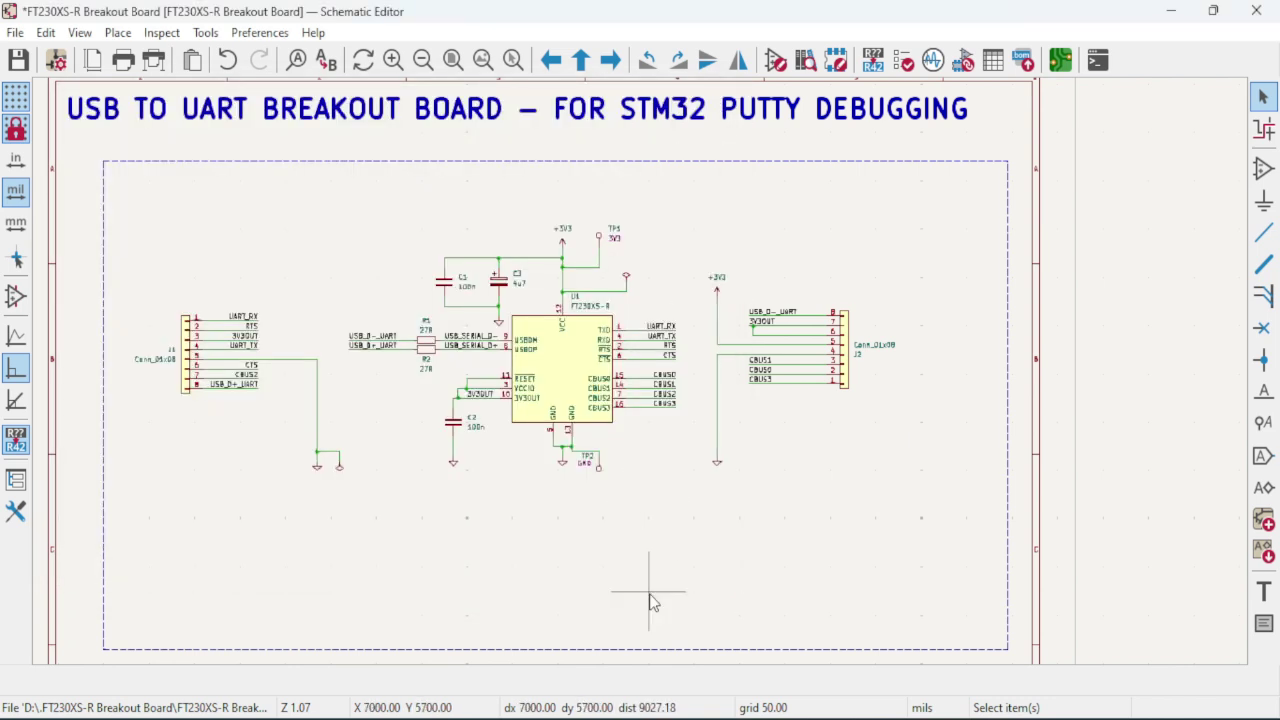
left_click(658, 650)
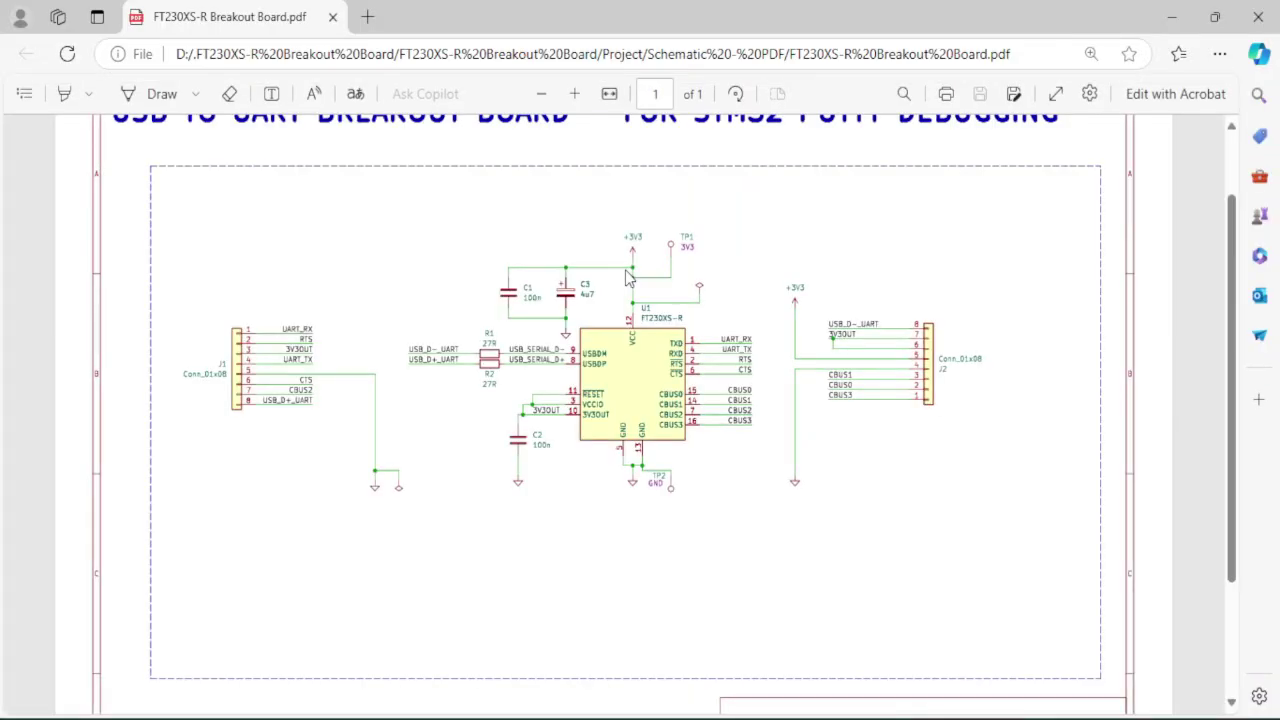
scroll(640, 368, "up", 1)
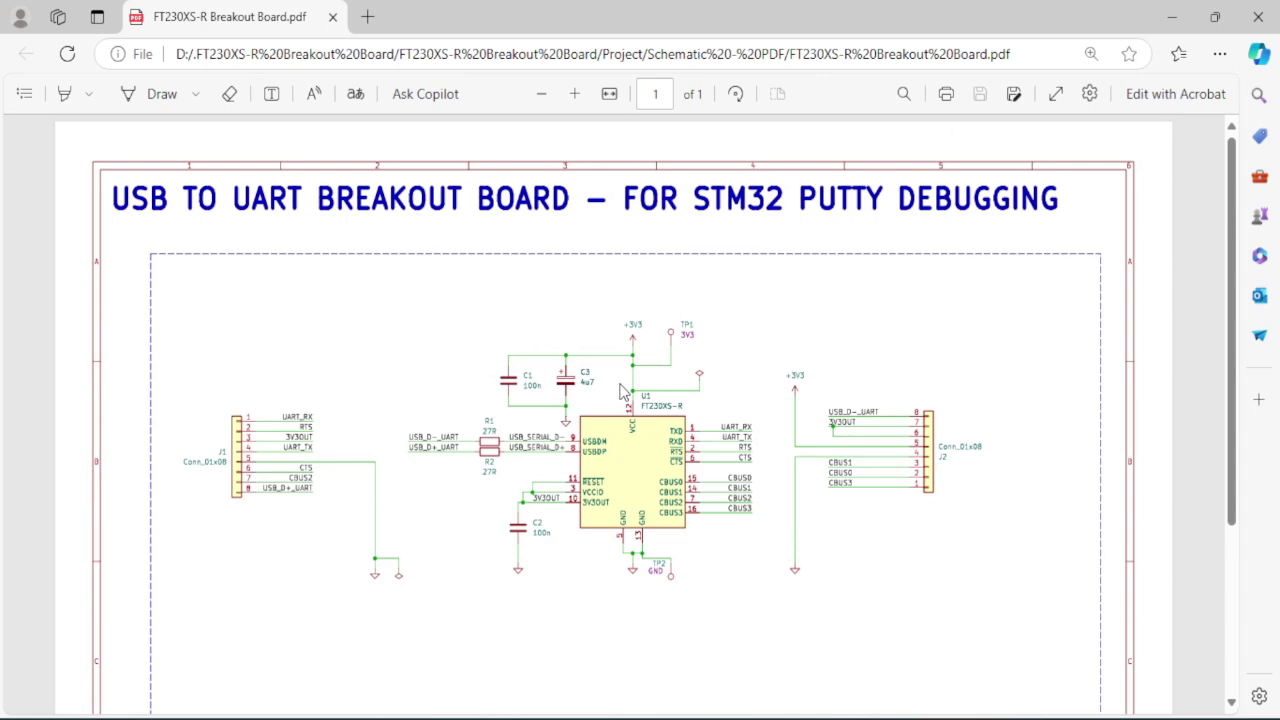
left_click(1258, 17)
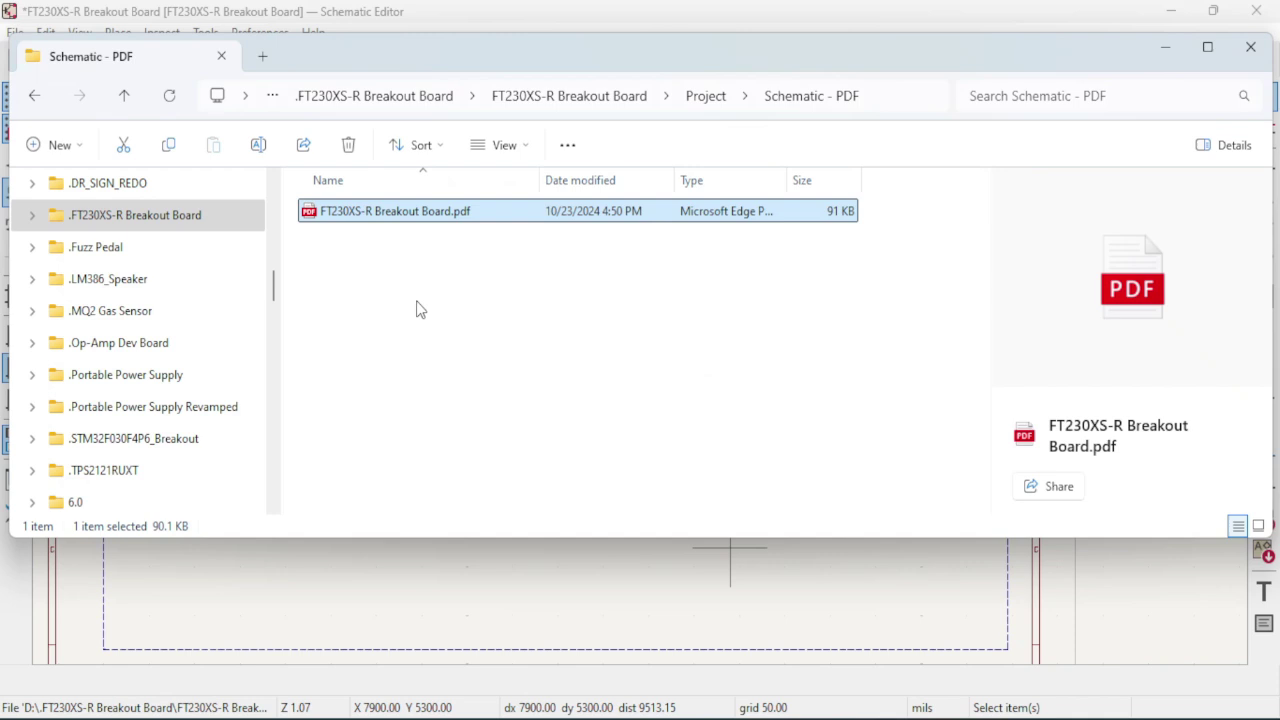
left_click(1250, 47)
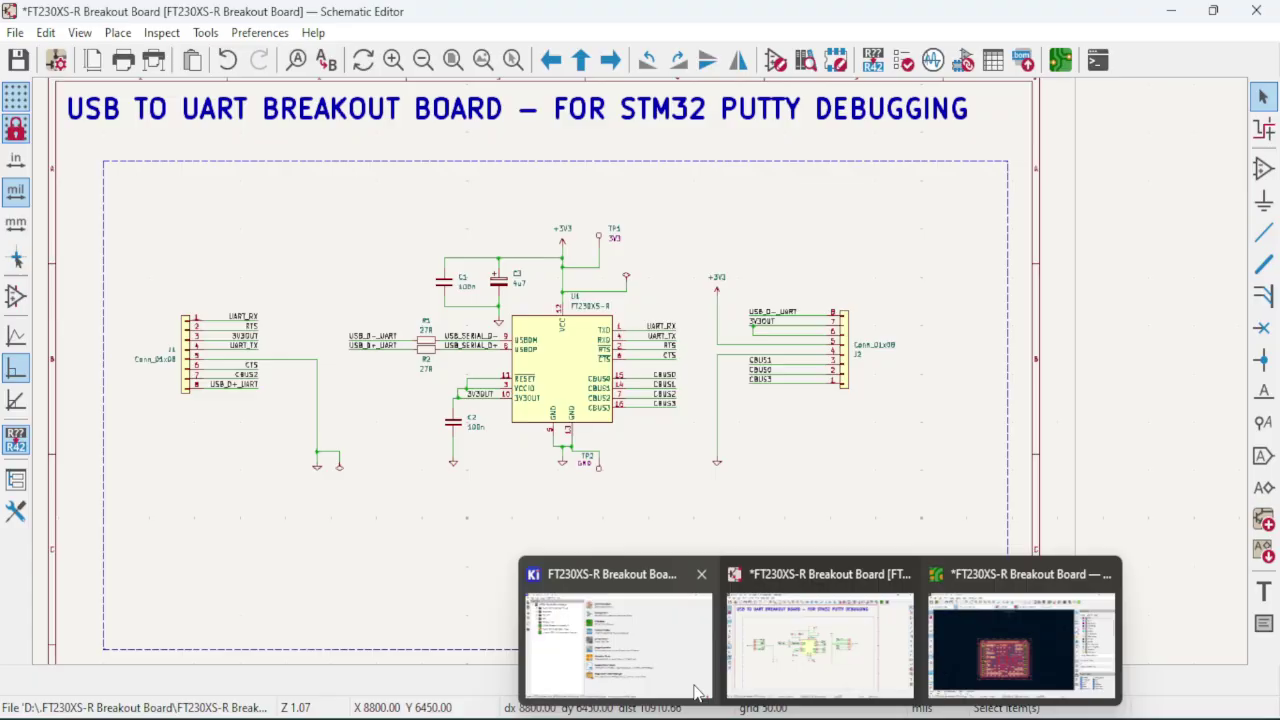
- From the project manager, browse the installed plugins list, including Interactive Html Bom and Board2Pdf, then close it
left_click(631, 650)
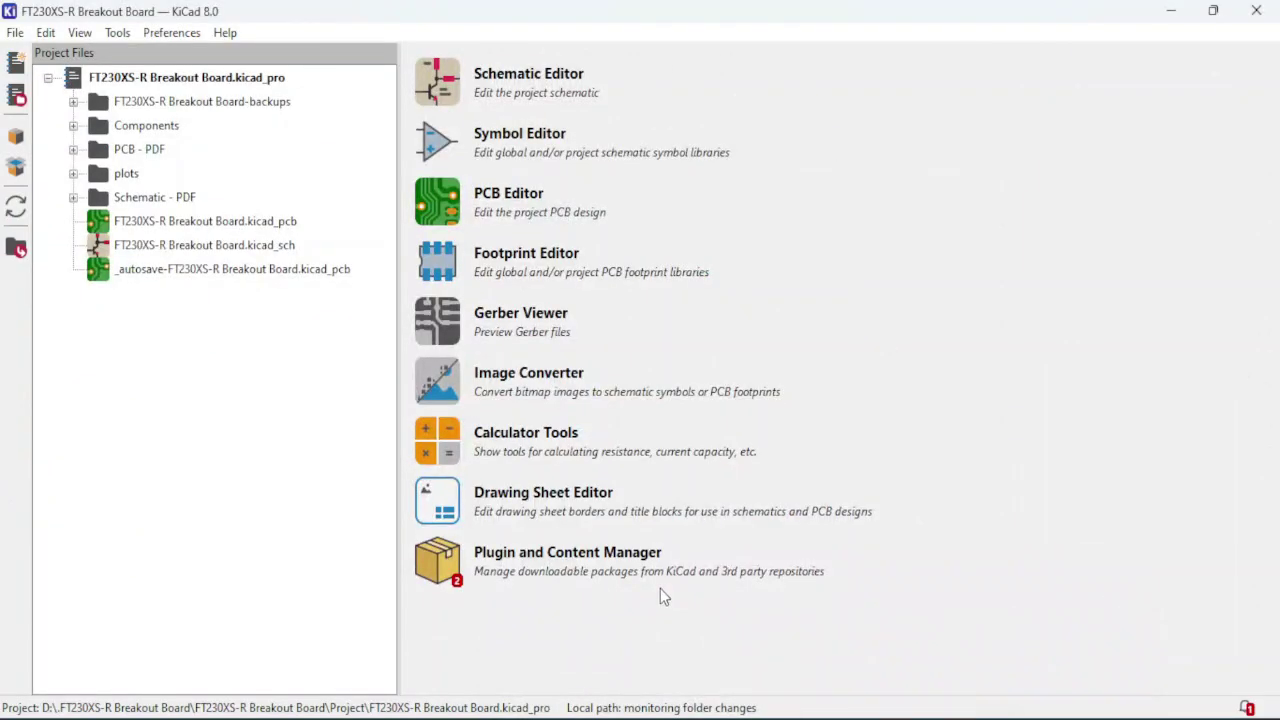
left_click(437, 556)
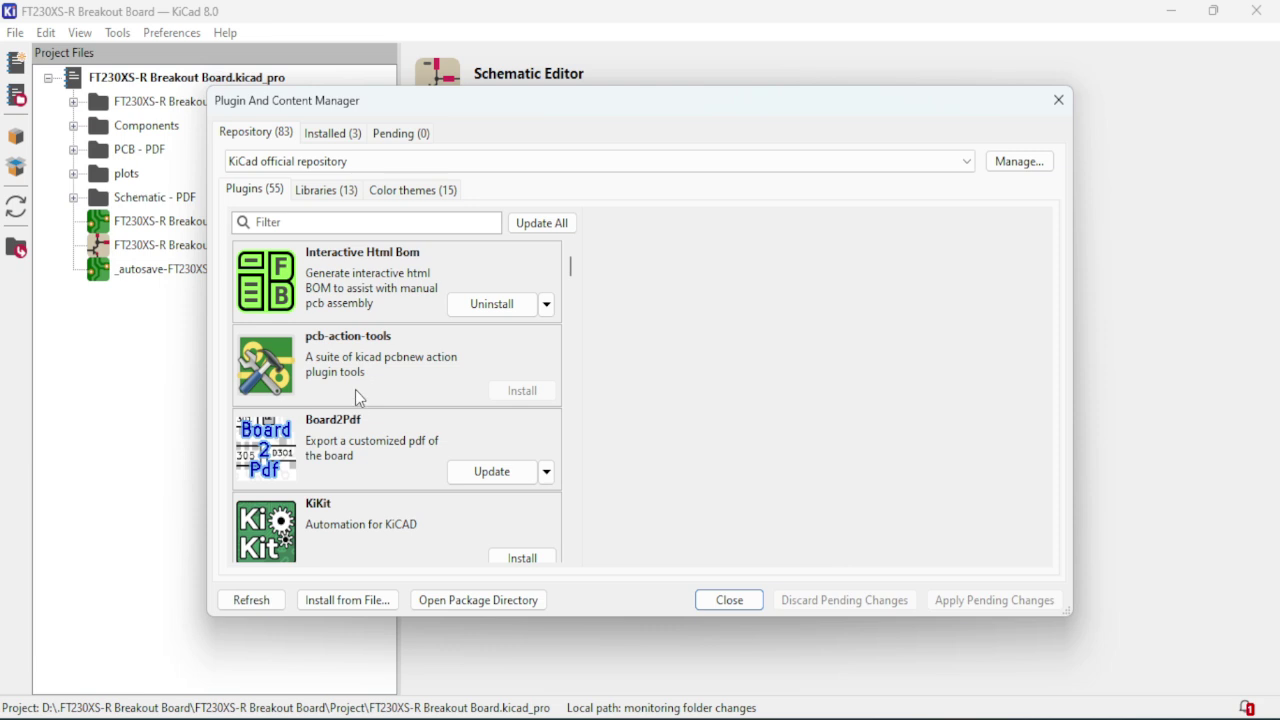
scroll(355, 389, "down", 5)
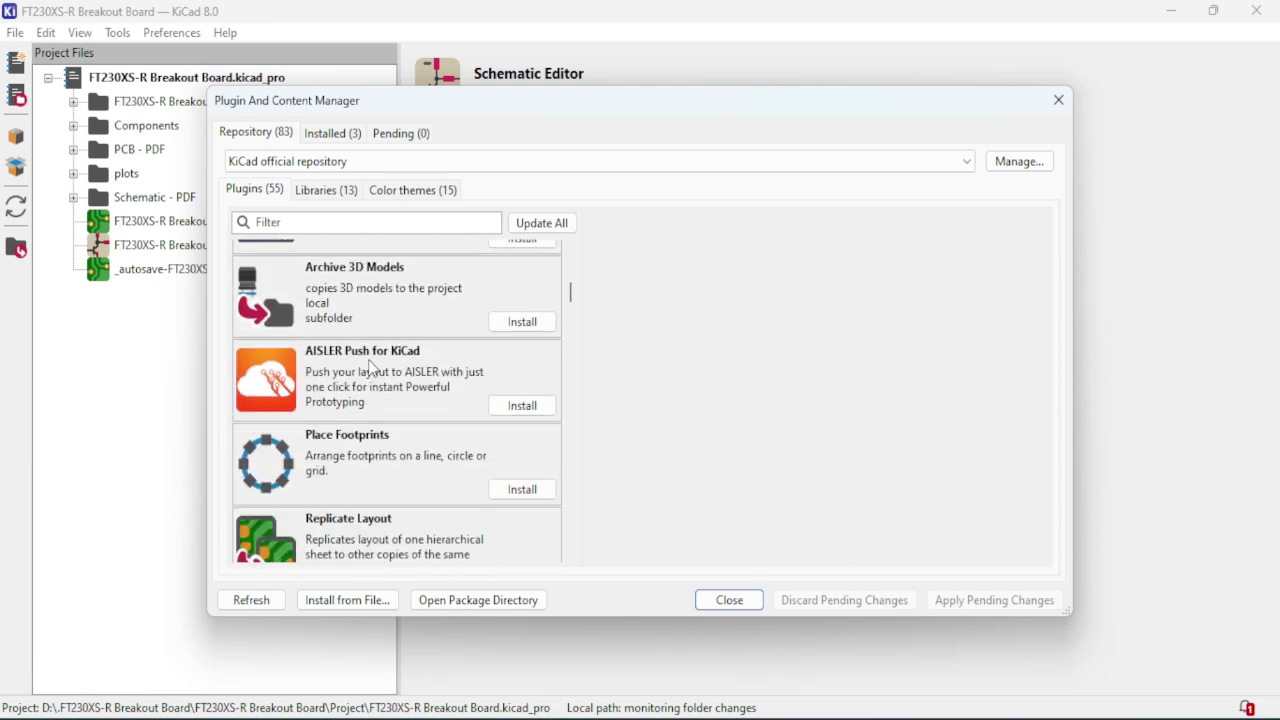
scroll(372, 368, "down", 3)
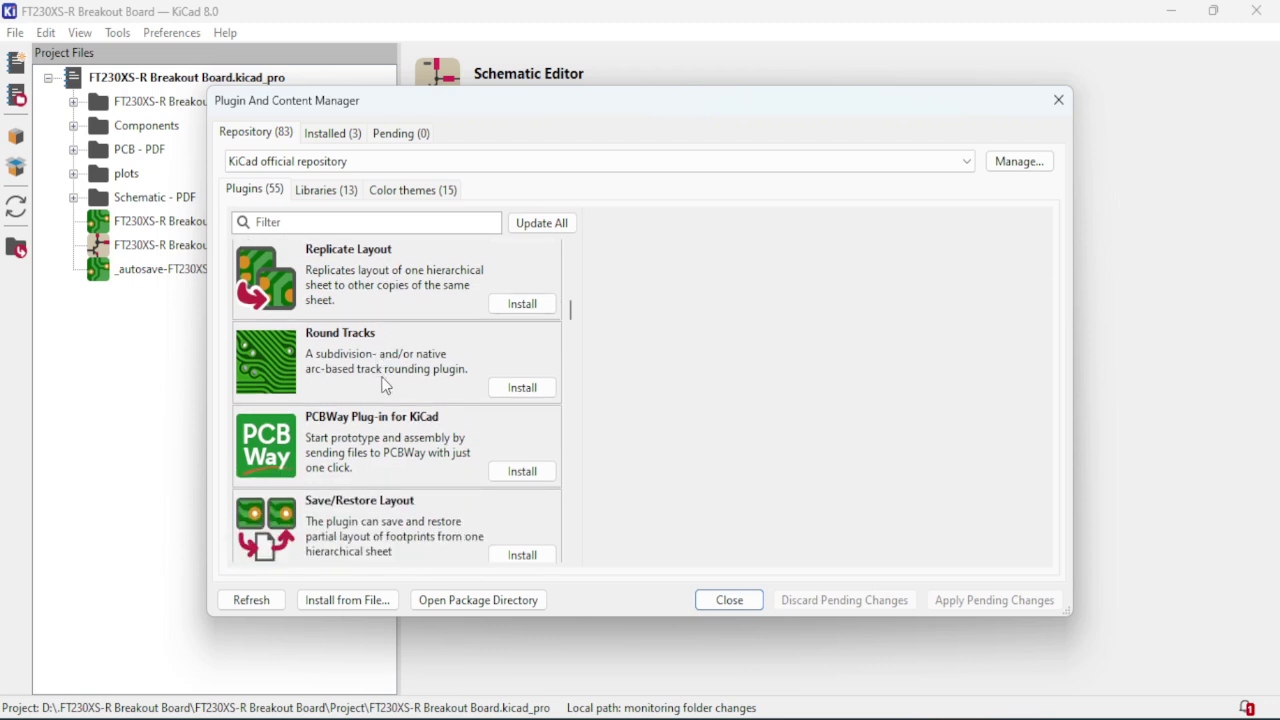
scroll(380, 390, "down", 3)
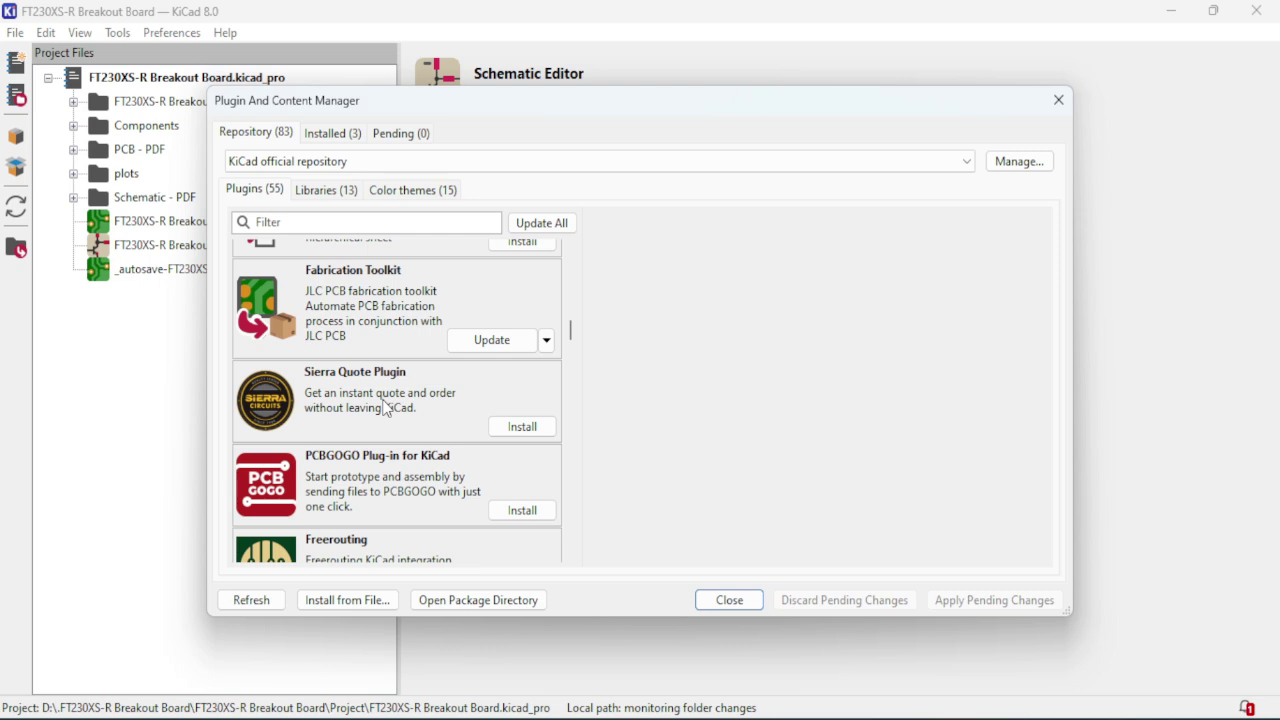
scroll(385, 408, "up", 9)
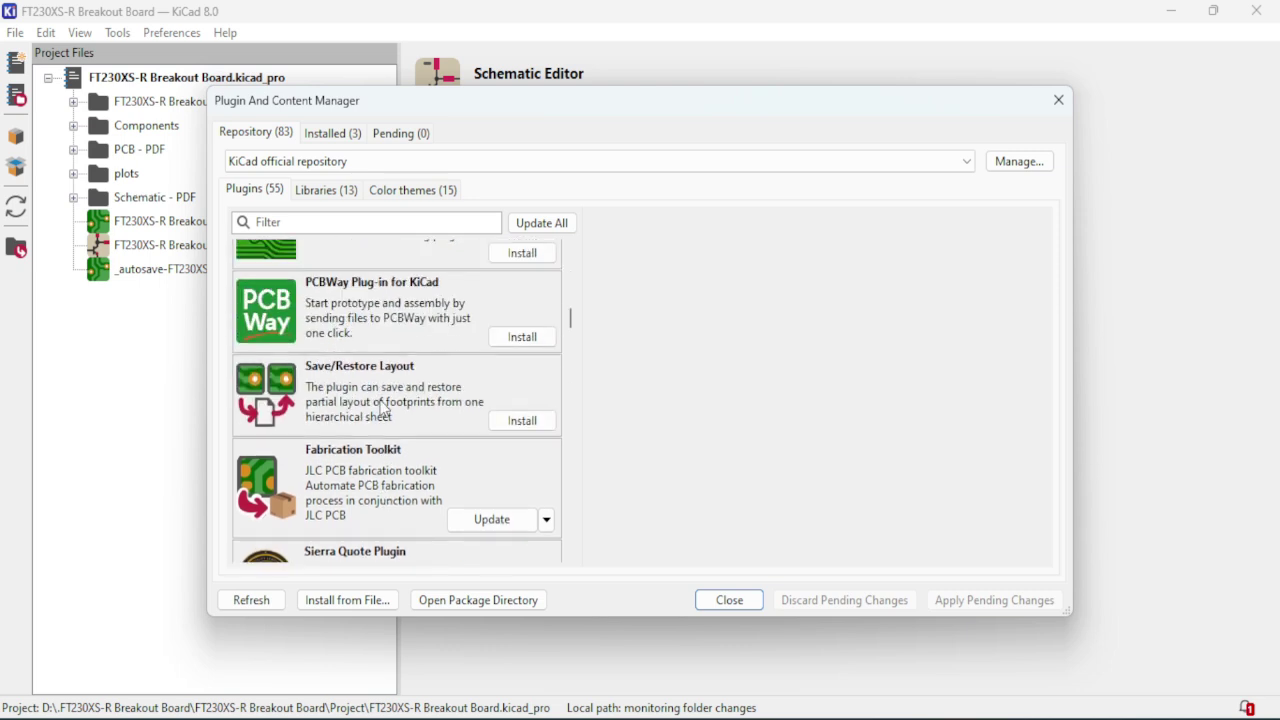
left_click(1059, 100)
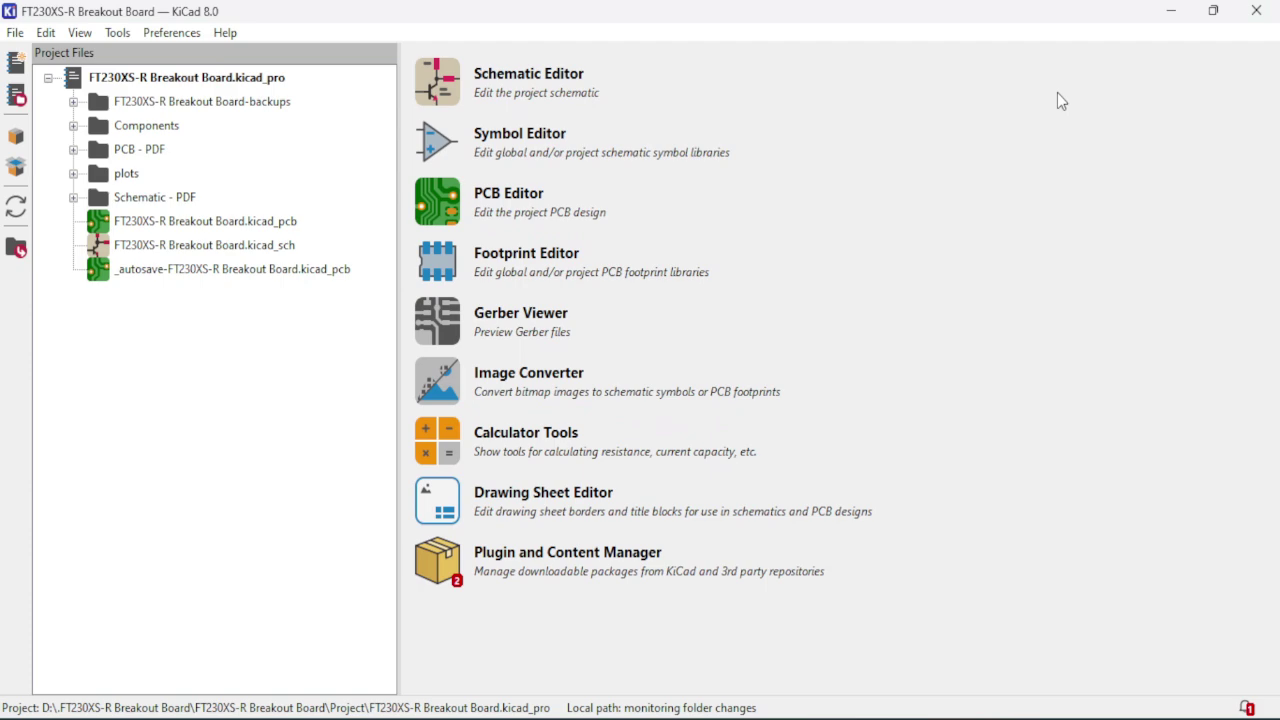
- Launch the Board2Pdf export plugin from the PCB Editor
mouse_move(822, 712)
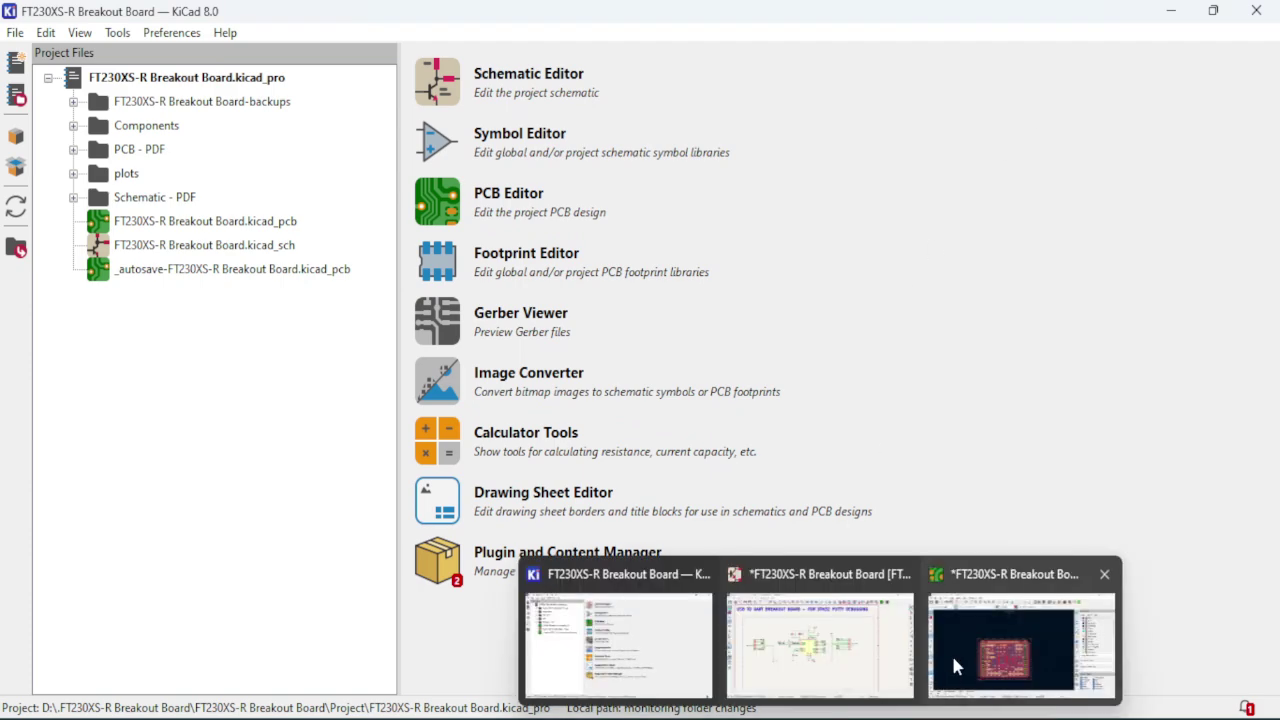
left_click(1020, 640)
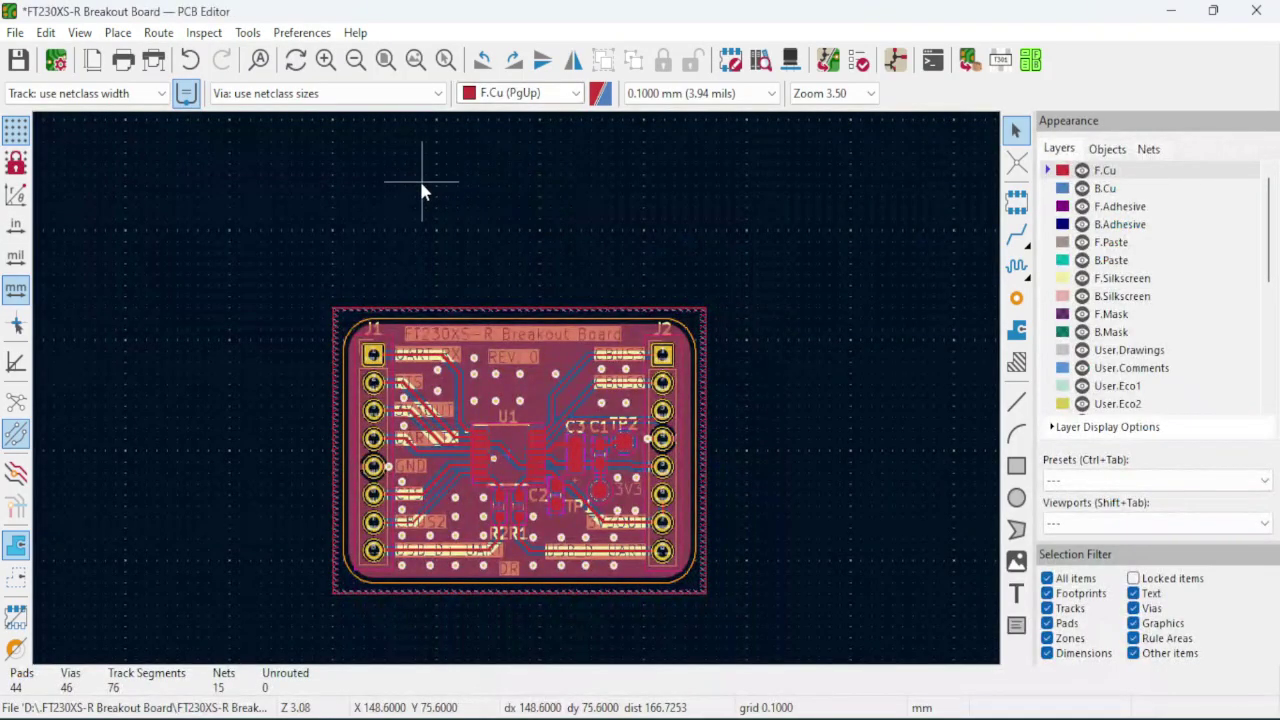
left_click(247, 32)
mouse_move(417, 467)
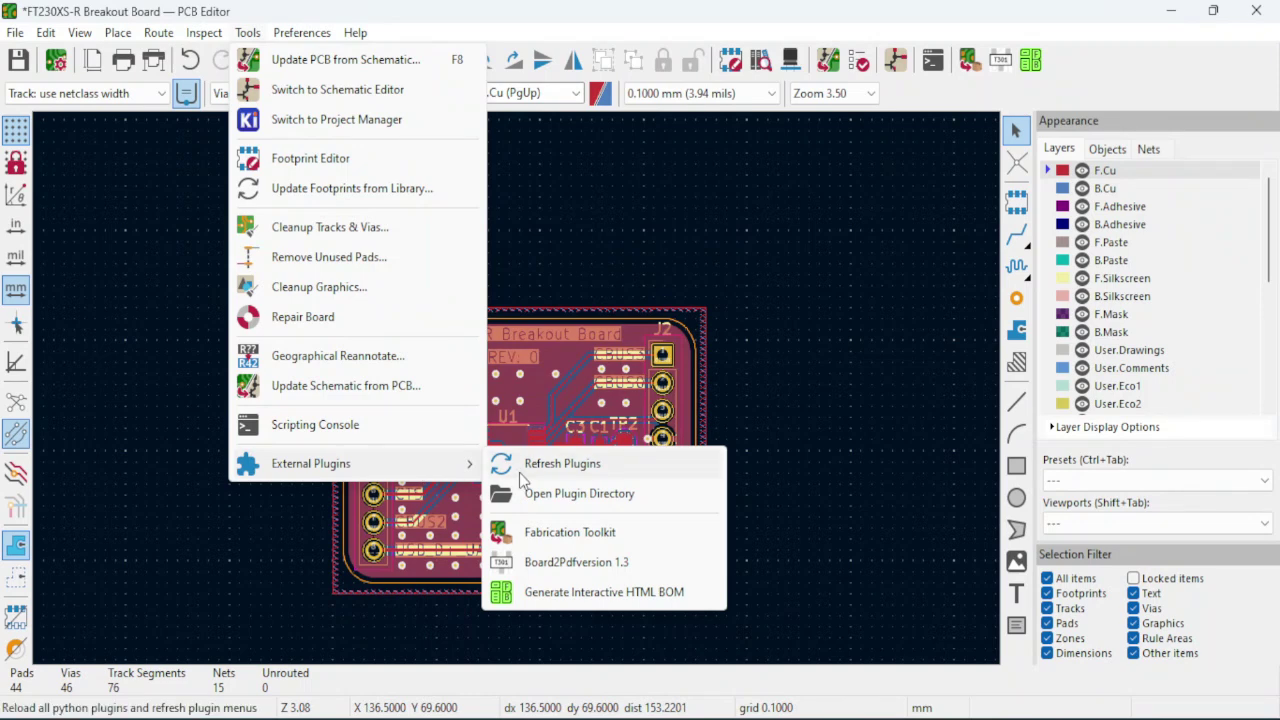
left_click(800, 255)
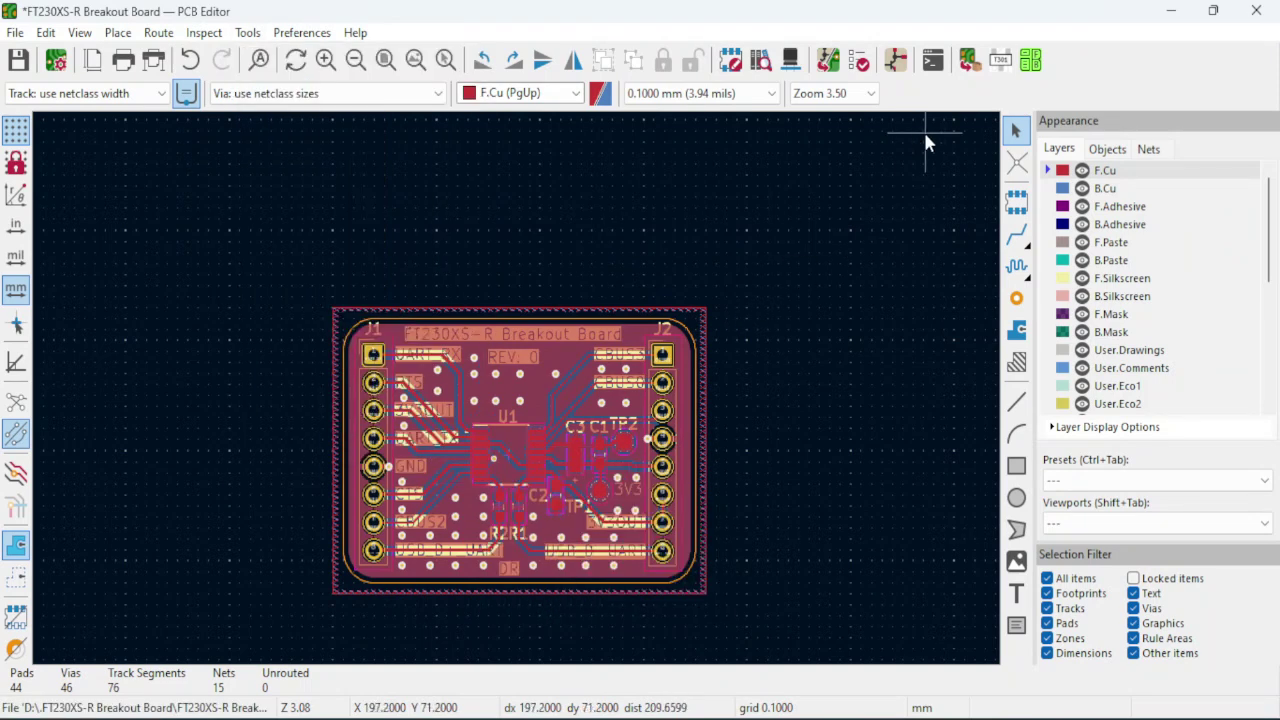
left_click(999, 62)
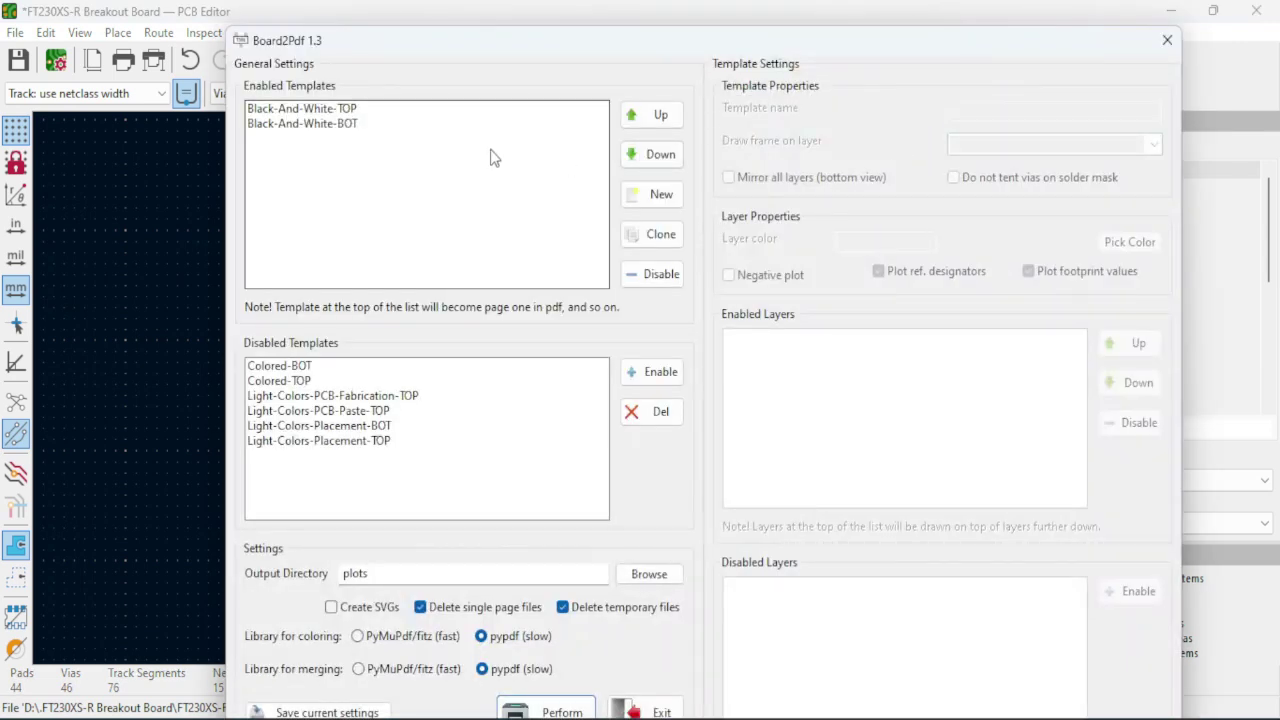
- Disable Black-And-White-BOT and enable the Colored-BOT and Colored-TOP templates
left_click(343, 123)
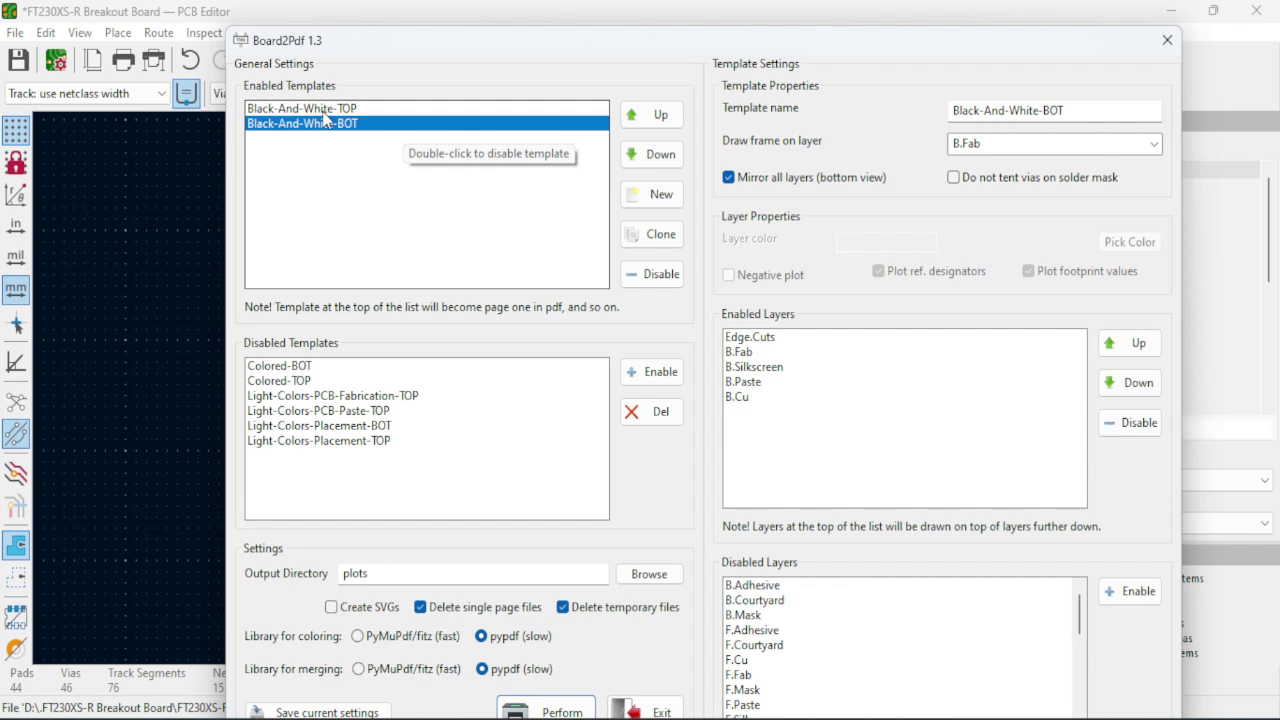
left_click(311, 111)
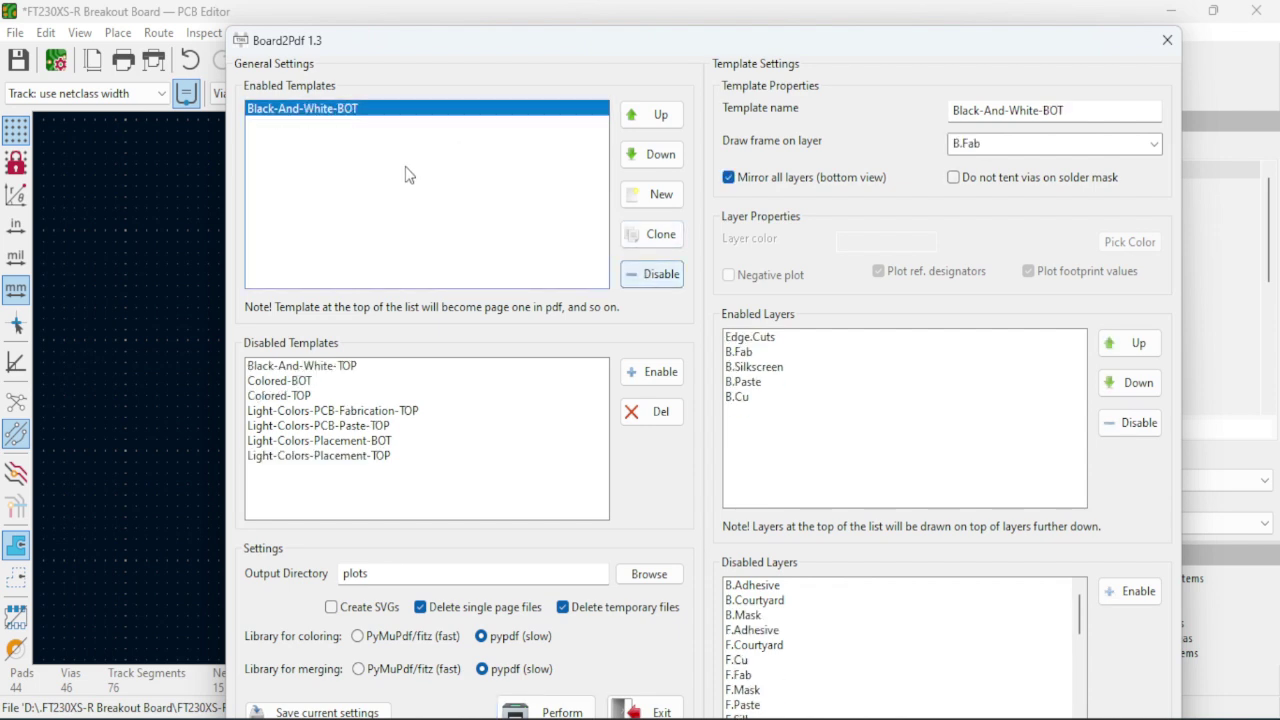
left_click(635, 274)
left_click(291, 396)
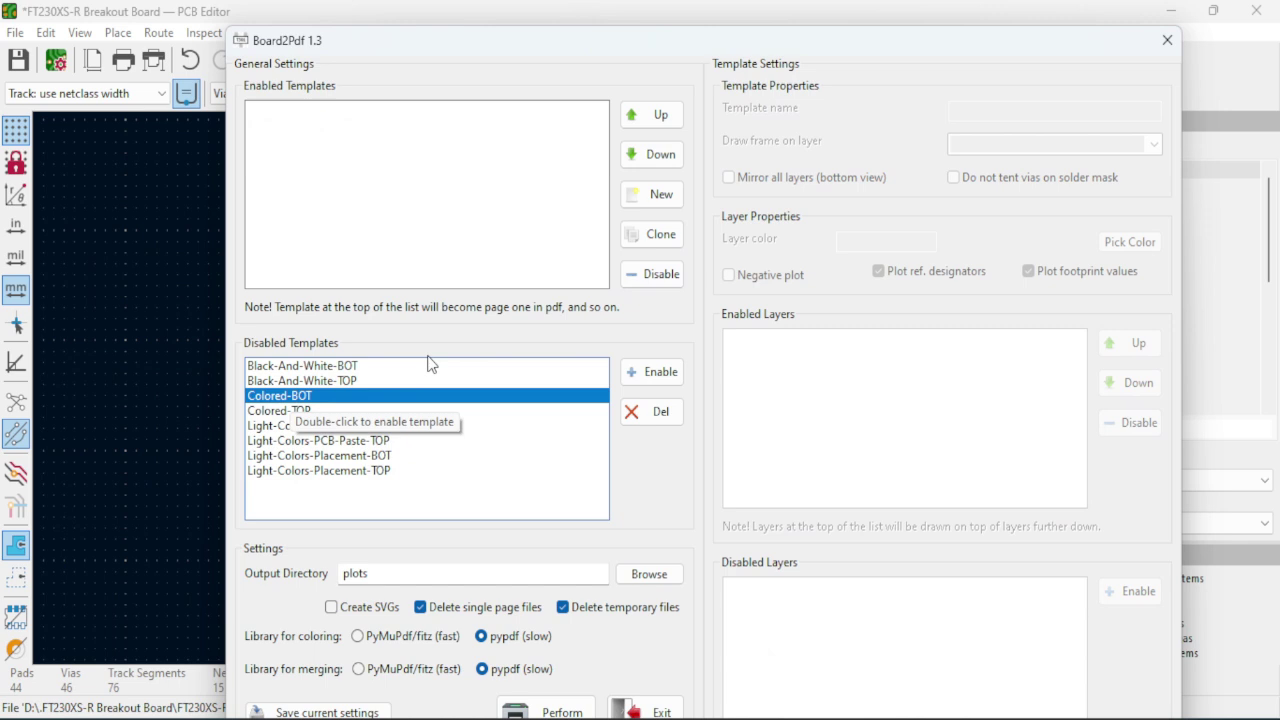
left_click(655, 374)
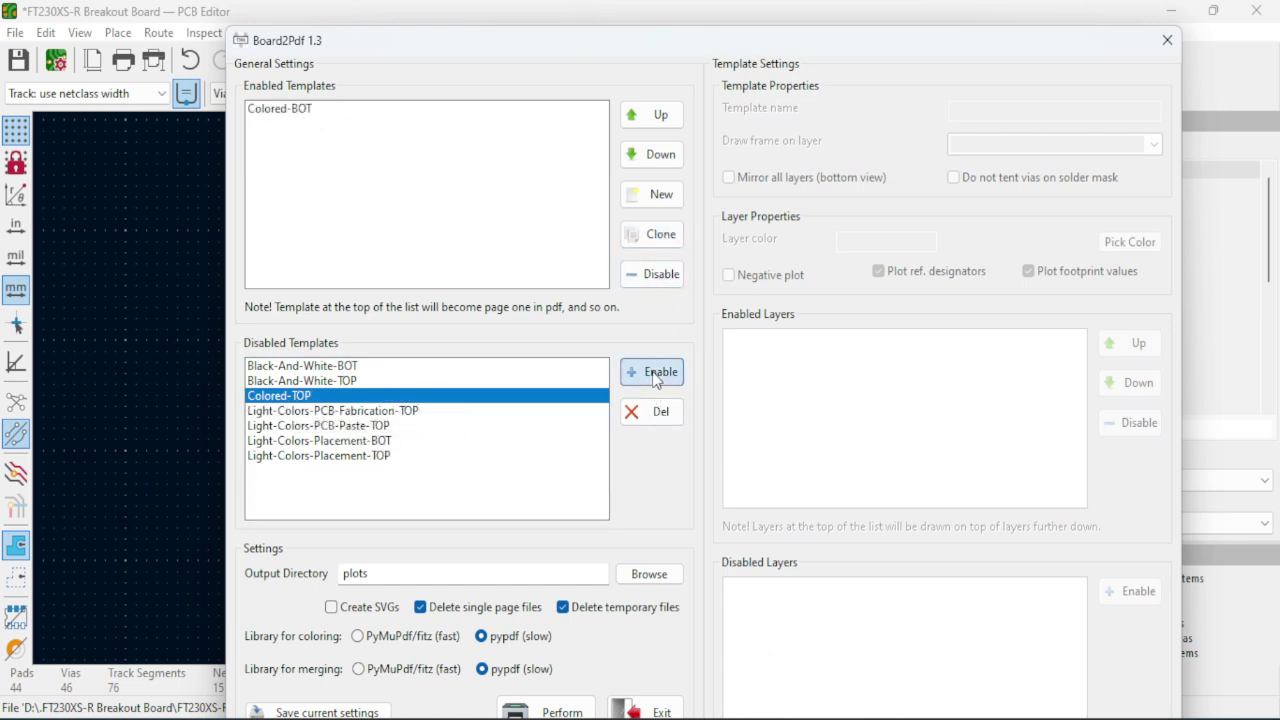
left_click(655, 374)
left_click(302, 126)
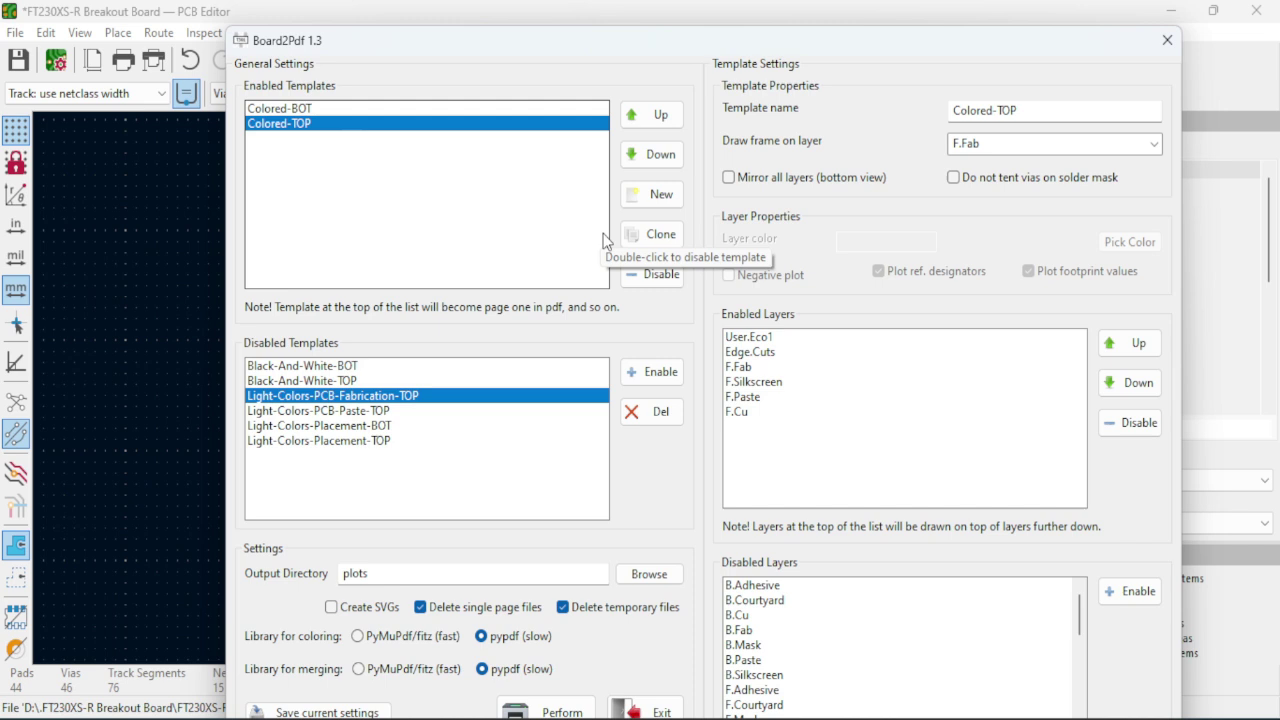
- In Colored-TOP, put the frame on B.Adhesive, drop F.Fab, and make F.Silkscreen blue
left_click(745, 368)
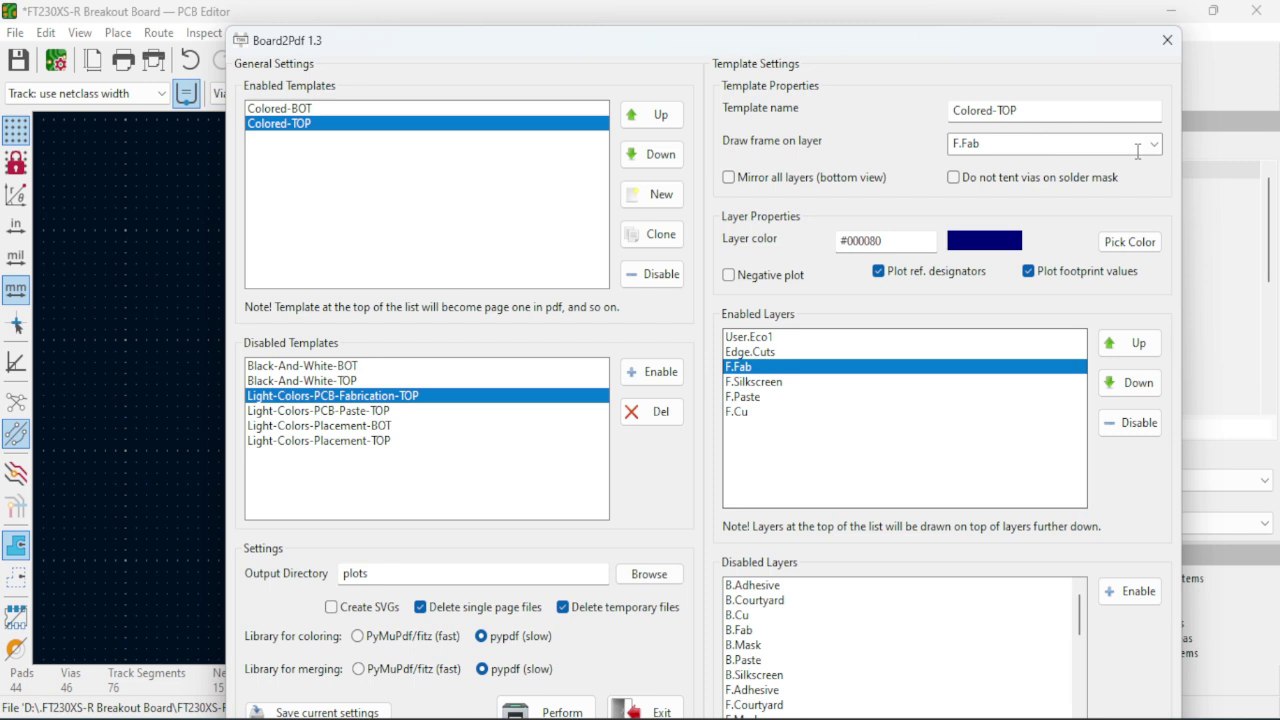
left_click(1137, 150)
left_click(1075, 200)
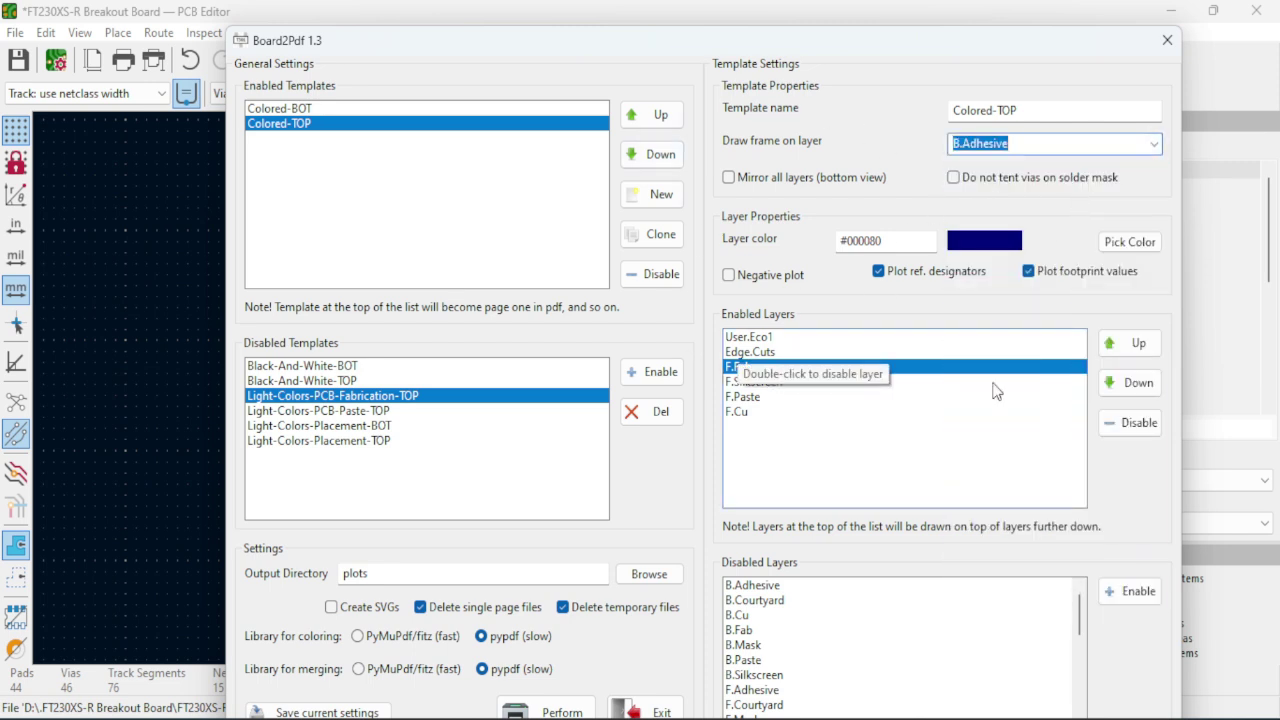
left_click(1138, 425)
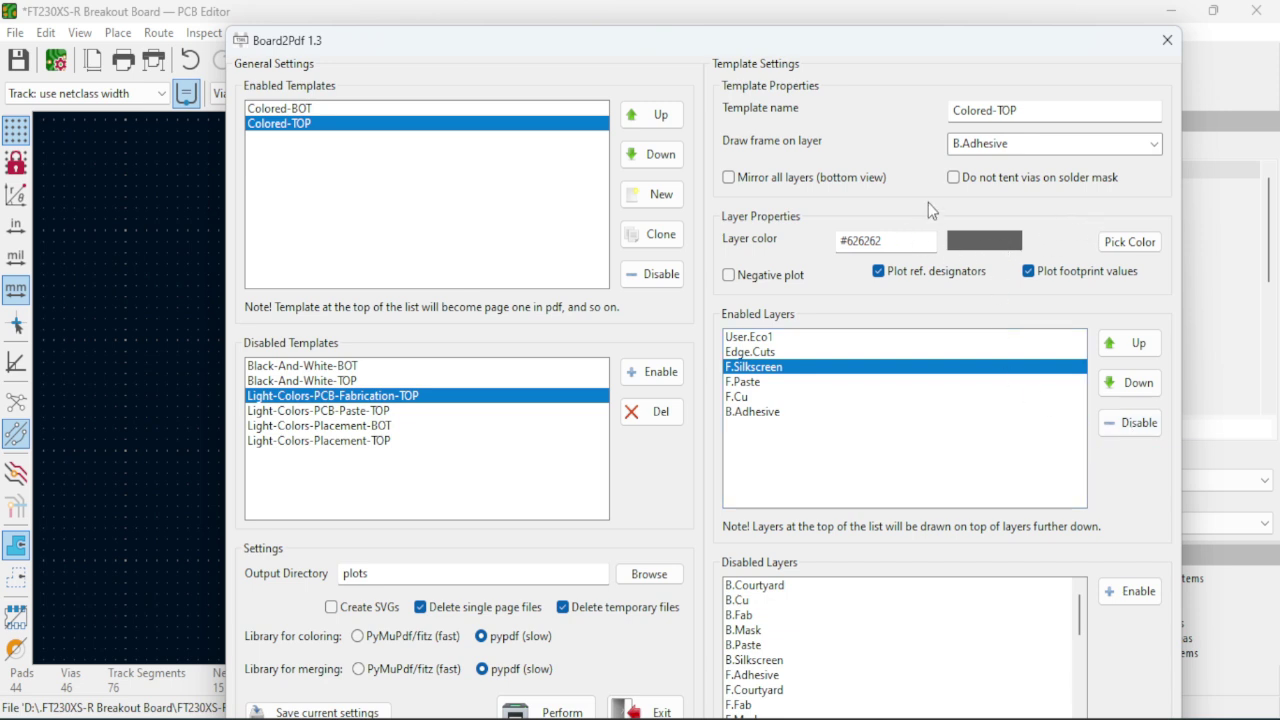
left_click(1133, 244)
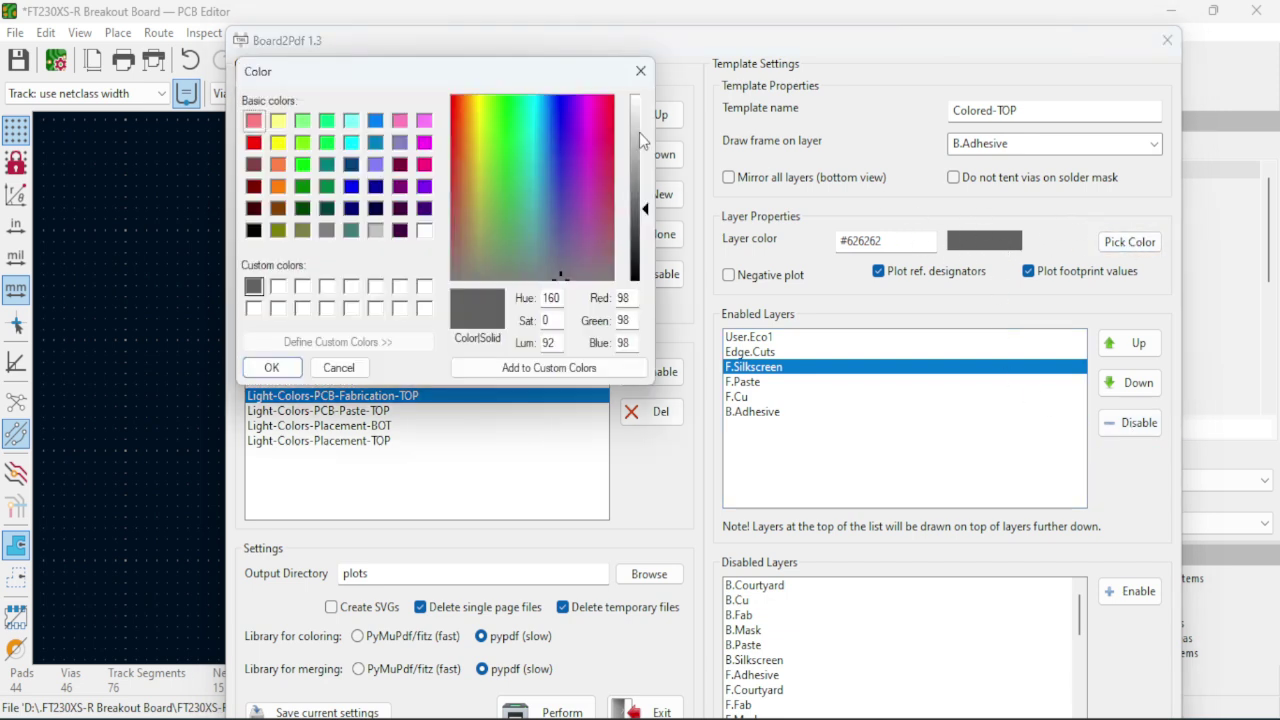
left_click(351, 187)
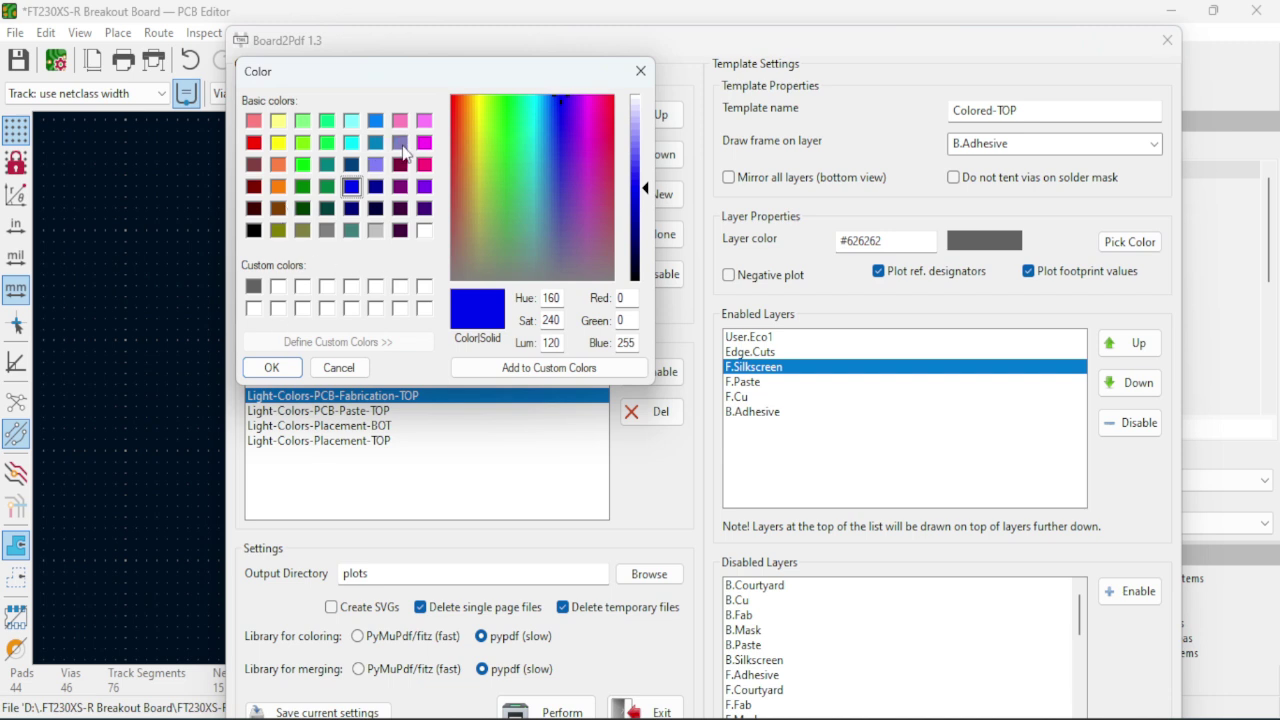
left_click(271, 367)
- Save the Board2Pdf settings, generate the PDF, and browse for an output folder
left_click_drag(865, 37, 871, 23)
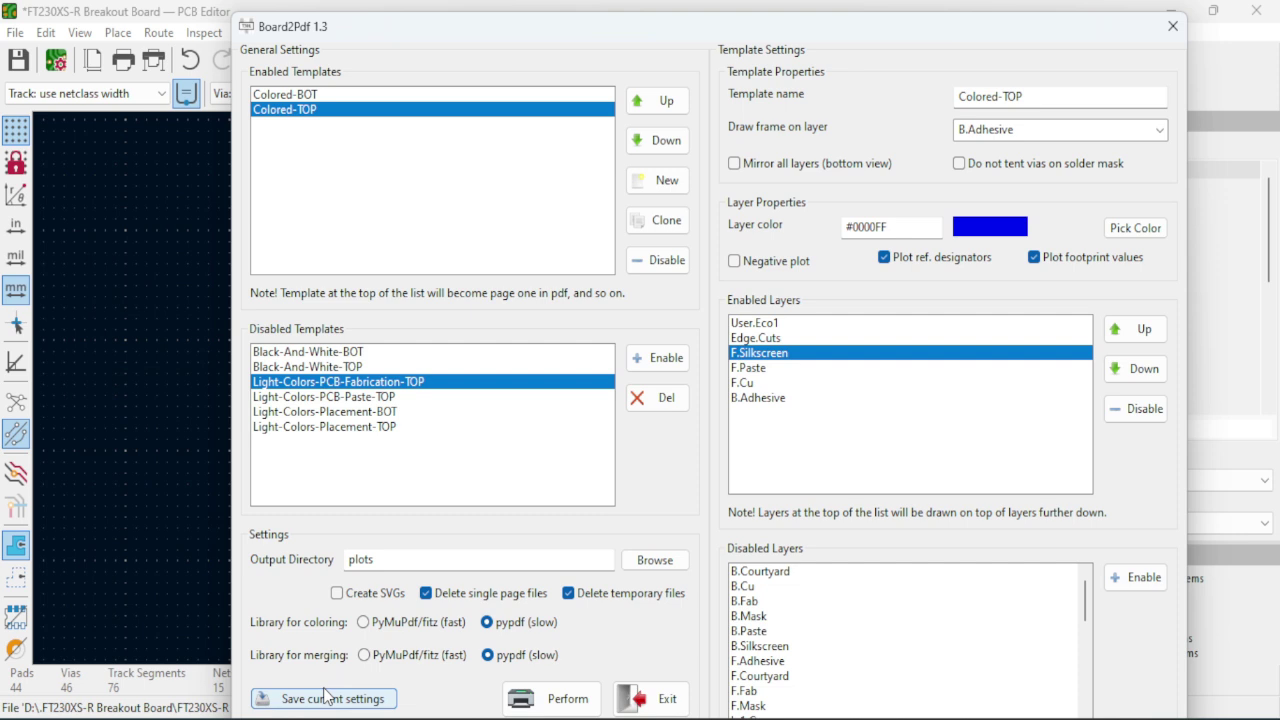
left_click(272, 697)
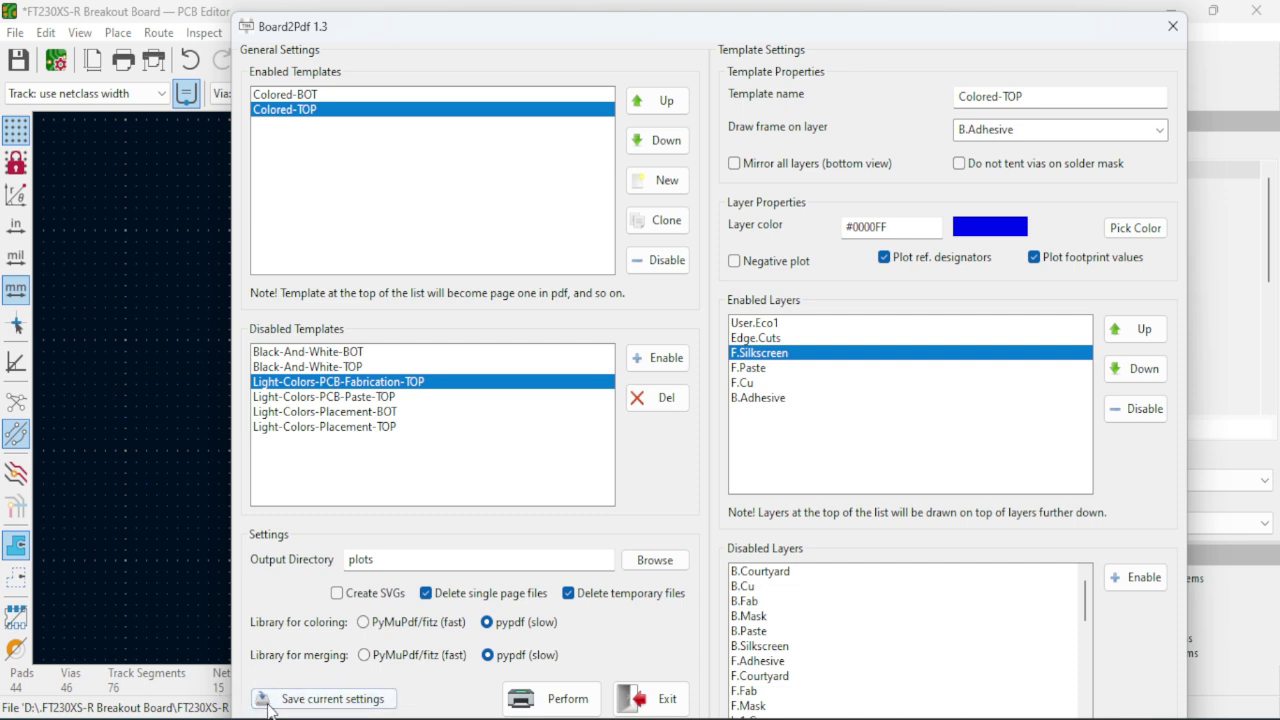
left_click(276, 698)
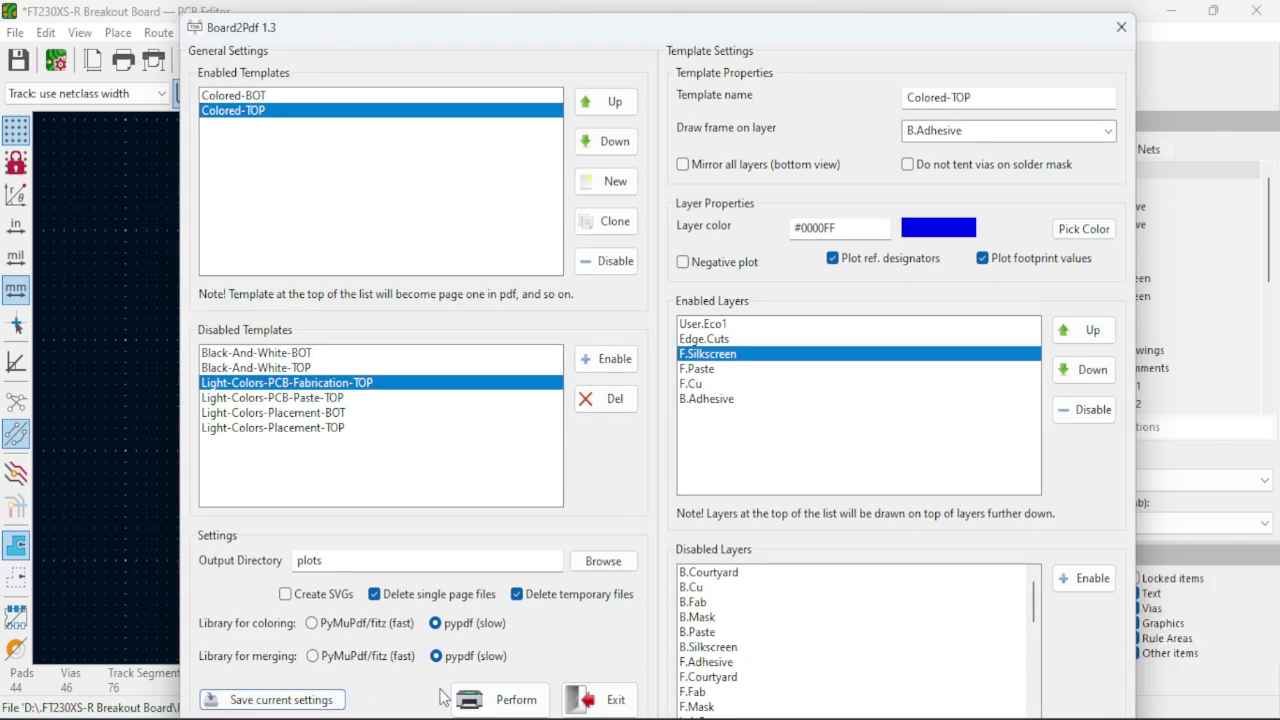
left_click(508, 705)
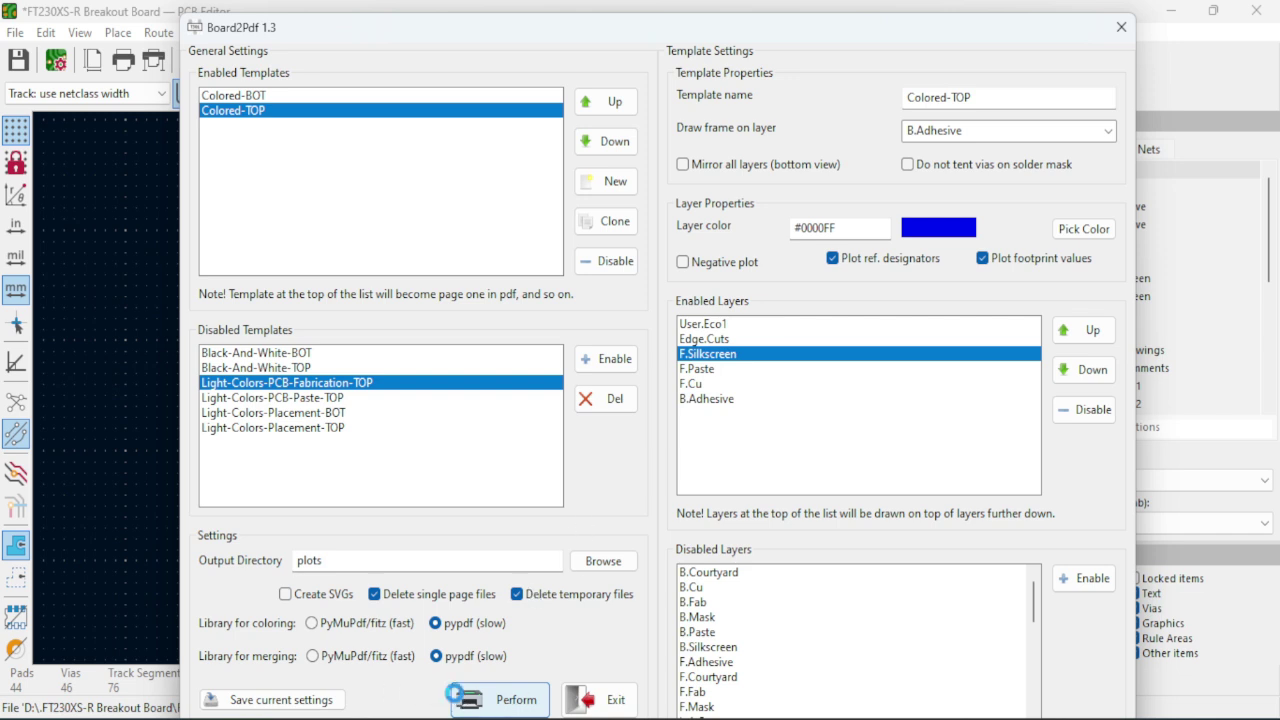
left_click(870, 437)
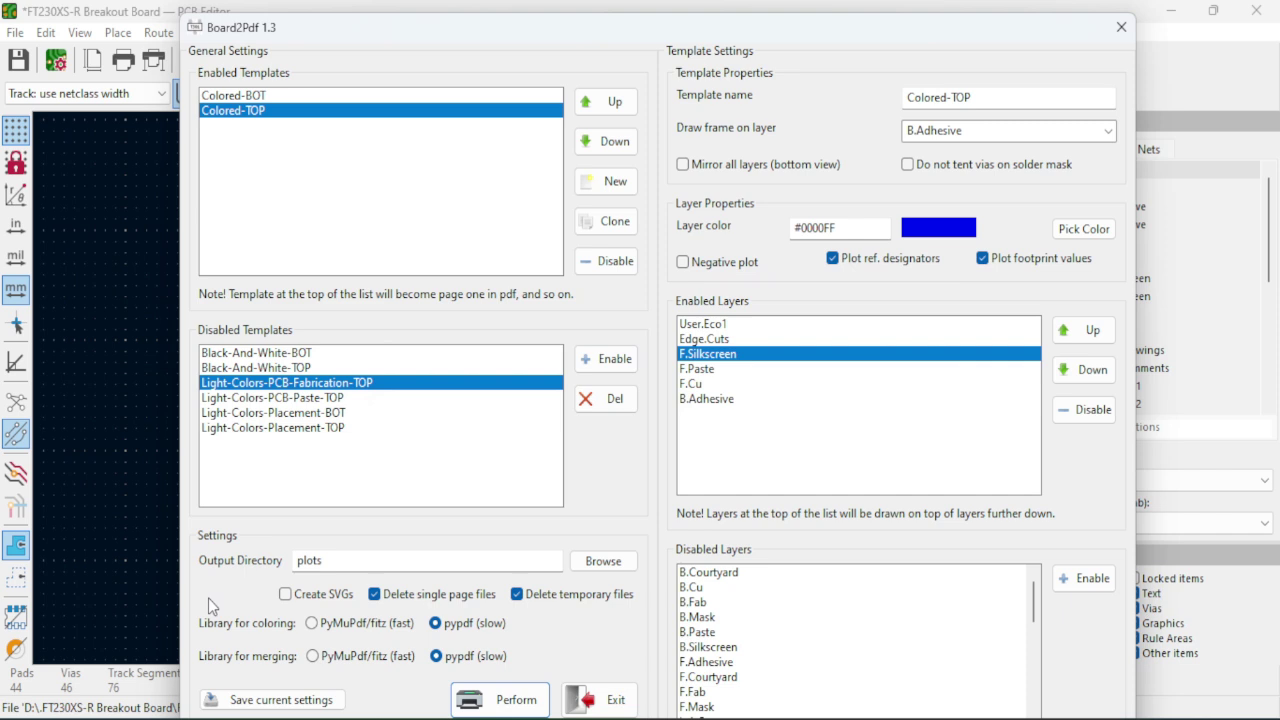
left_click(623, 567)
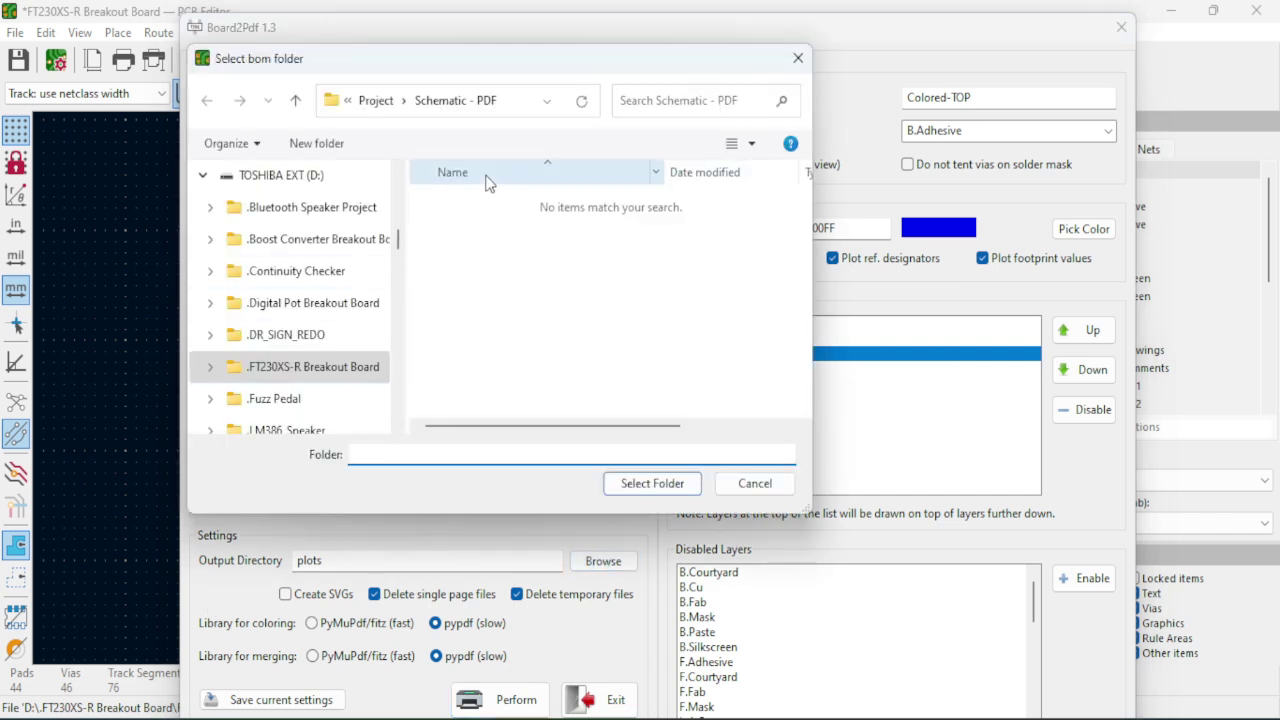
- Cancel the folder picker and open Project > PCB - PDF > FT230XS-R Breakout Board__Assembly.pdf
left_click(378, 104)
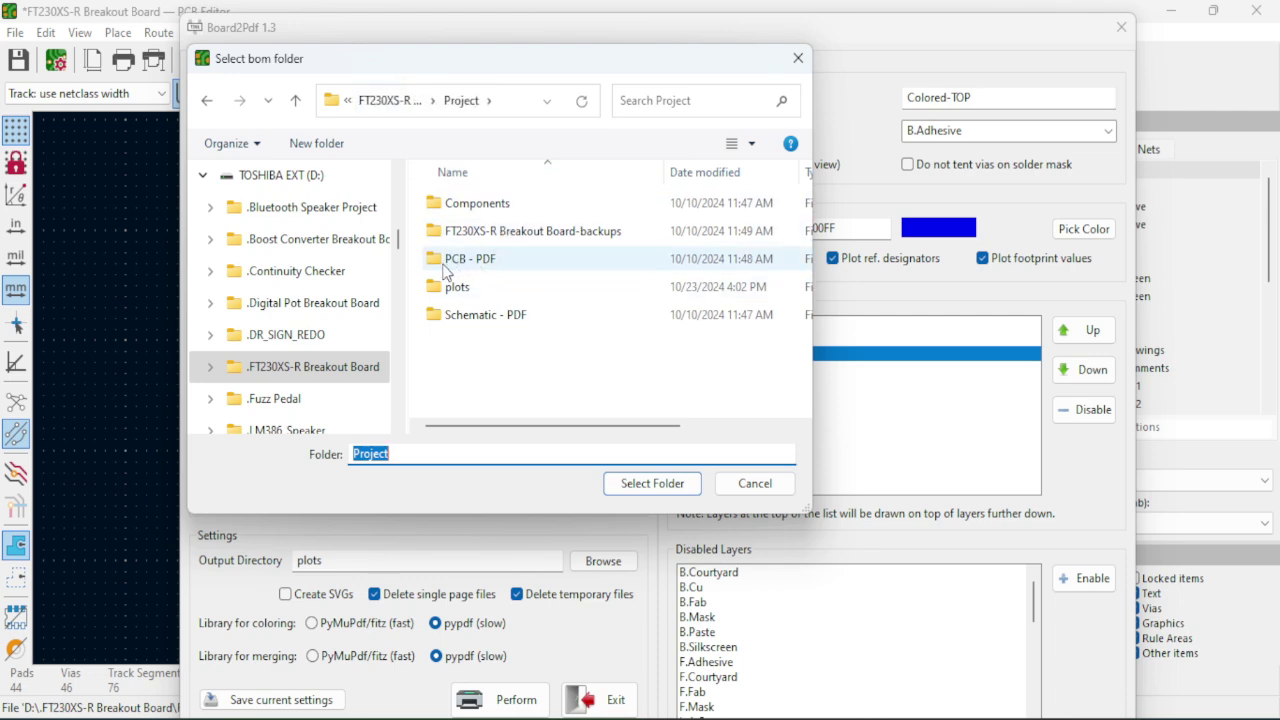
left_click(797, 61)
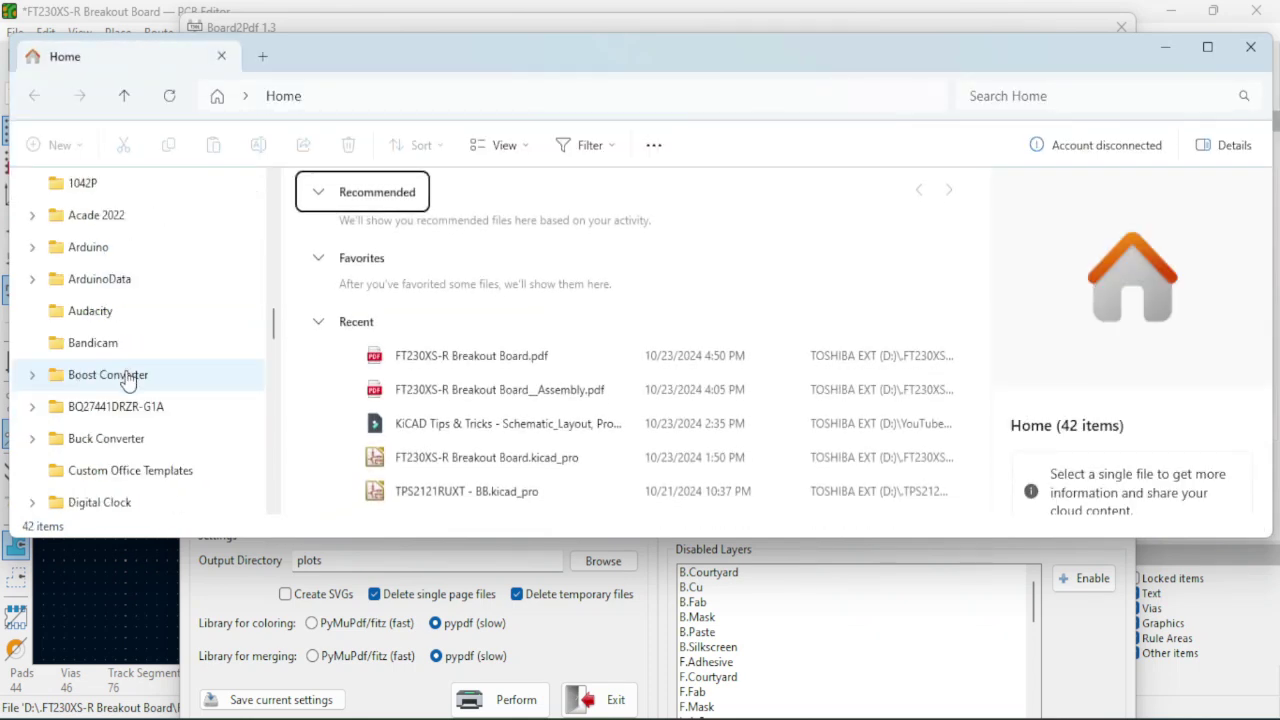
scroll(120, 380, "down", 3)
scroll(130, 400, "up", 10)
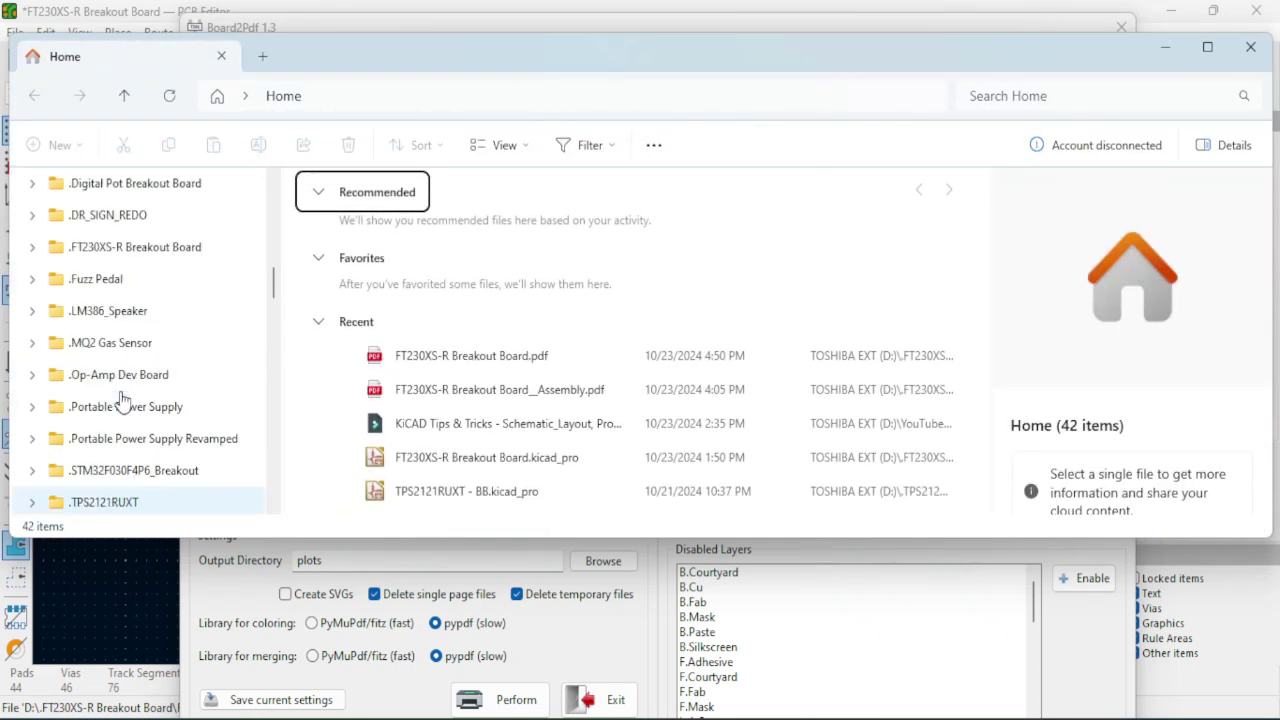
scroll(134, 420, "up", 1)
left_click(134, 343)
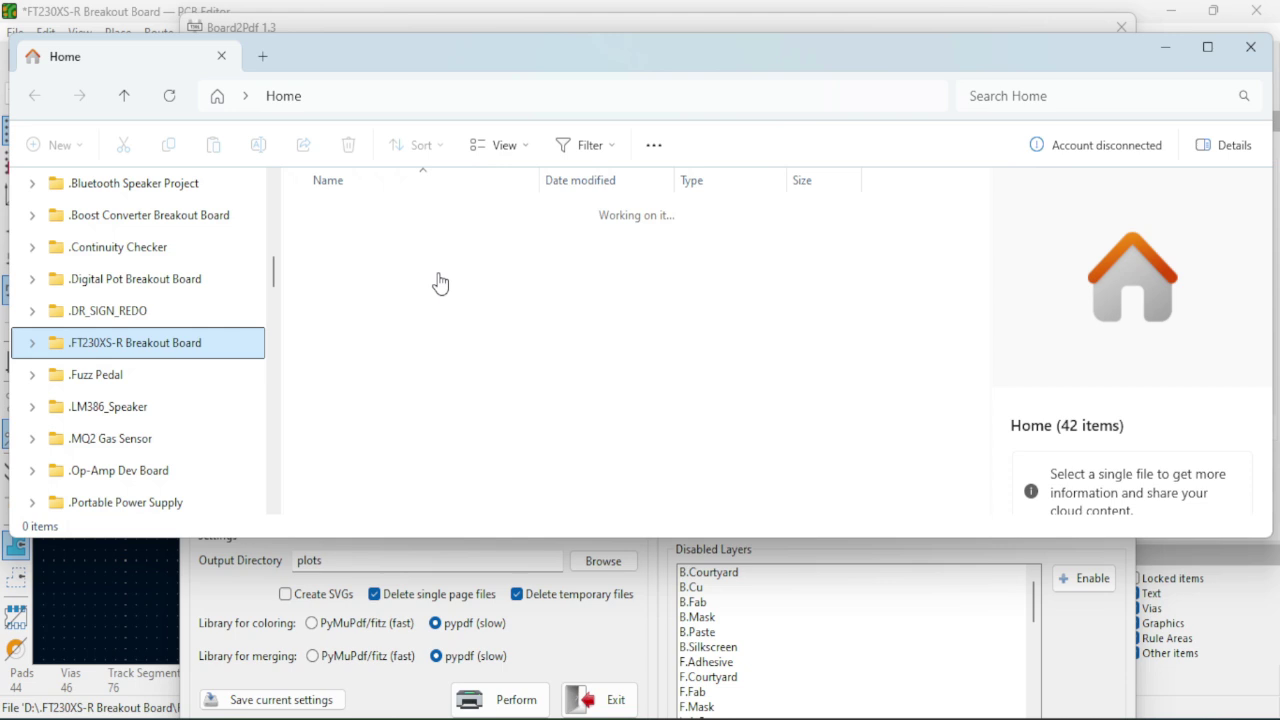
double_click(330, 212)
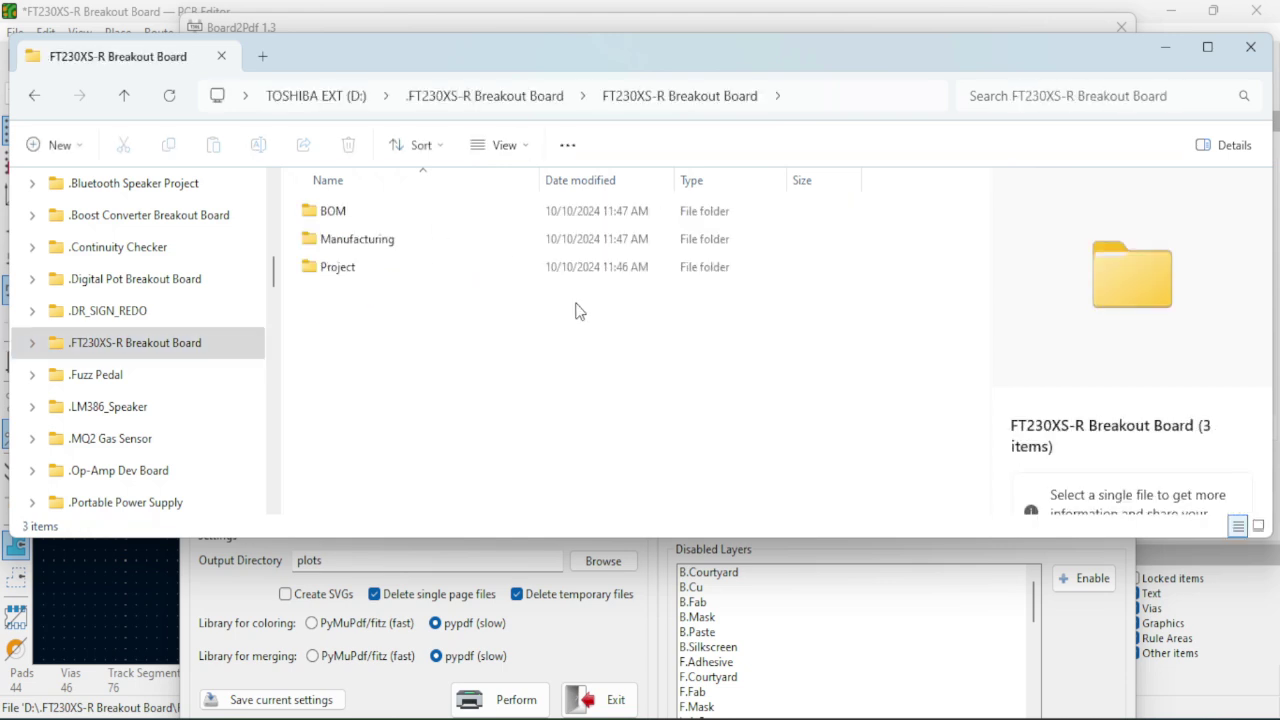
double_click(434, 268)
double_click(370, 268)
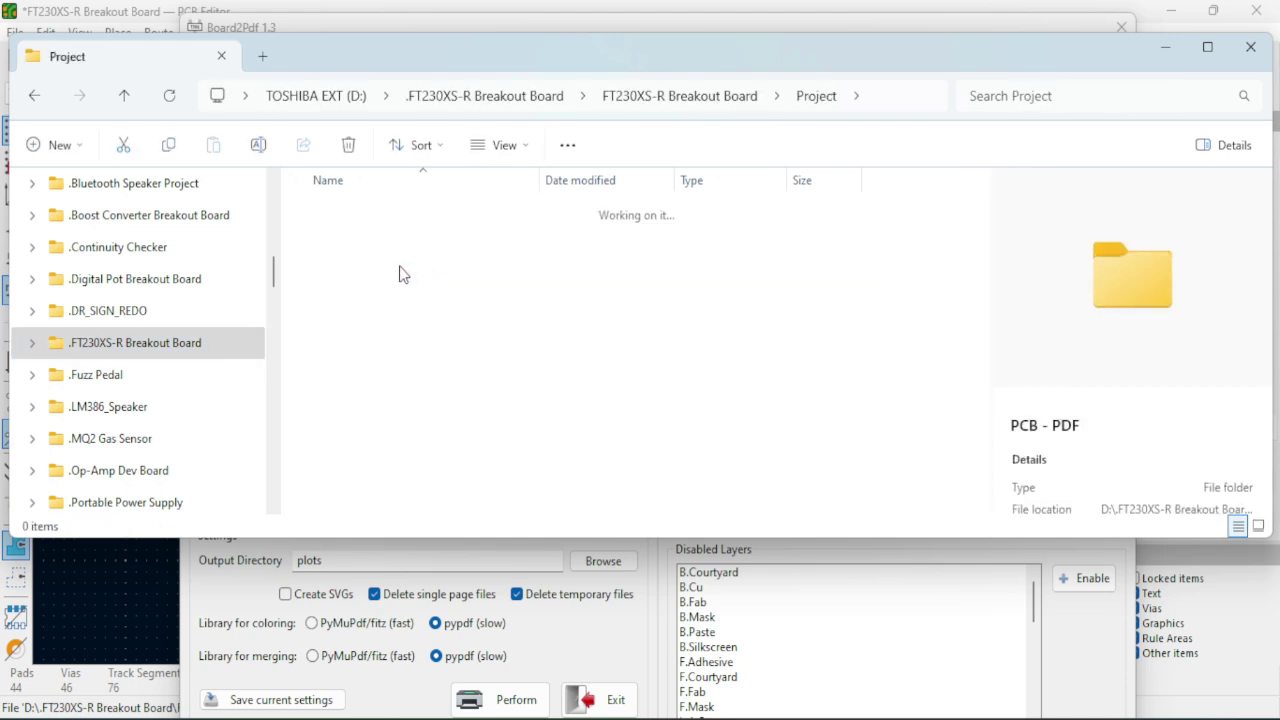
double_click(400, 212)
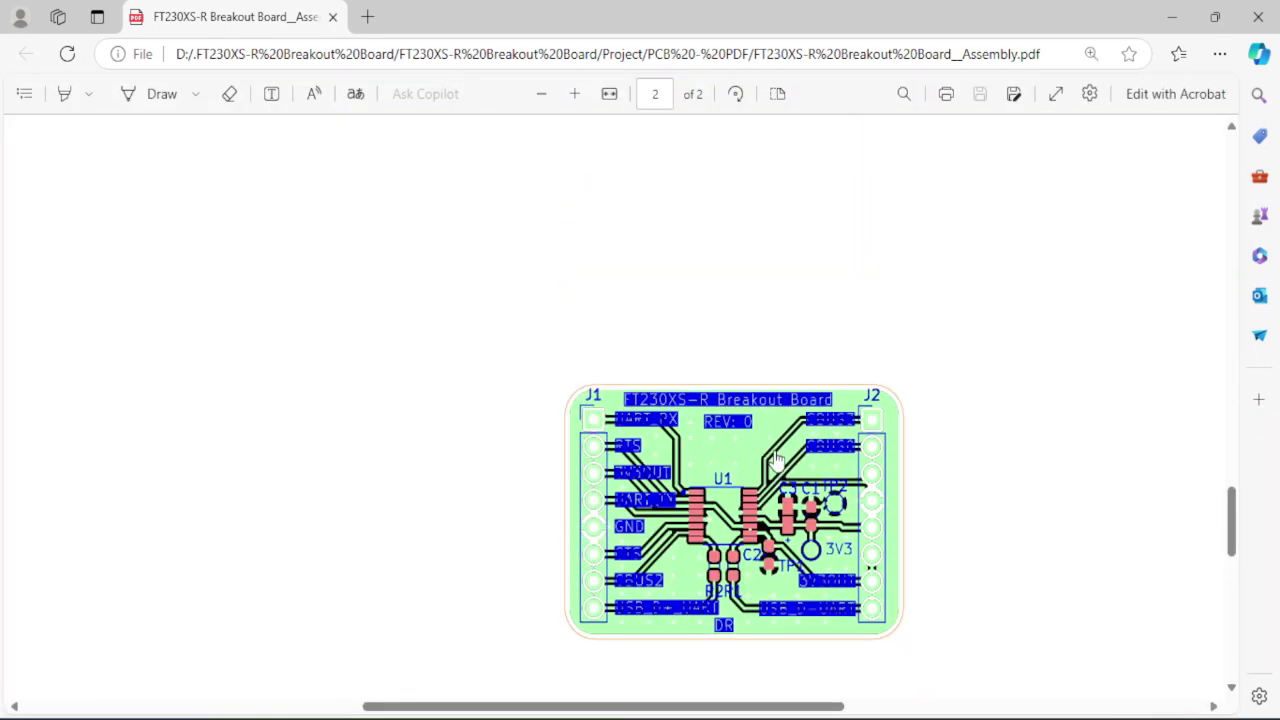
- Scroll through both pages of the colored assembly PDF, then minimize Edge and File Explorer
scroll(781, 512, "up", 3, "ctrl")
scroll(740, 450, "down", 2)
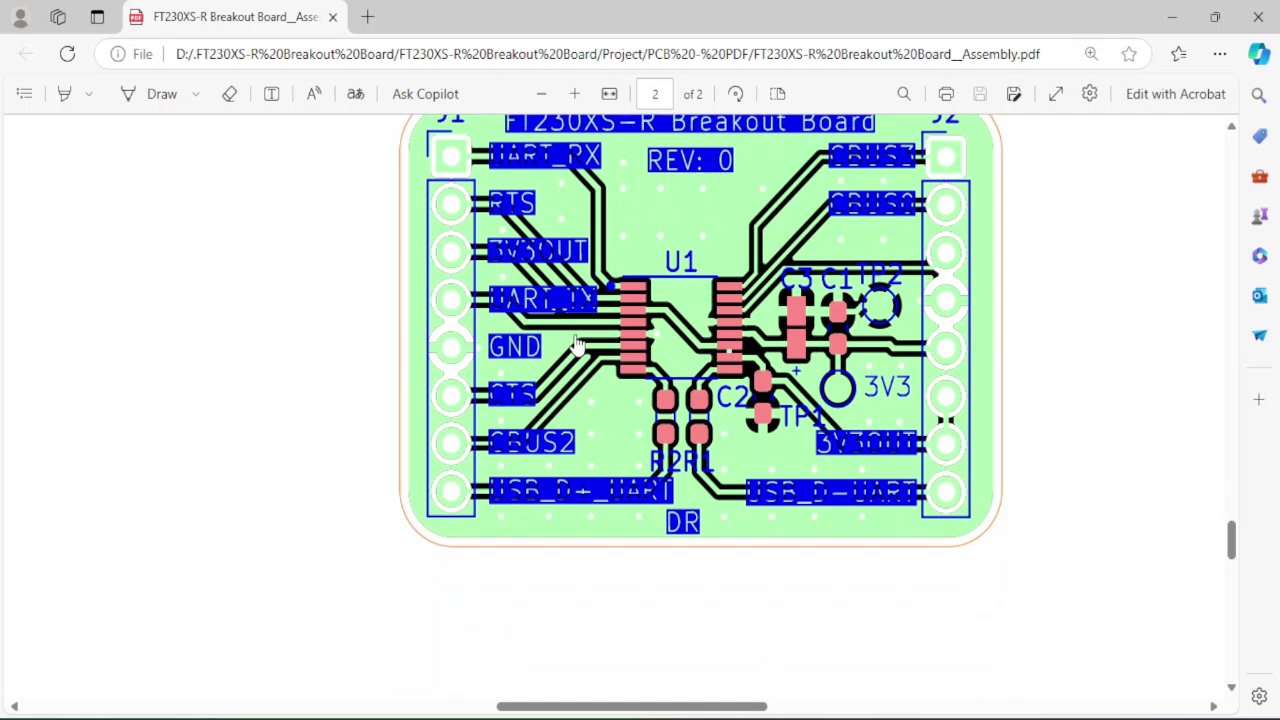
scroll(730, 432, "up", 1)
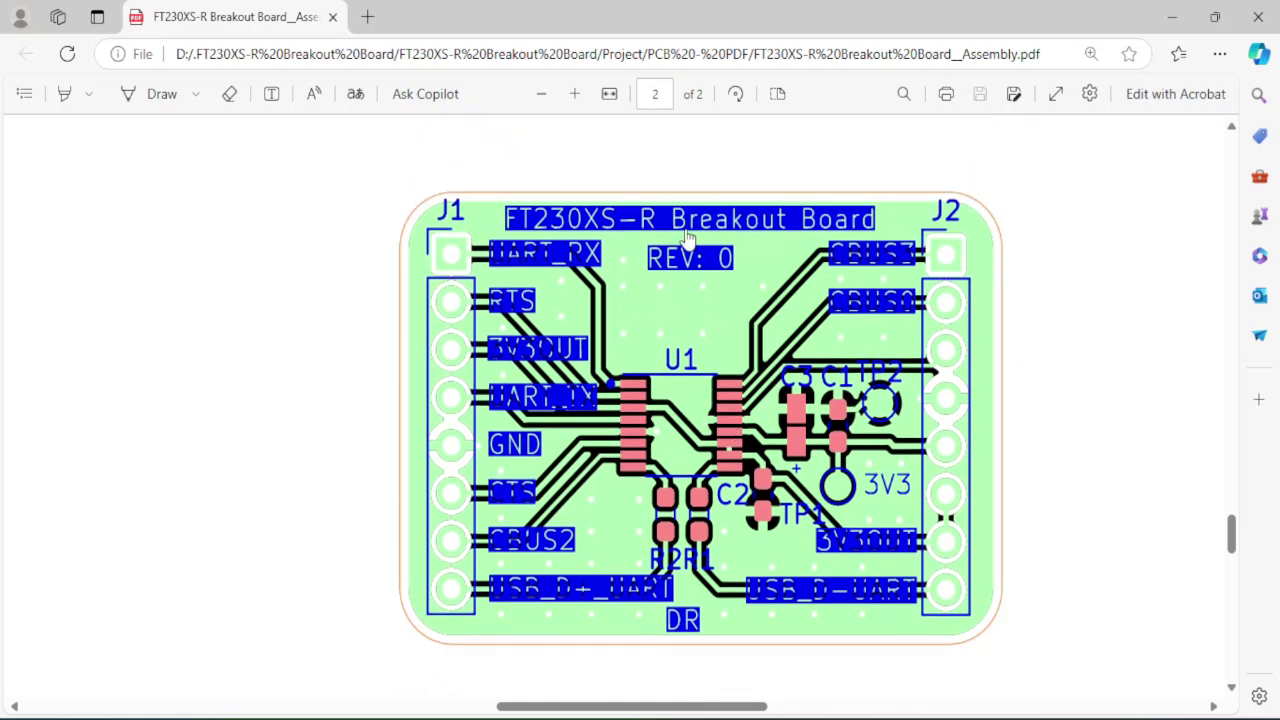
scroll(718, 303, "down", 3, "ctrl")
scroll(717, 400, "up", 10)
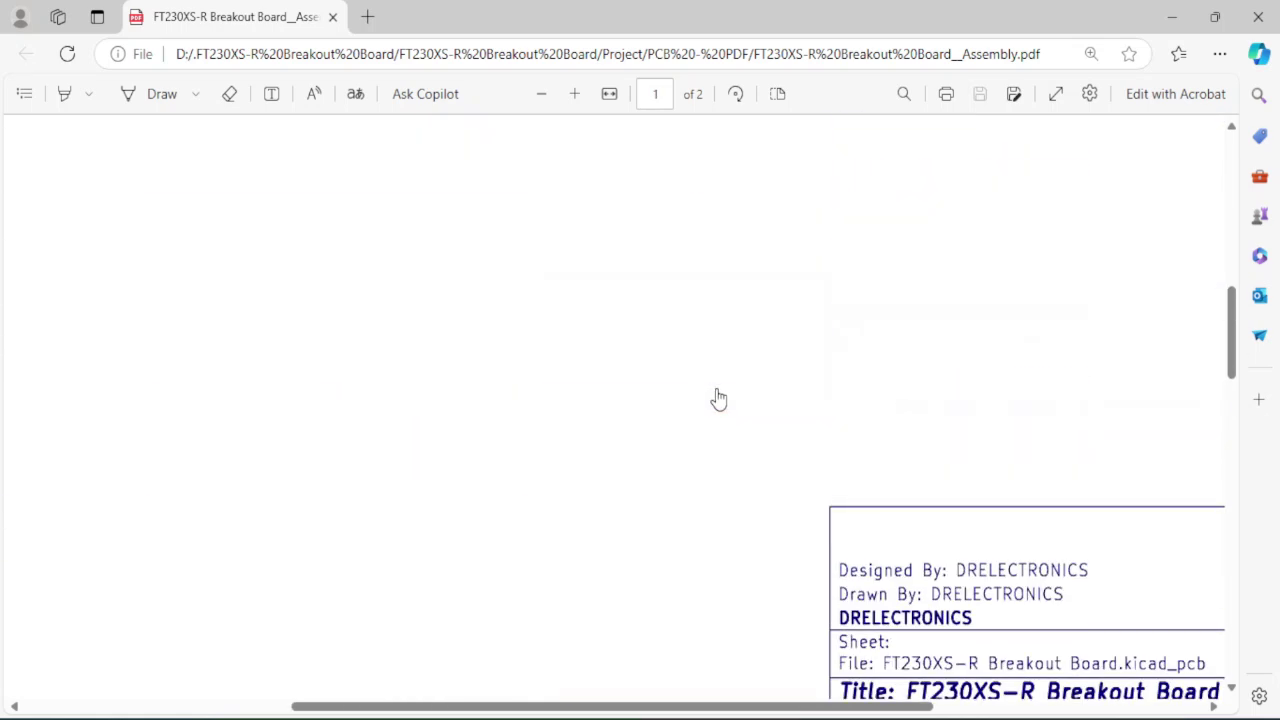
scroll(695, 412, "down", 3)
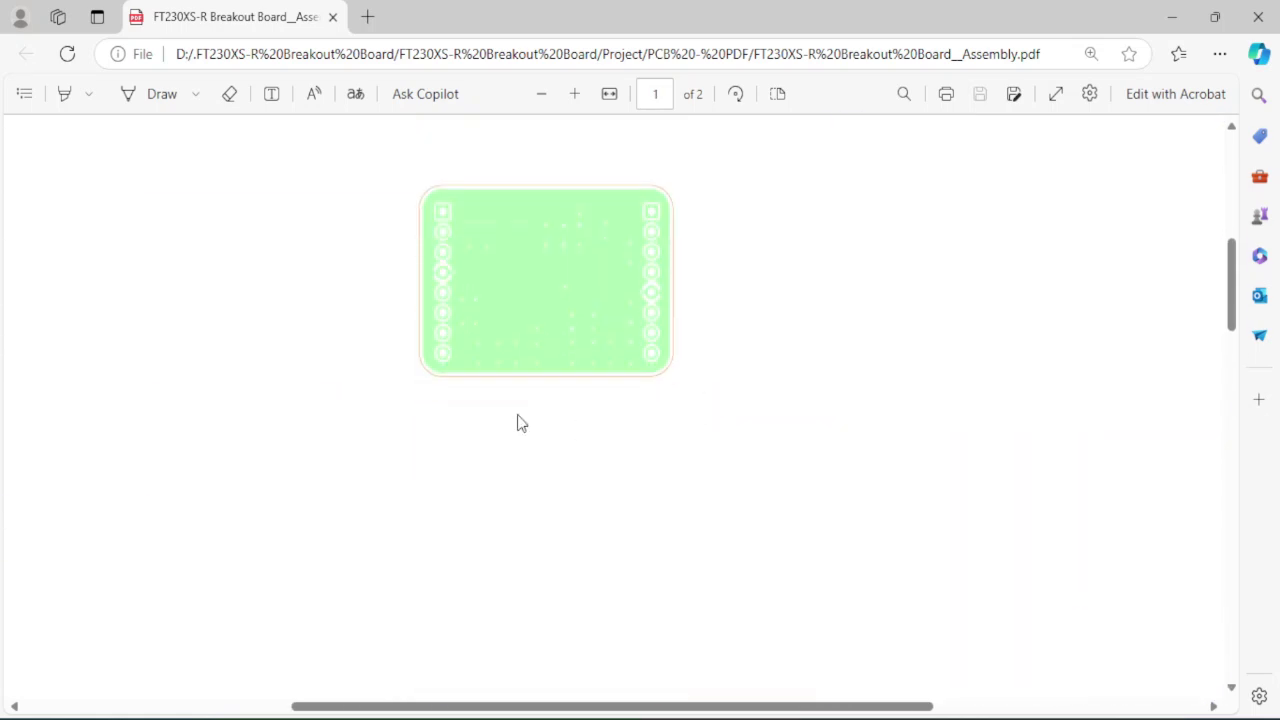
left_click(1172, 17)
left_click(1164, 47)
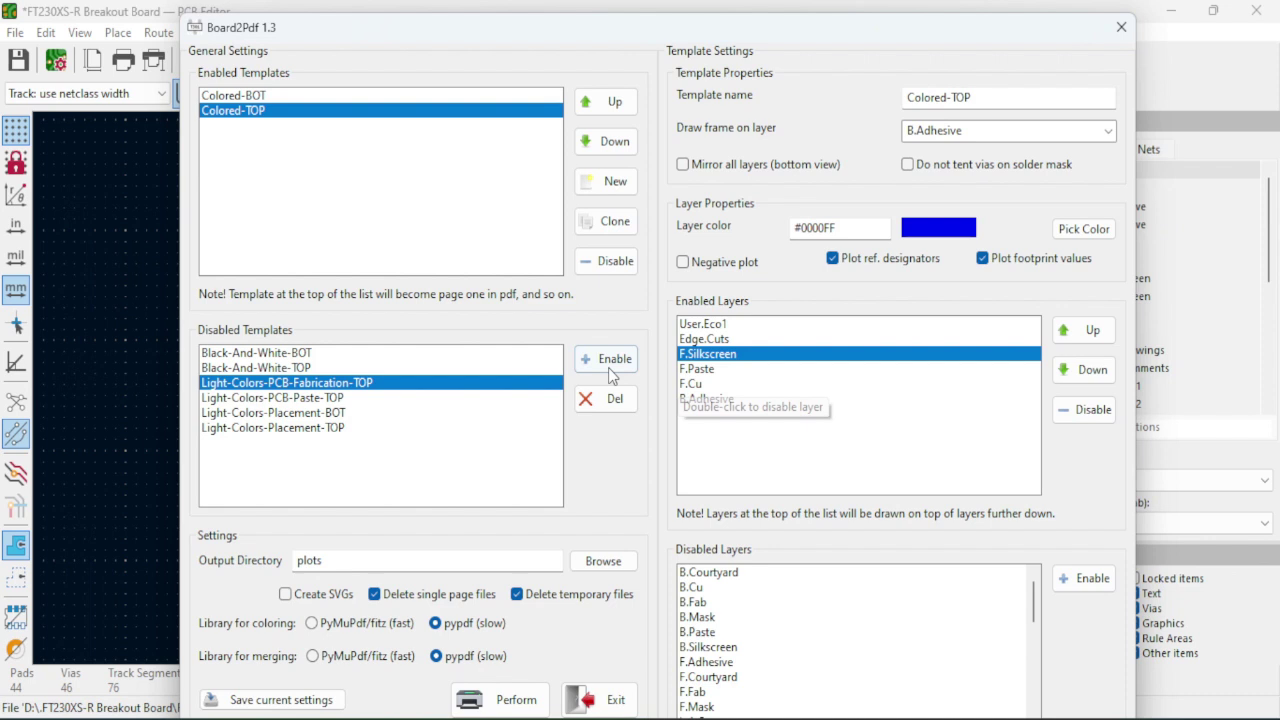
- Scroll the Board2Pdf dialog to review the Colored-TOP layer list
scroll(722, 620, "down", 1)
scroll(722, 620, "up", 1)
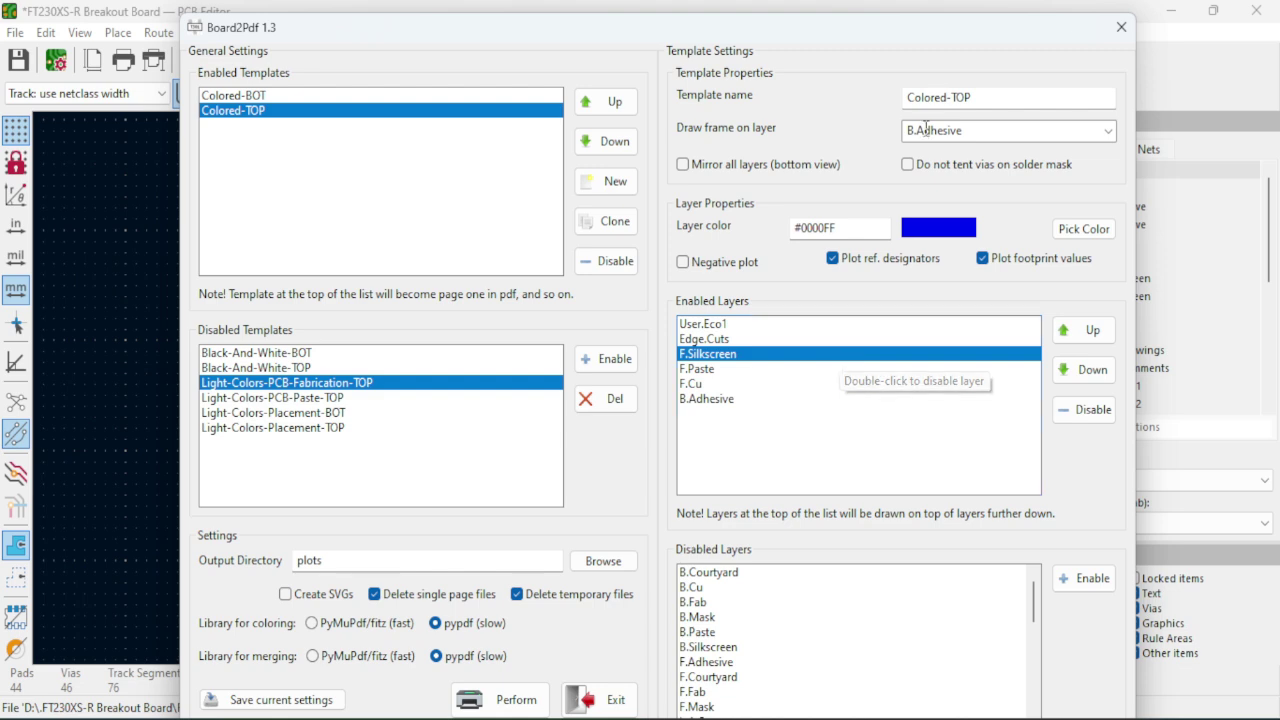
- Close Board2Pdf and open the Interactive HTML BOM generator, reviewing its Html defaults and Fields tabs
left_click(1120, 27)
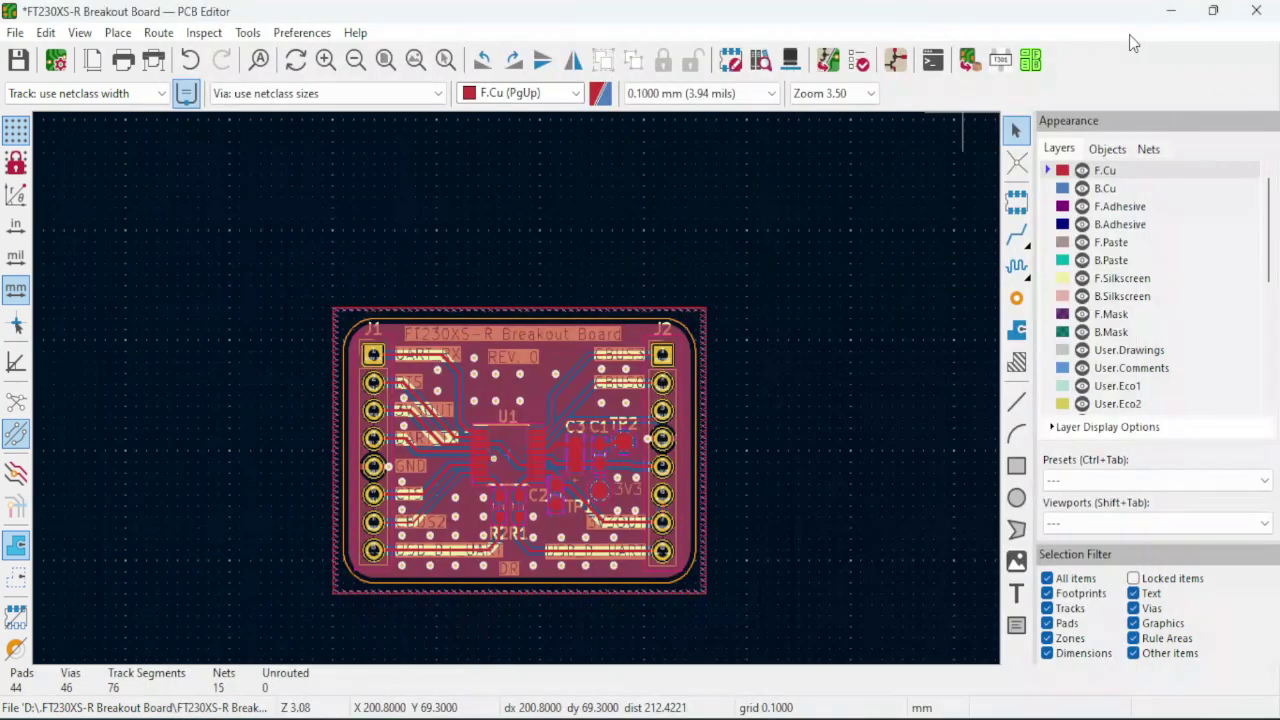
left_click(1030, 66)
left_click_drag(577, 140, 585, 94)
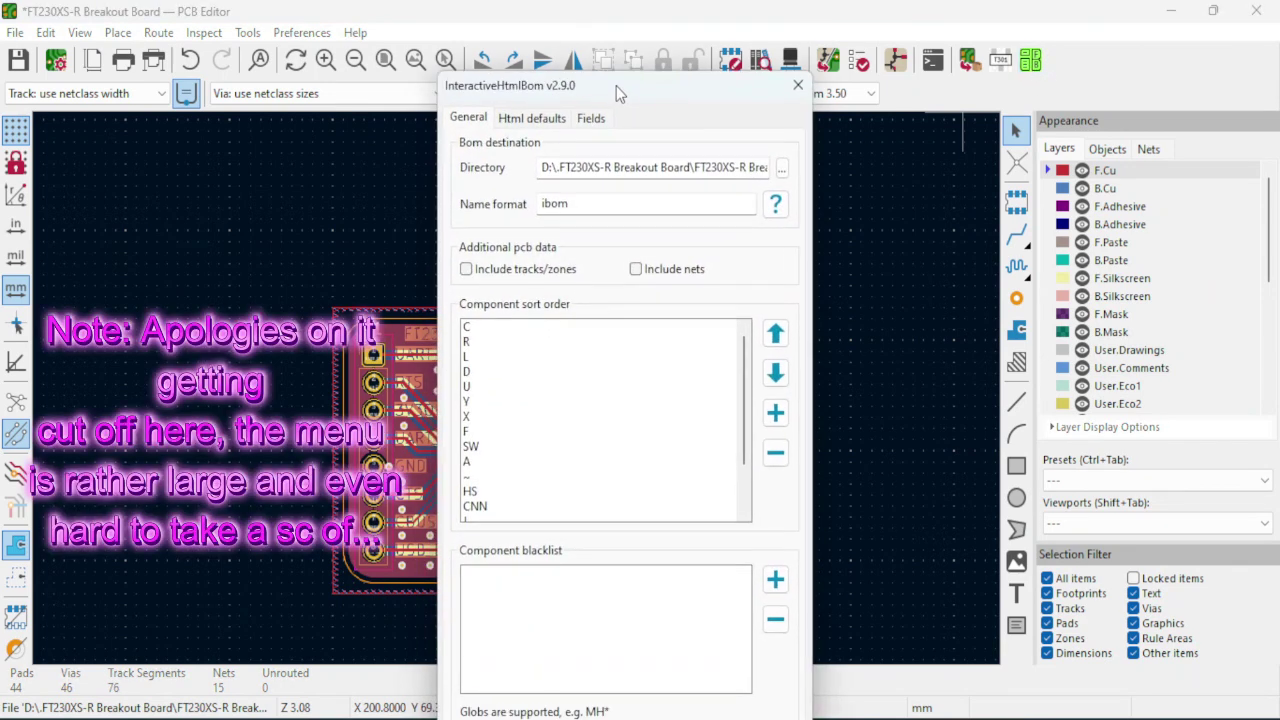
left_click(531, 113)
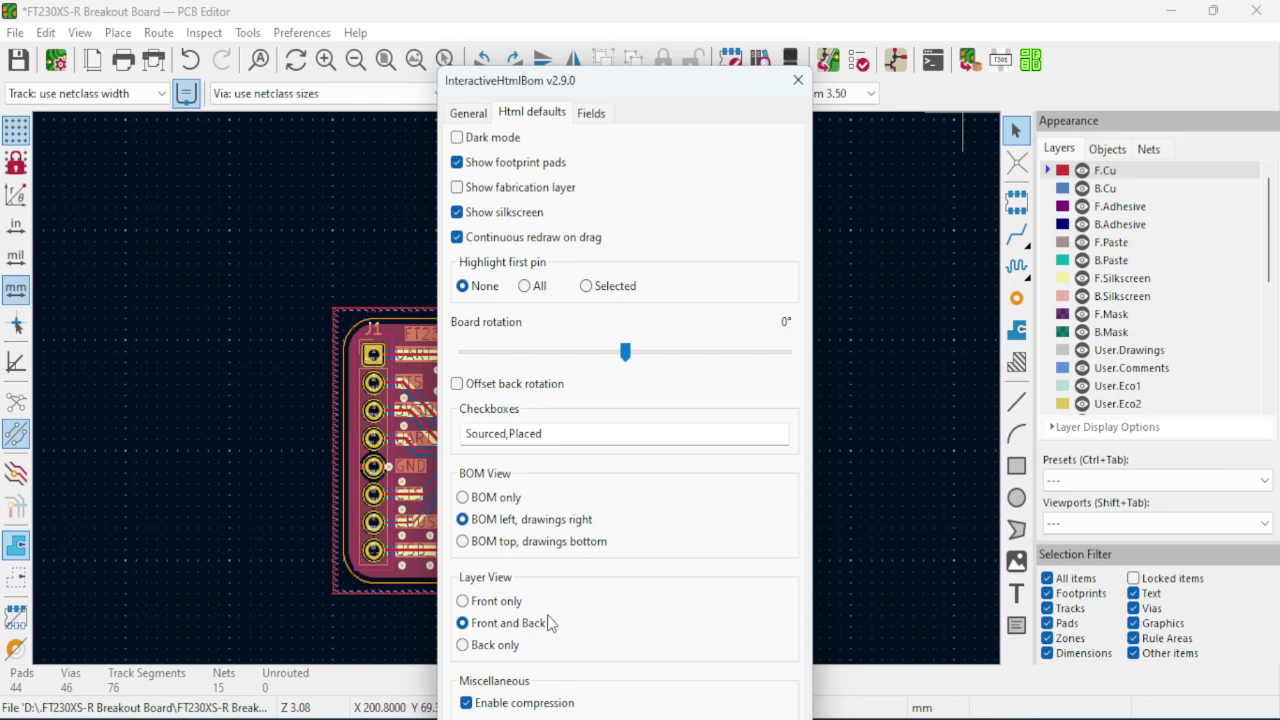
left_click(468, 115)
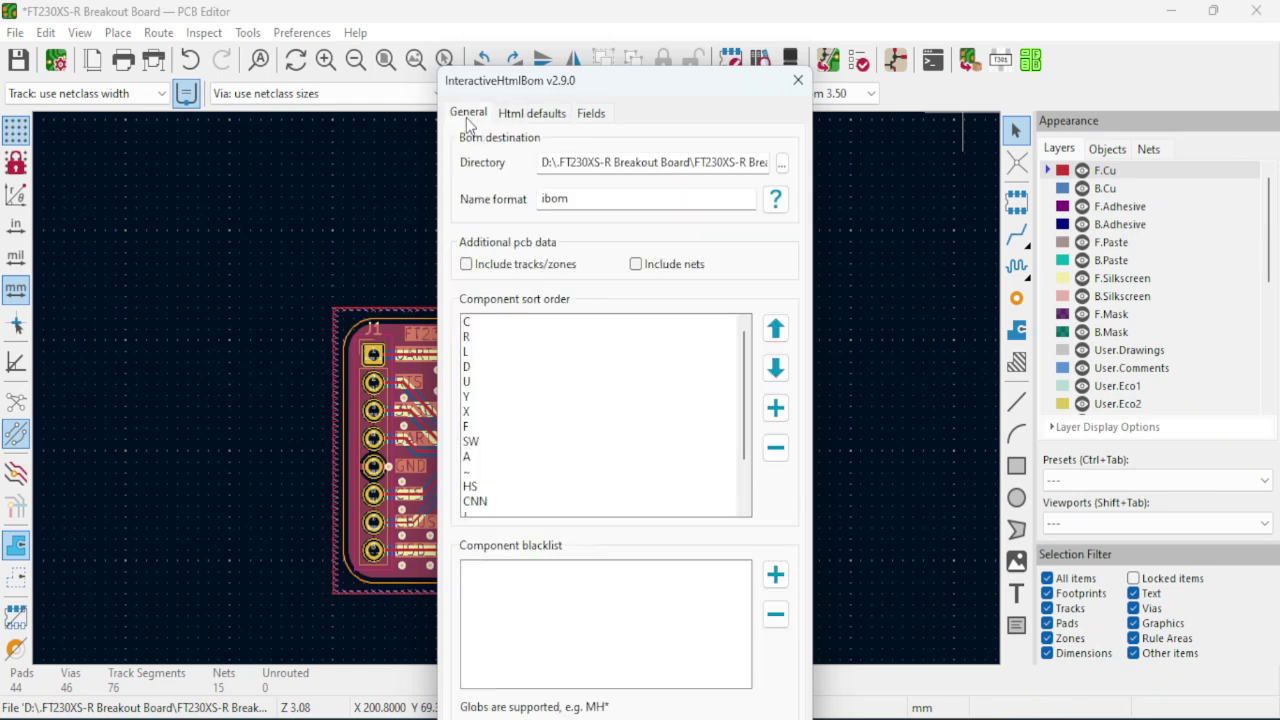
left_click(590, 116)
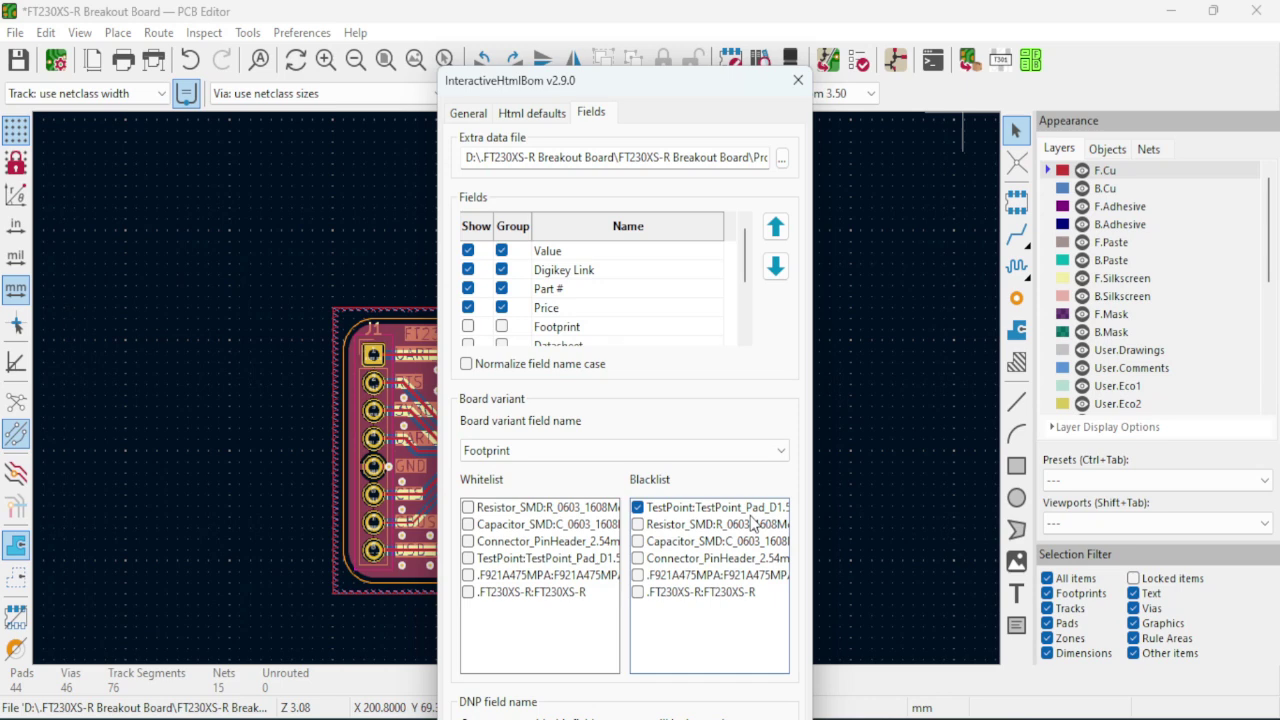
- Recheck the general settings and output folder, then generate the HTML BOM
left_click_drag(649, 82, 665, 27)
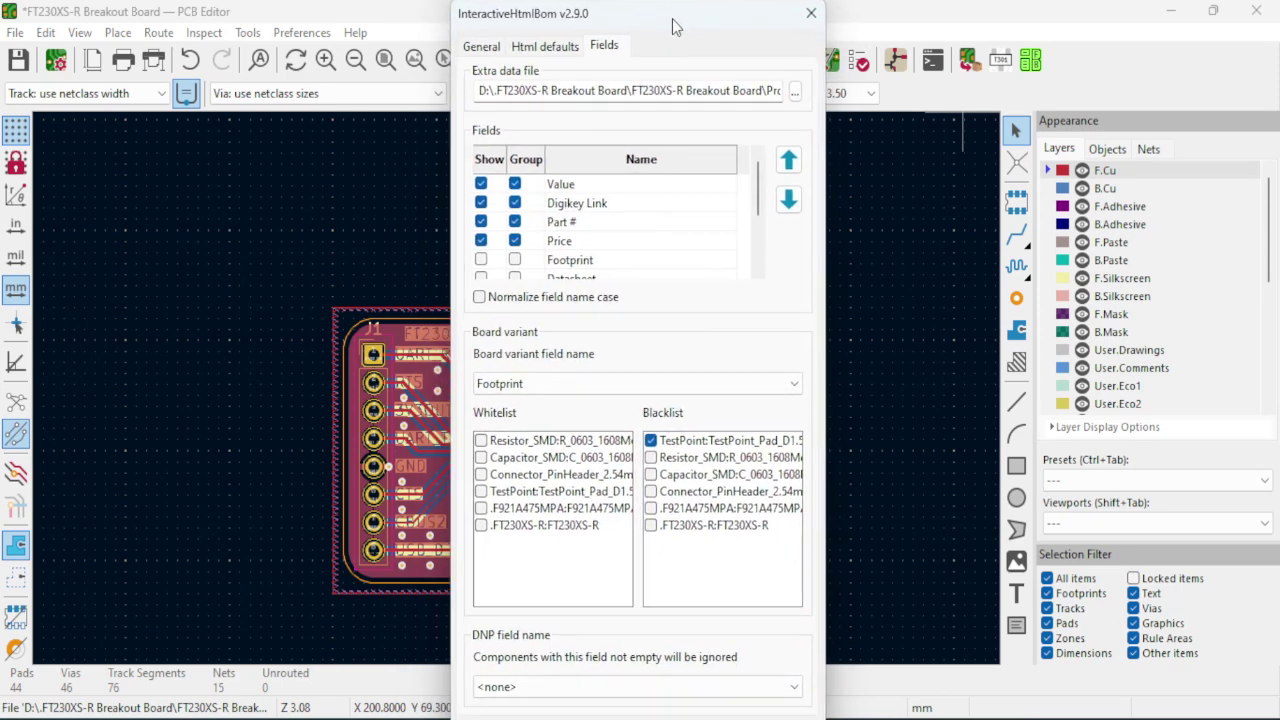
left_click(543, 49)
left_click(495, 50)
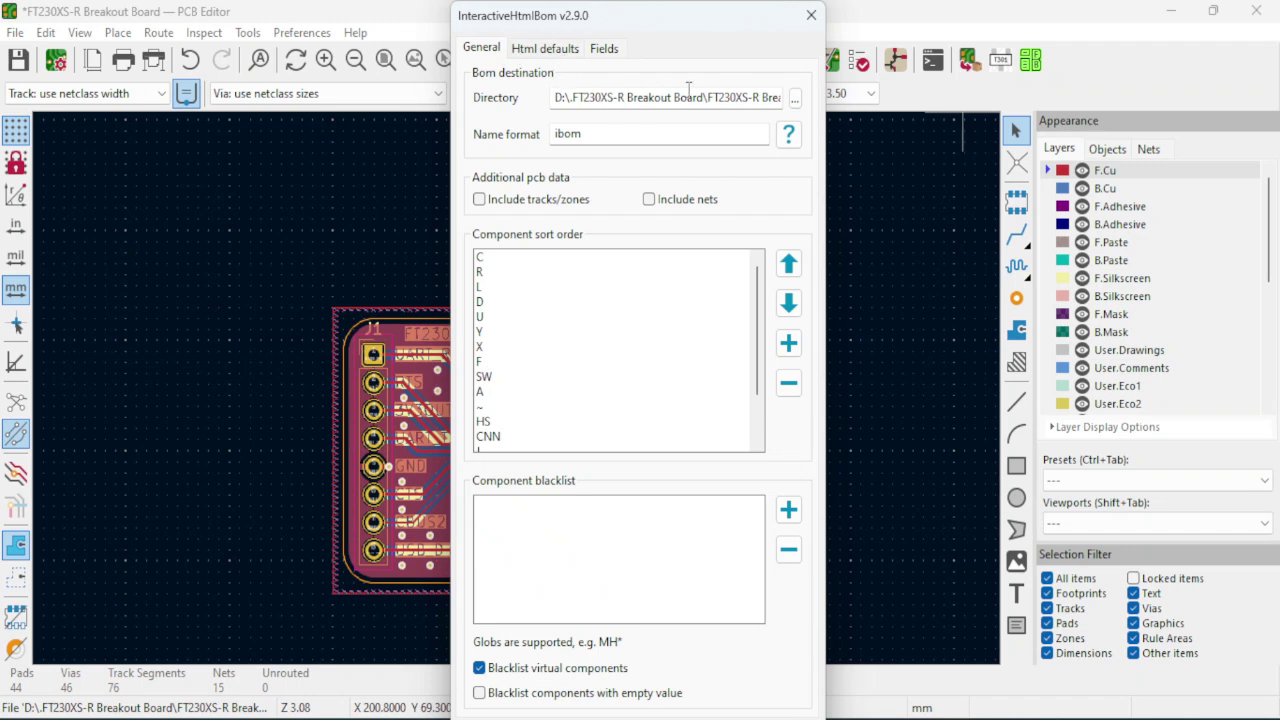
left_click(795, 98)
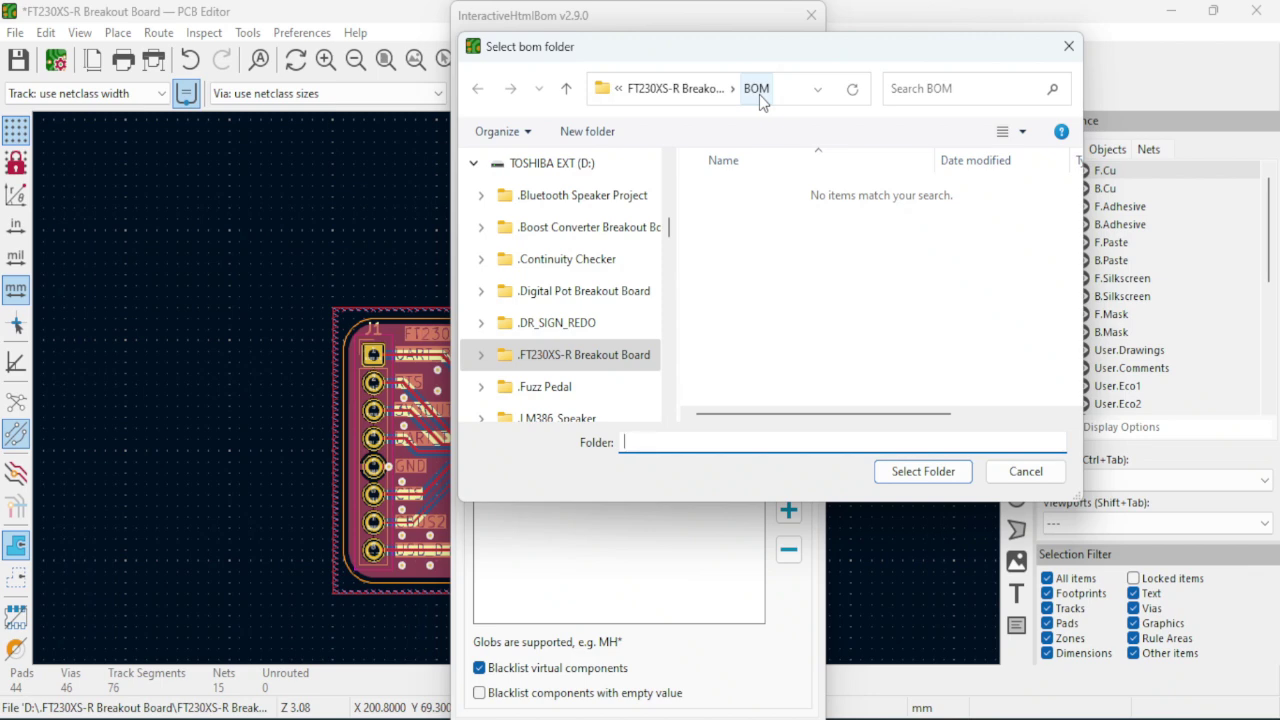
left_click(1069, 46)
left_click(604, 49)
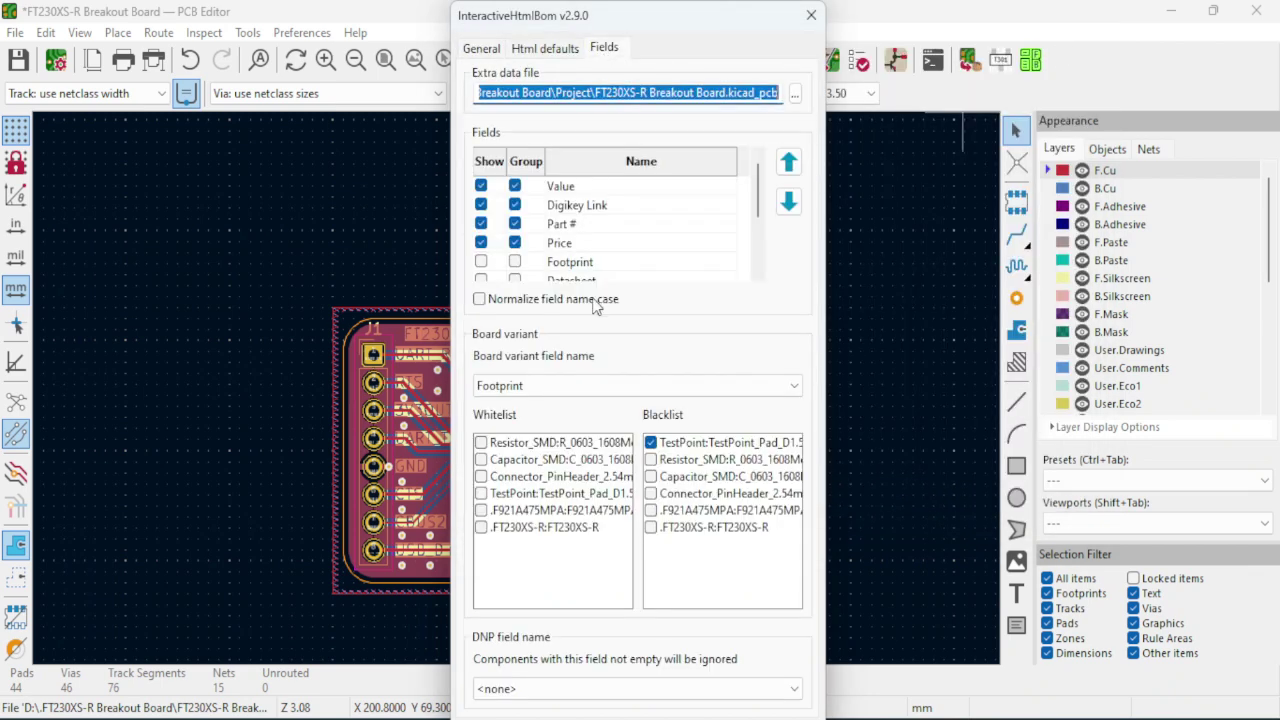
key("Escape")
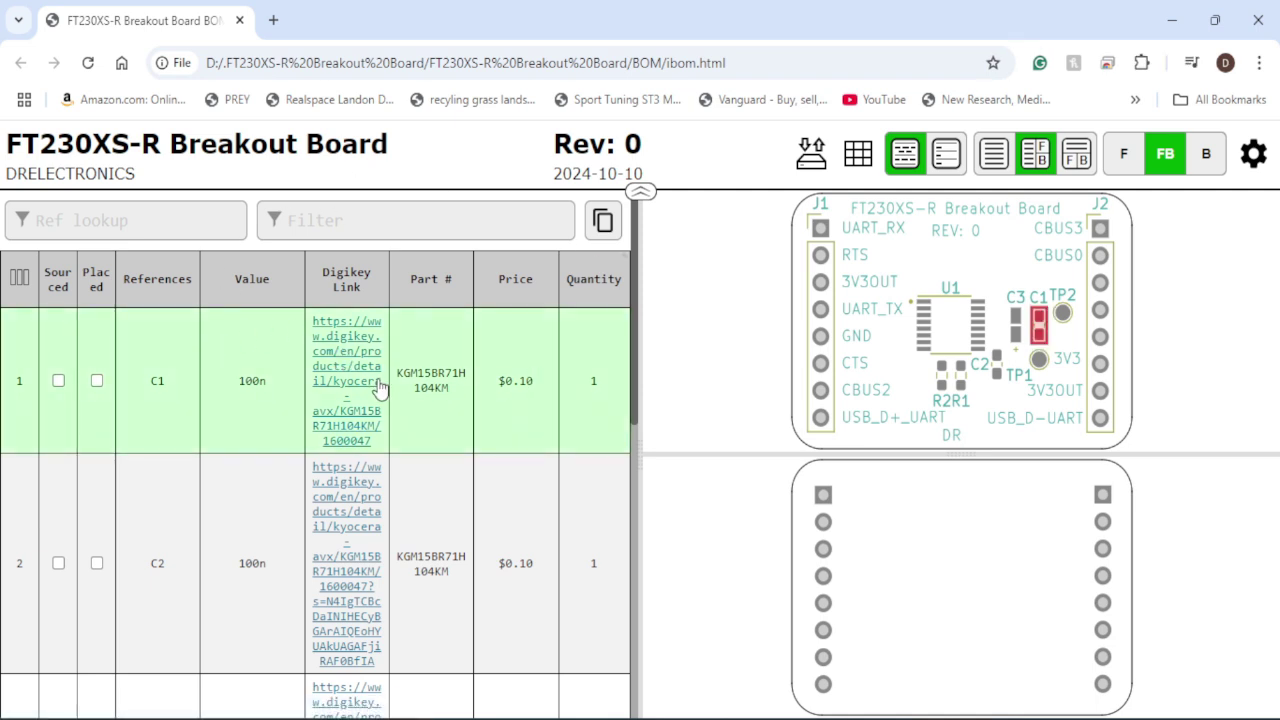
- Scroll through the ibom.html BOM page in Chrome to review the parts
scroll(430, 428, "down", 2)
scroll(420, 470, "down", 4)
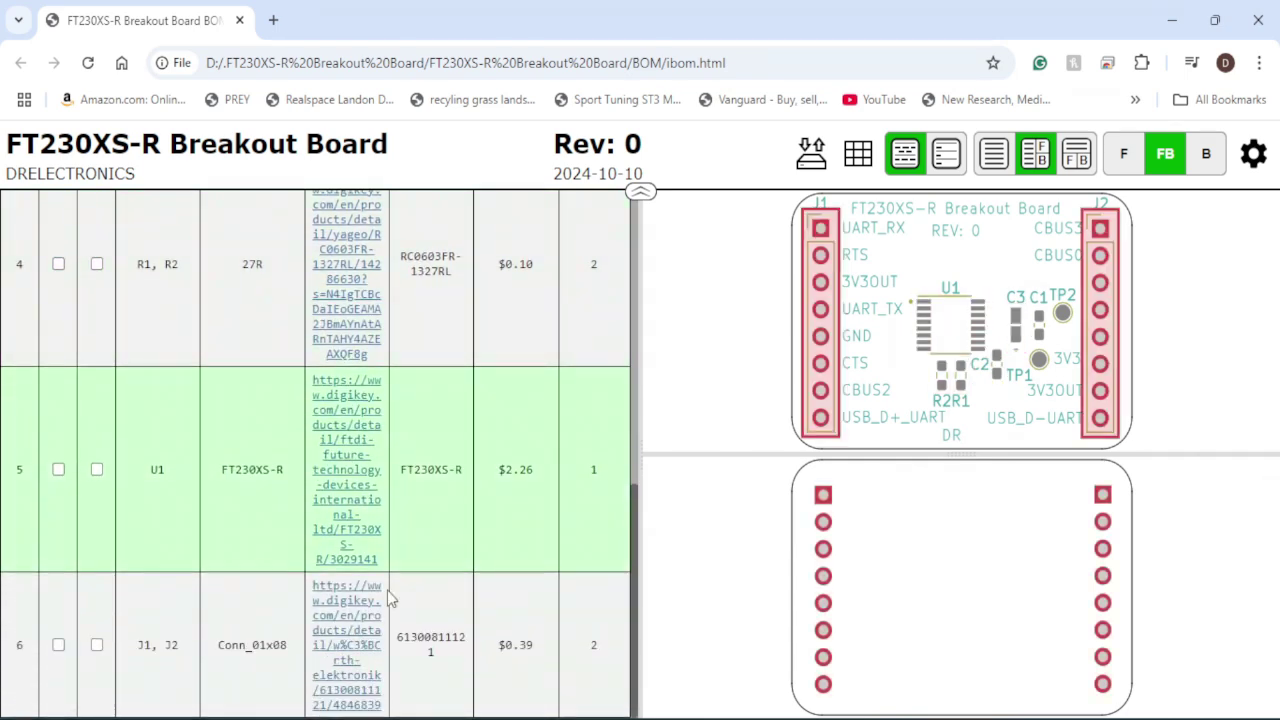
scroll(372, 645, "up", 4)
scroll(372, 645, "up", 3)
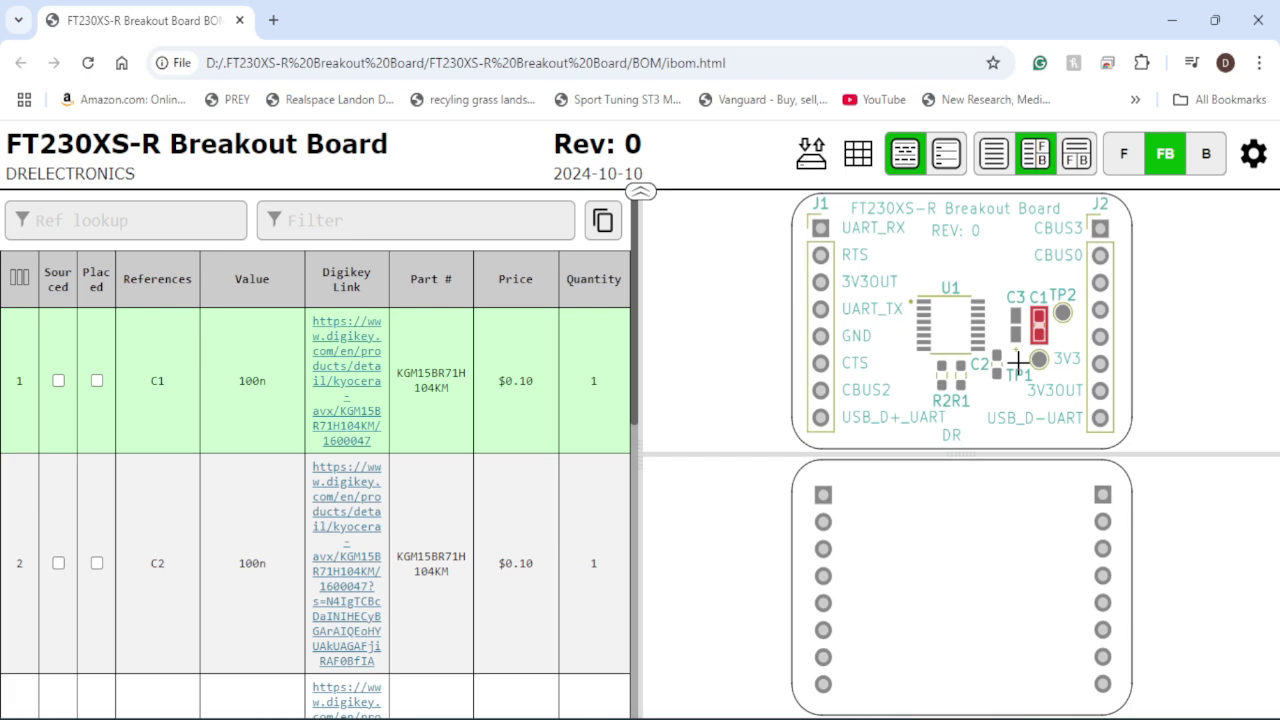
scroll(400, 430, "down", 7)
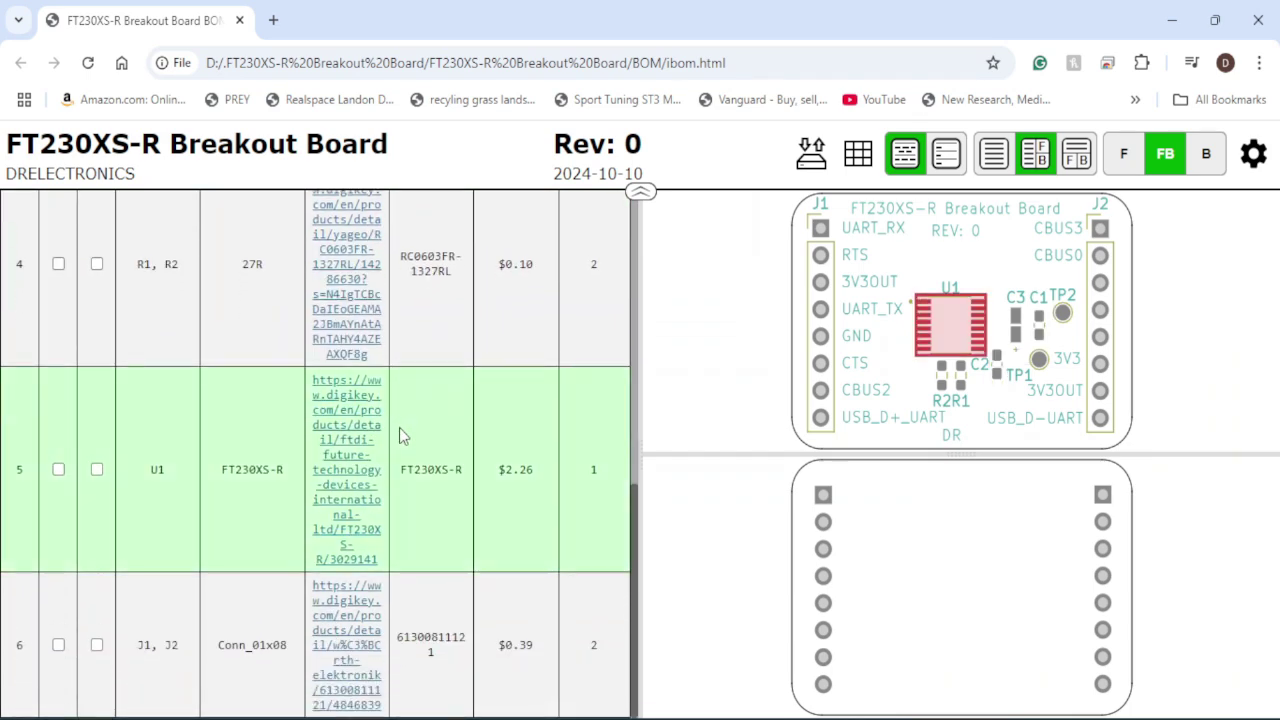
scroll(368, 620, "up", 7)
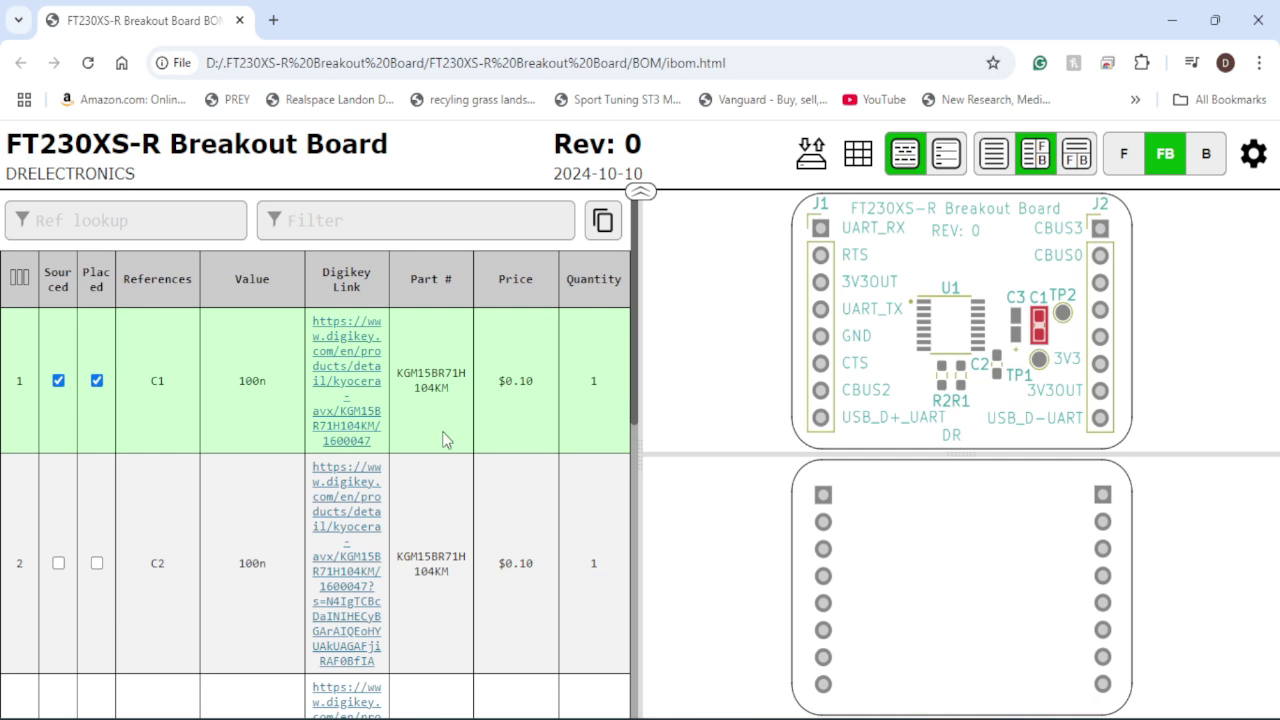
scroll(443, 437, "down", 3)
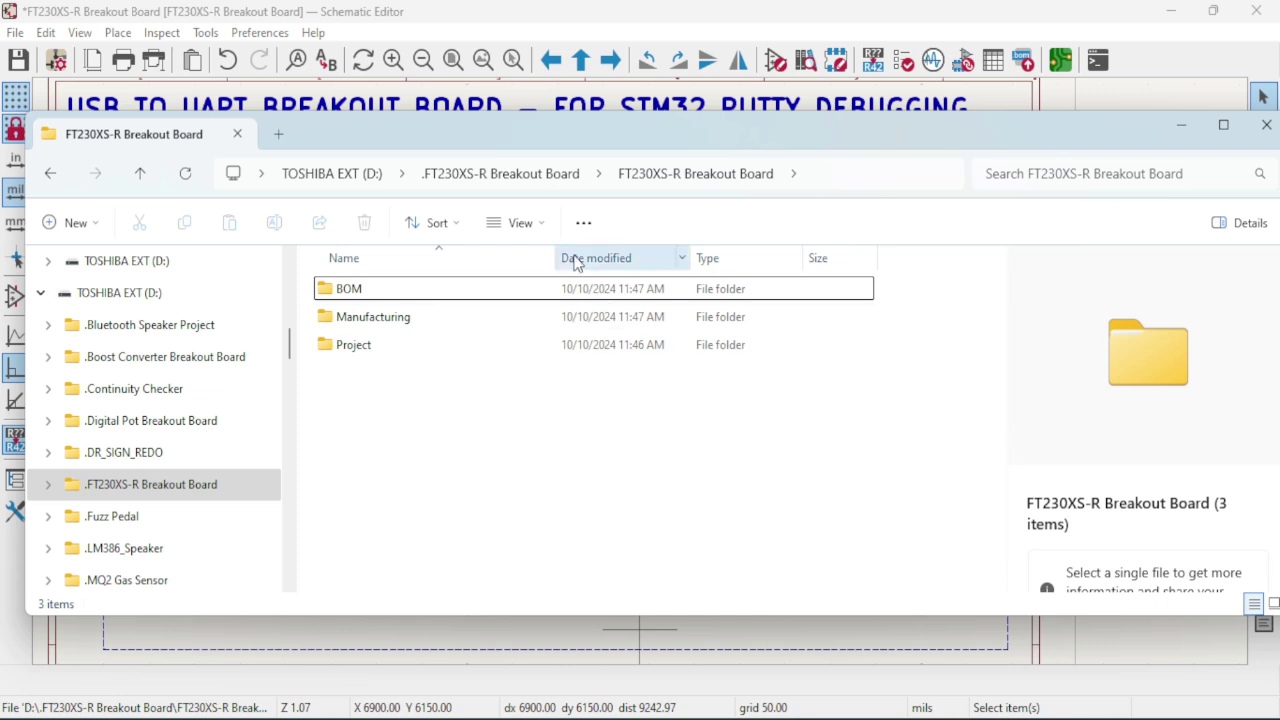
- Look inside Manufacturing for the CPL and Gerber files, go back, and open Project
double_click(492, 325)
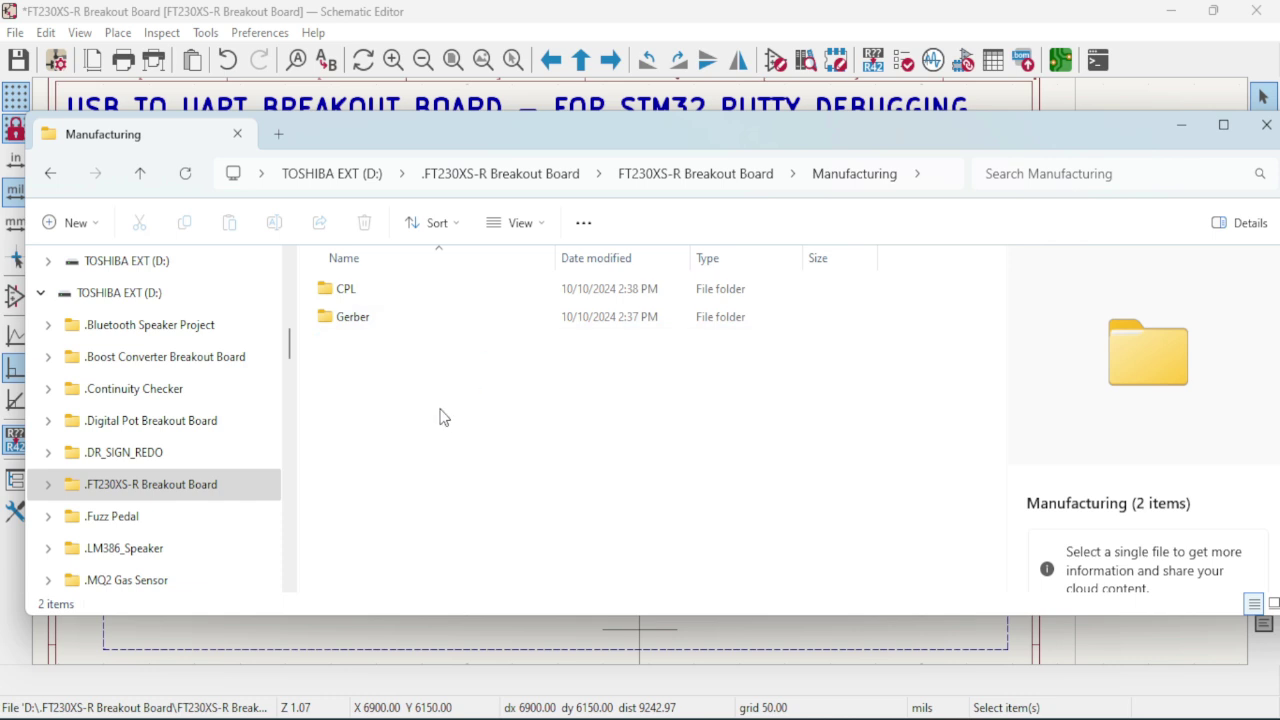
left_click(50, 173)
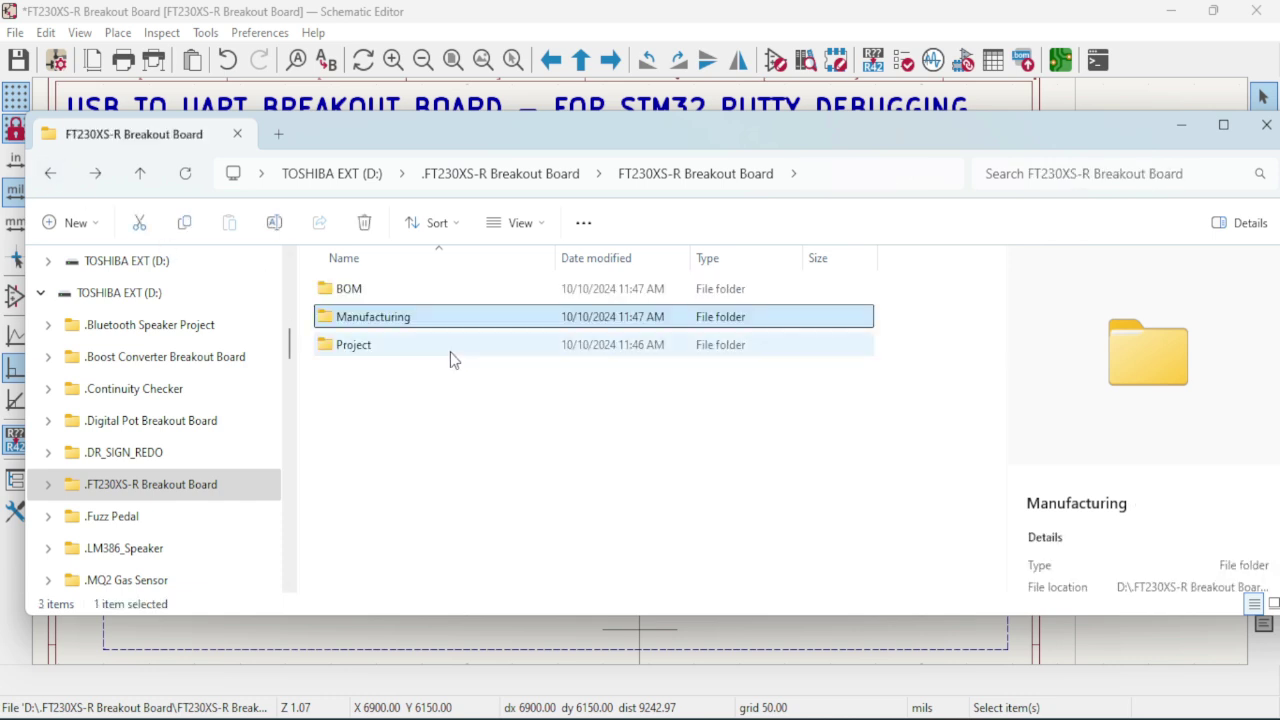
double_click(450, 350)
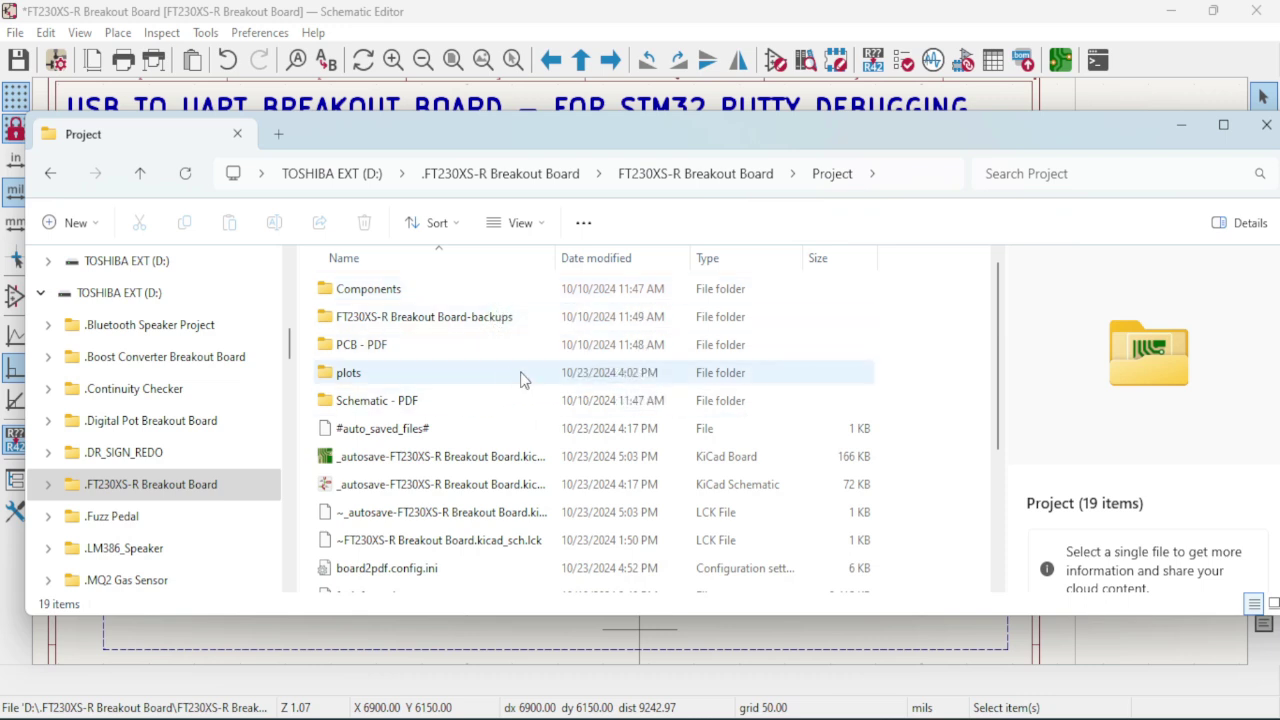
scroll(521, 390, "down", 3)
scroll(519, 425, "up", 3)
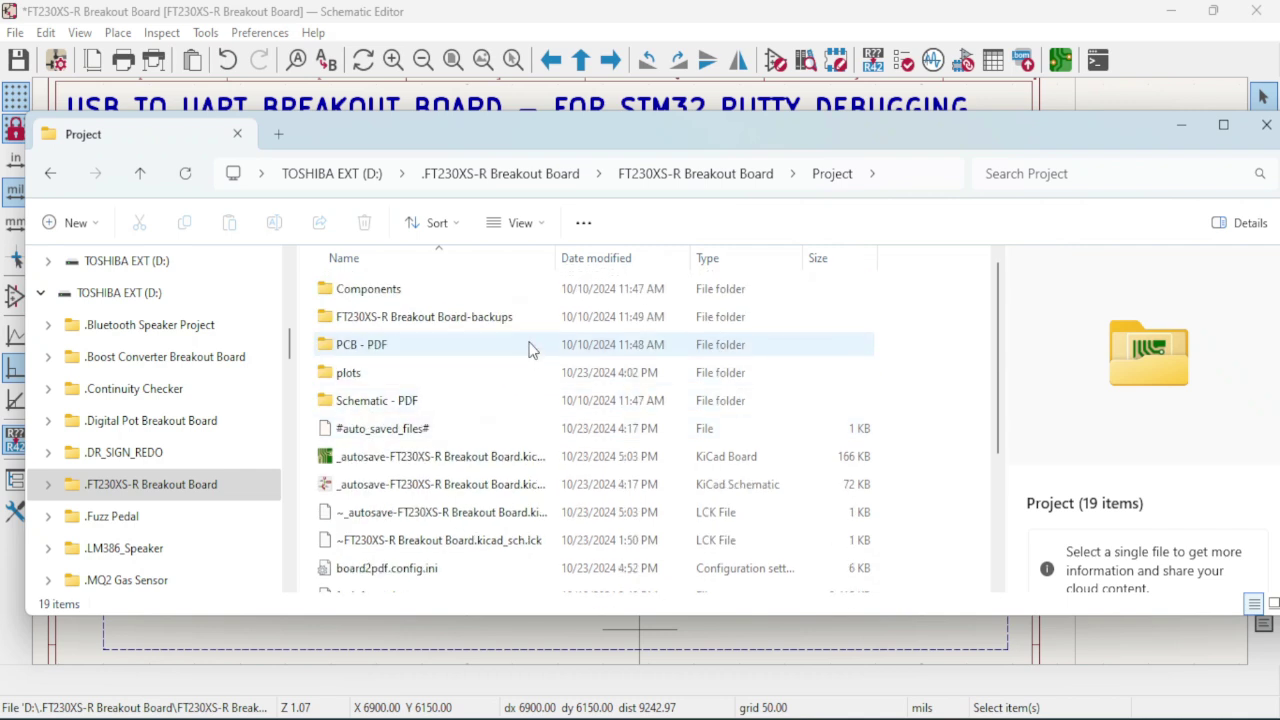
mouse_move(530, 349)
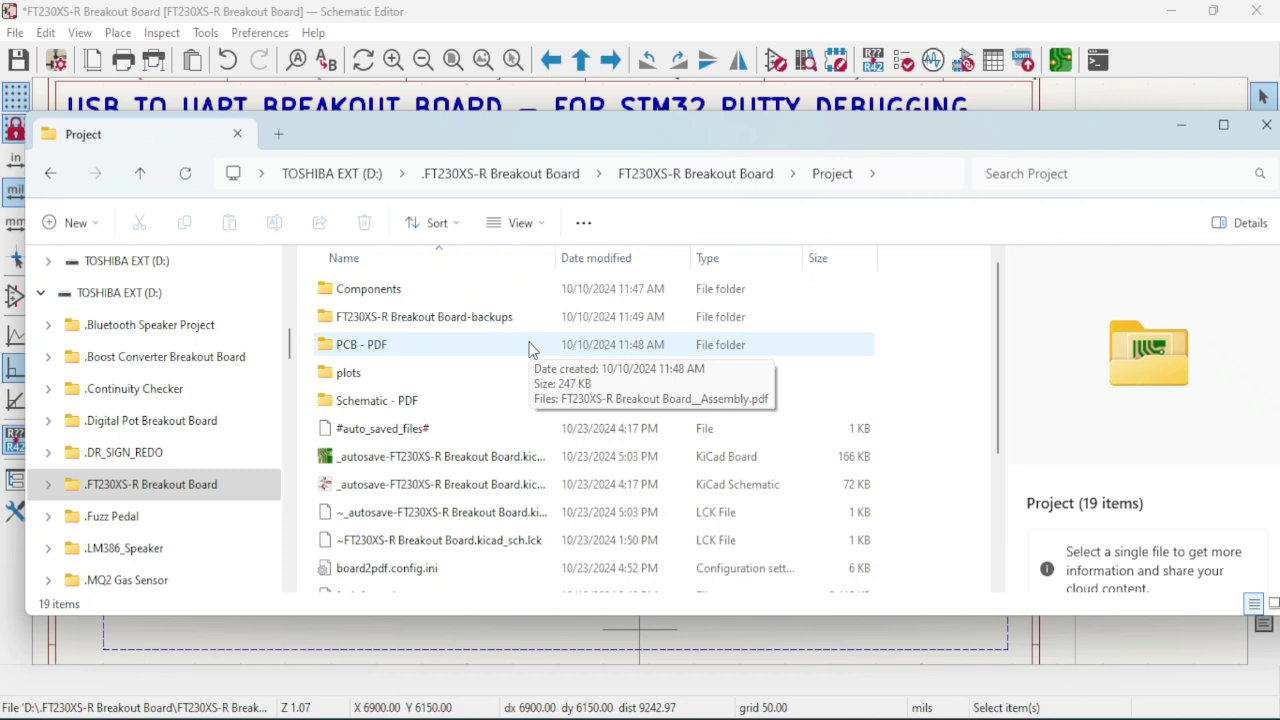
double_click(498, 292)
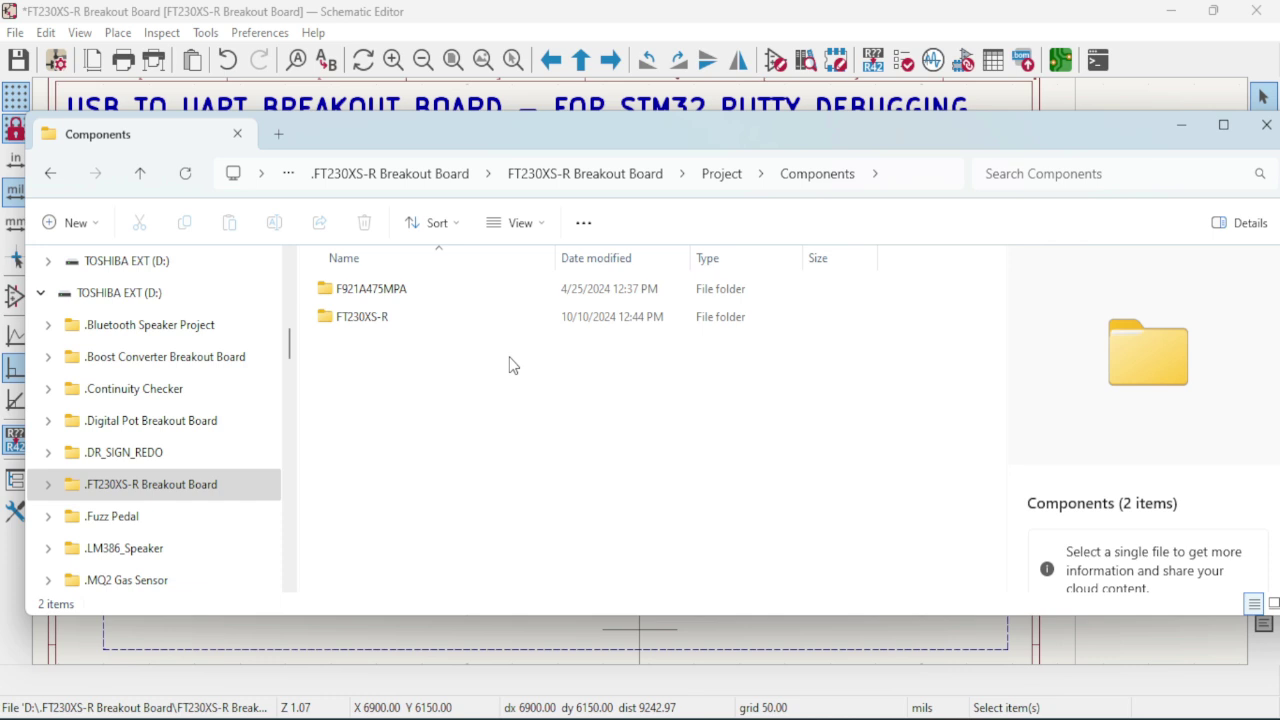
left_click(52, 174)
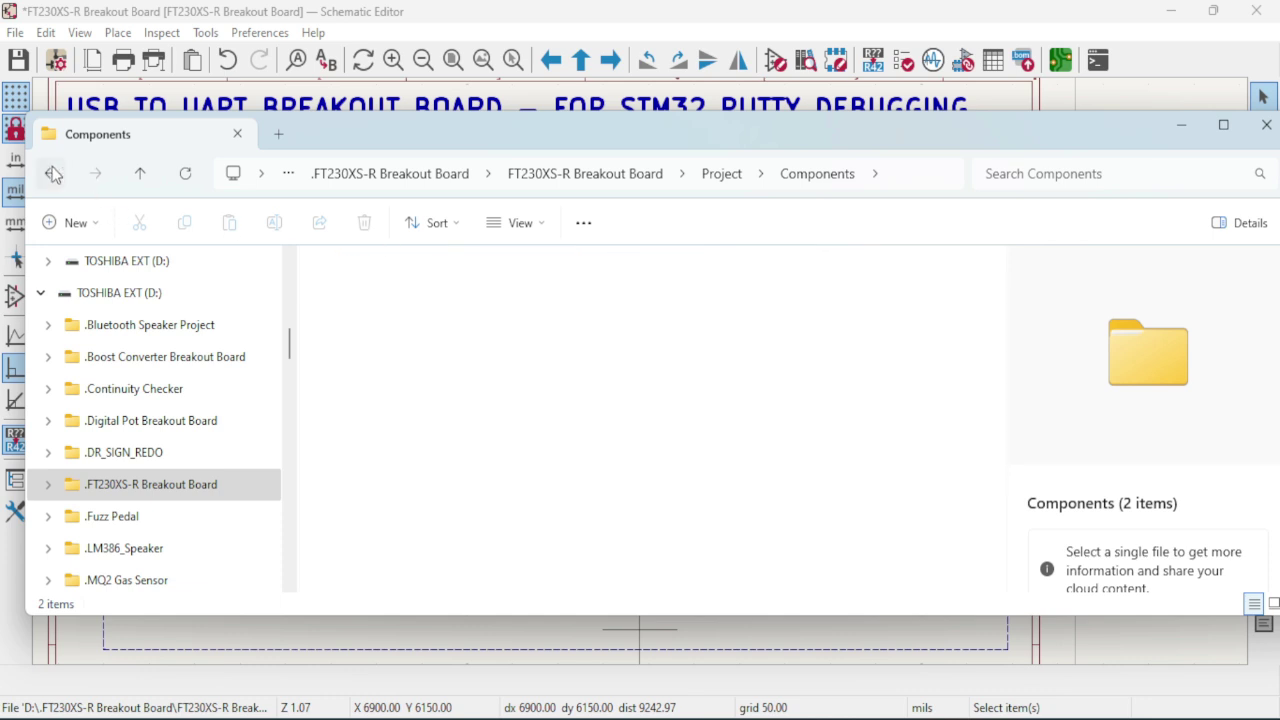